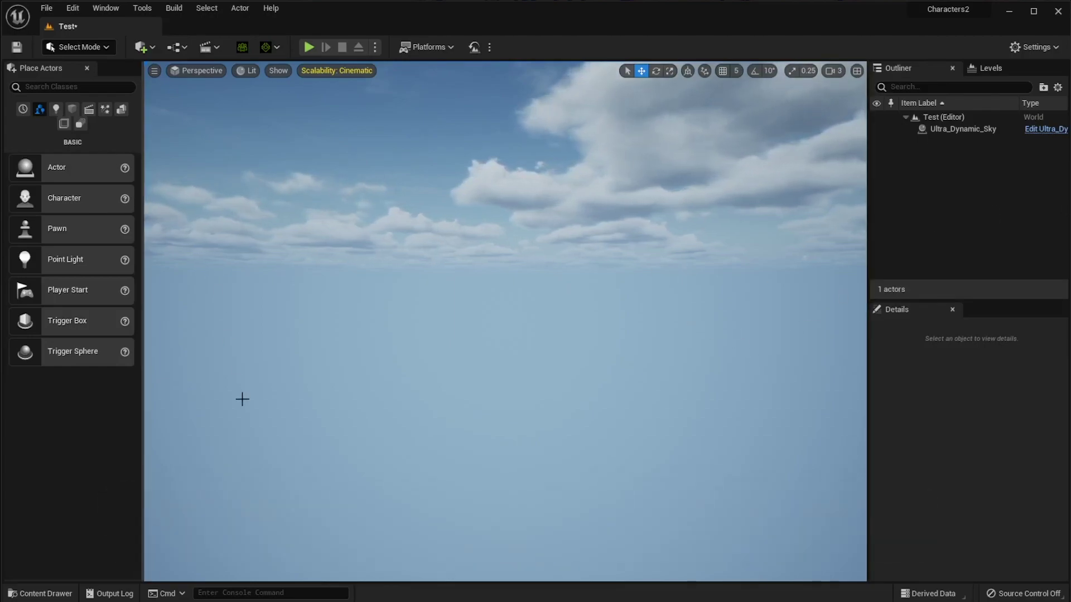
# Step: Open a floating Content Browser window, go to the 01_maps folder and reposition the window over the viewport
pyautogui.click(105, 7)
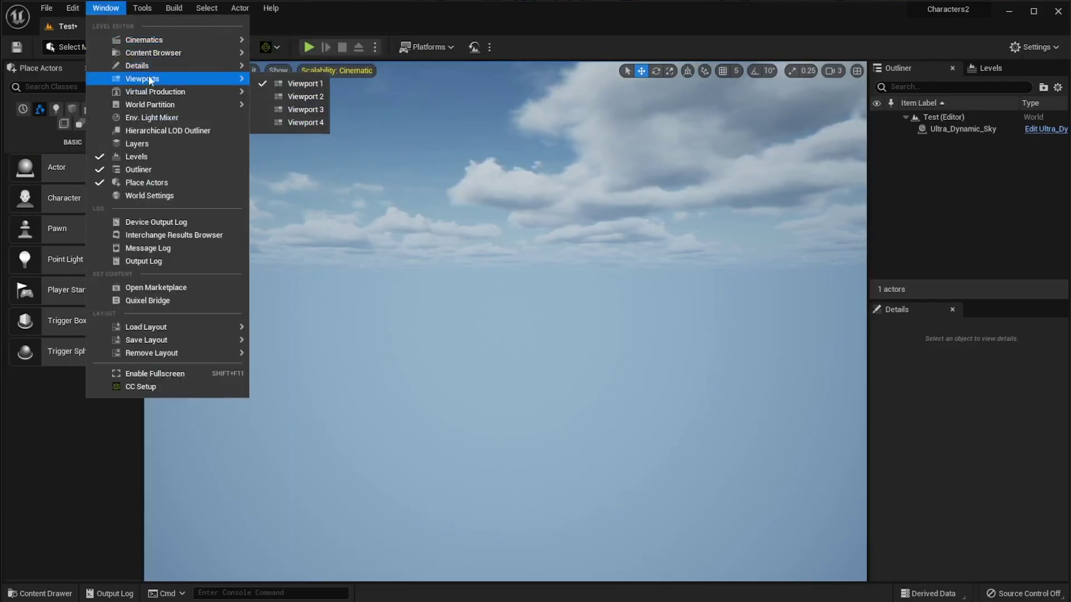
pyautogui.moveTo(155, 54)
pyautogui.click(304, 58)
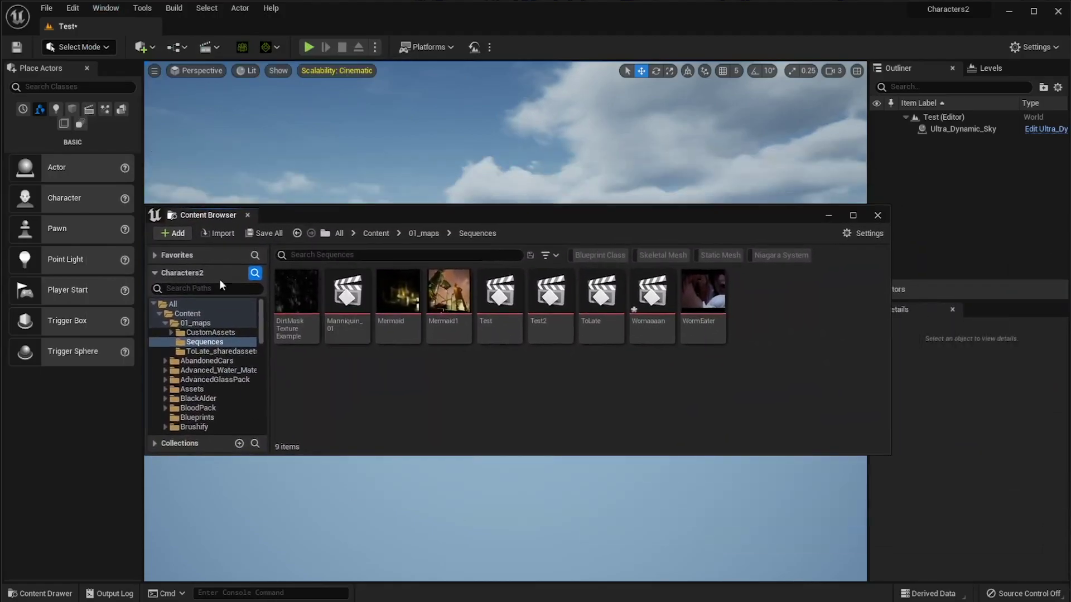
pyautogui.moveTo(425, 205); pyautogui.dragTo(425, 240)
pyautogui.click(423, 267)
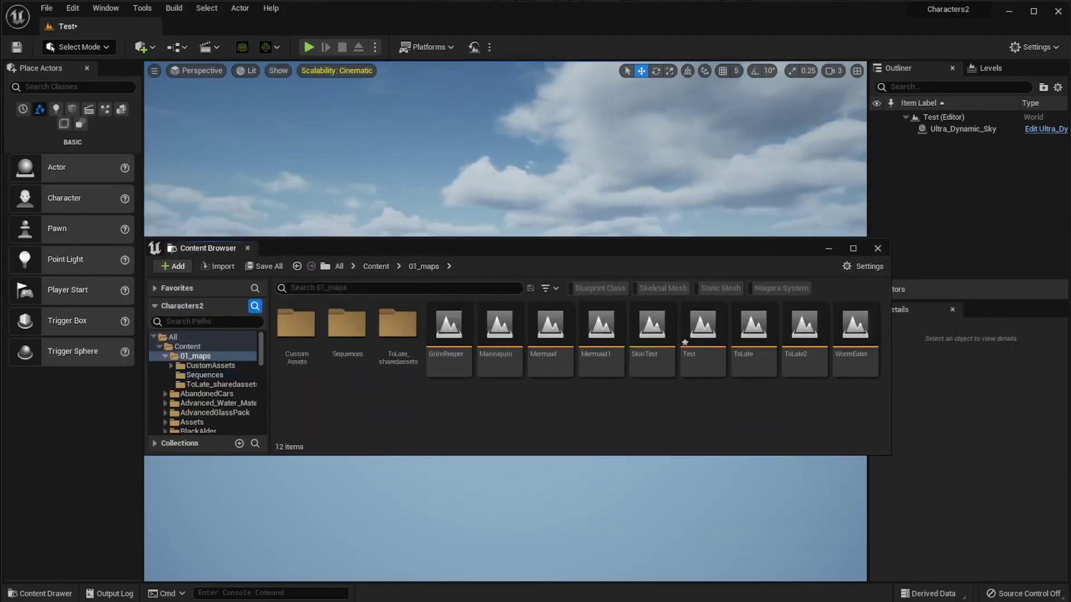
pyautogui.moveTo(298, 255); pyautogui.dragTo(349, 245)
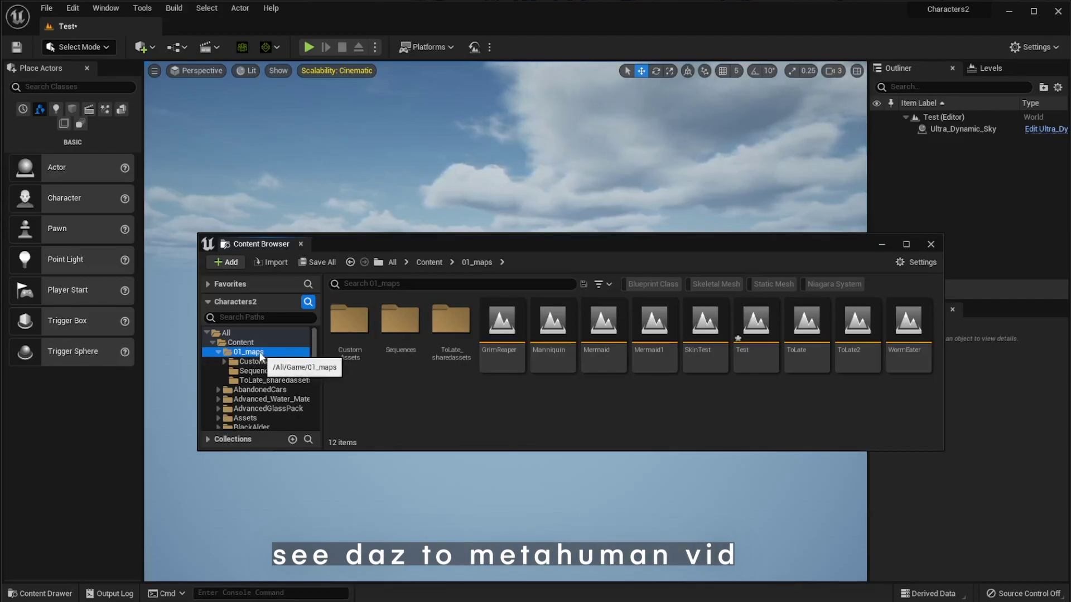
pyautogui.moveTo(368, 240)
pyautogui.mouseDown()
pyautogui.moveTo(343, 234)
pyautogui.moveTo(356, 238)
pyautogui.mouseUp()
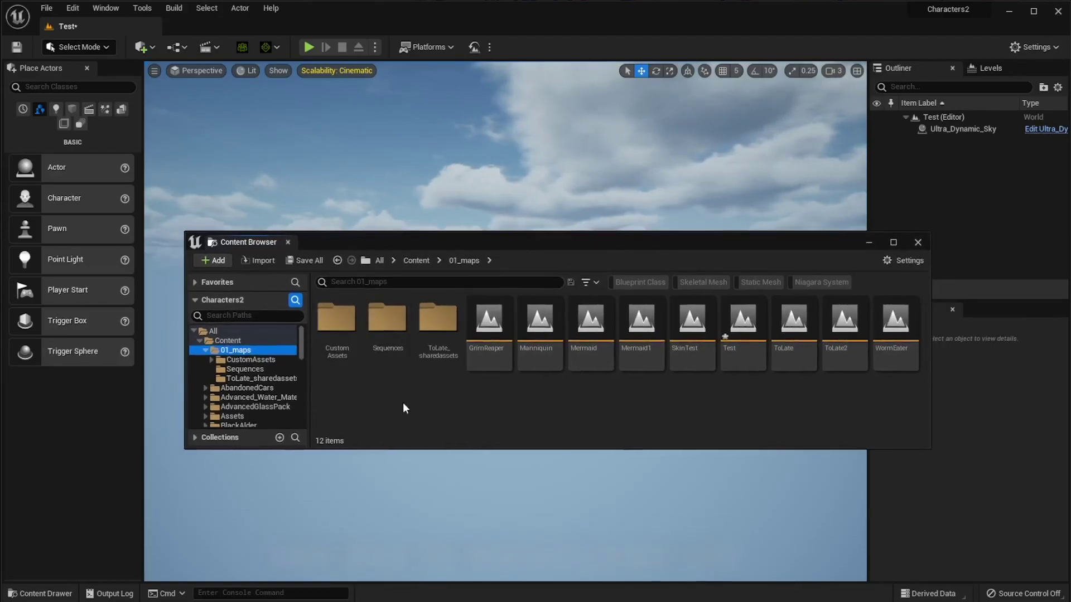
pyautogui.rightClick(413, 414)
pyautogui.moveTo(414, 415)
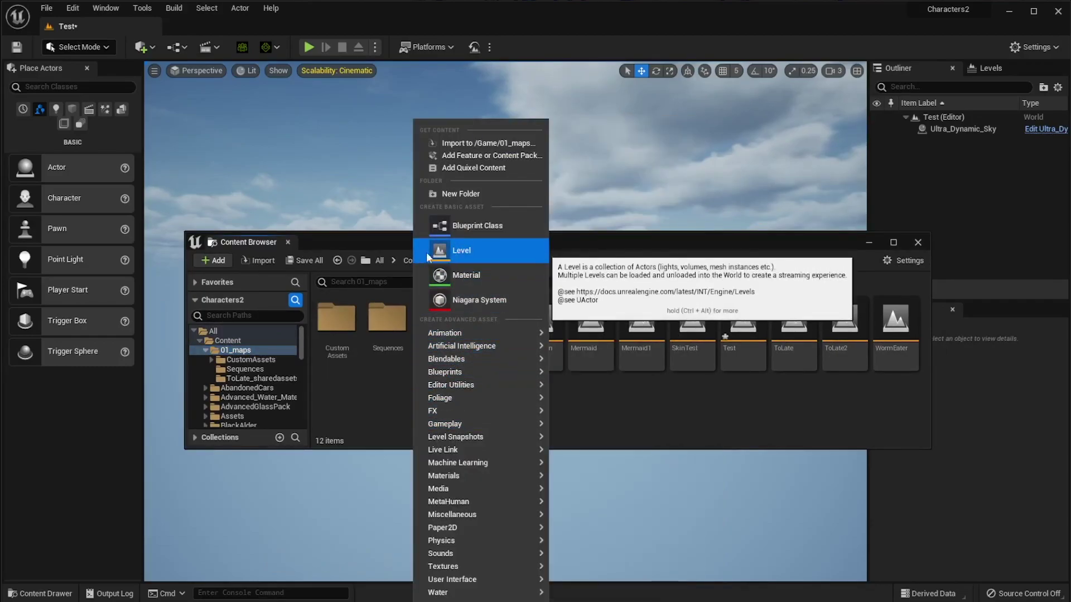
pyautogui.click(777, 425)
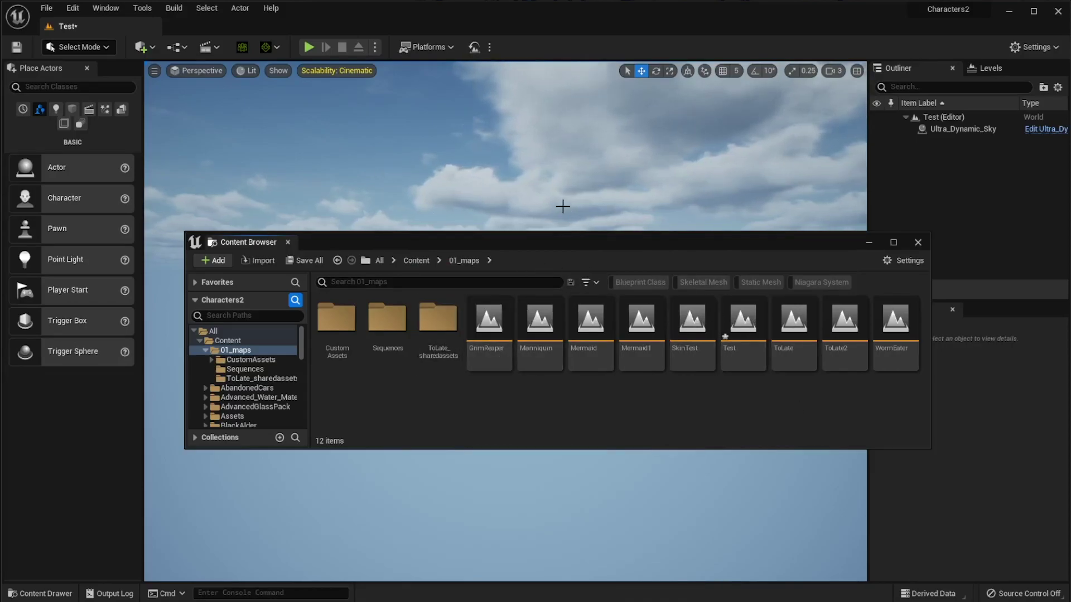
# Step: Filter the Content Browser folders by "metah" and open the NewMetaHumanIdentity folder inside MetaHumans
pyautogui.moveTo(547, 239); pyautogui.dragTo(589, 198)
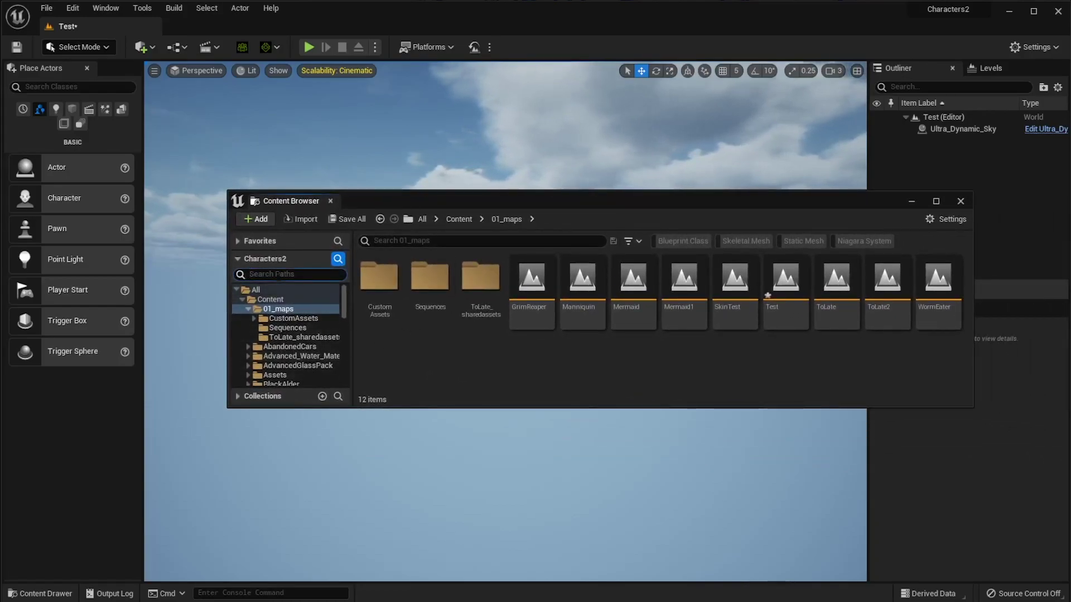
pyautogui.write('metah')
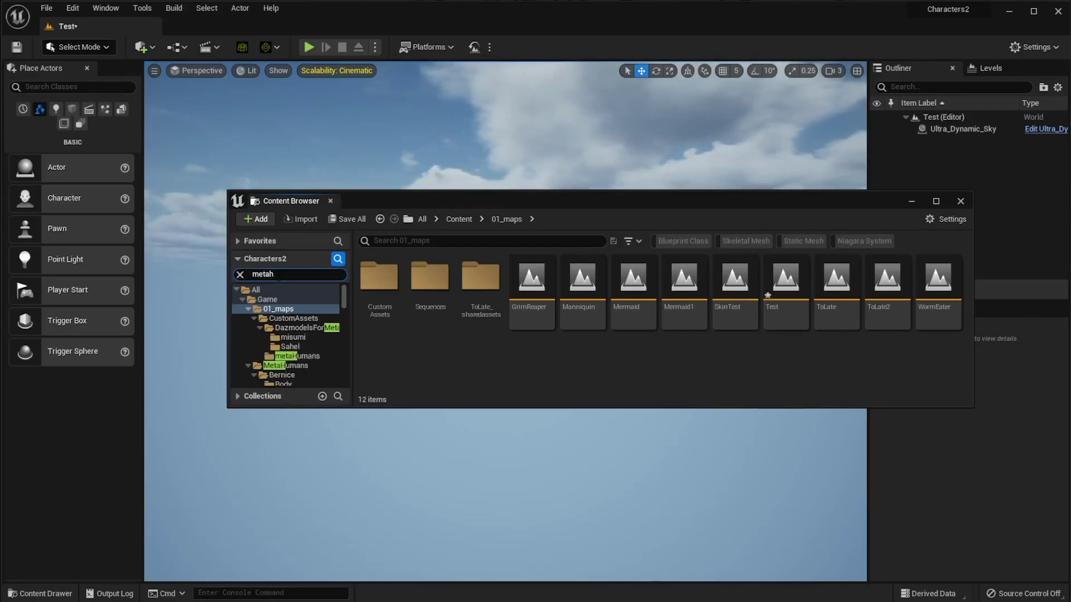
pyautogui.click(251, 309)
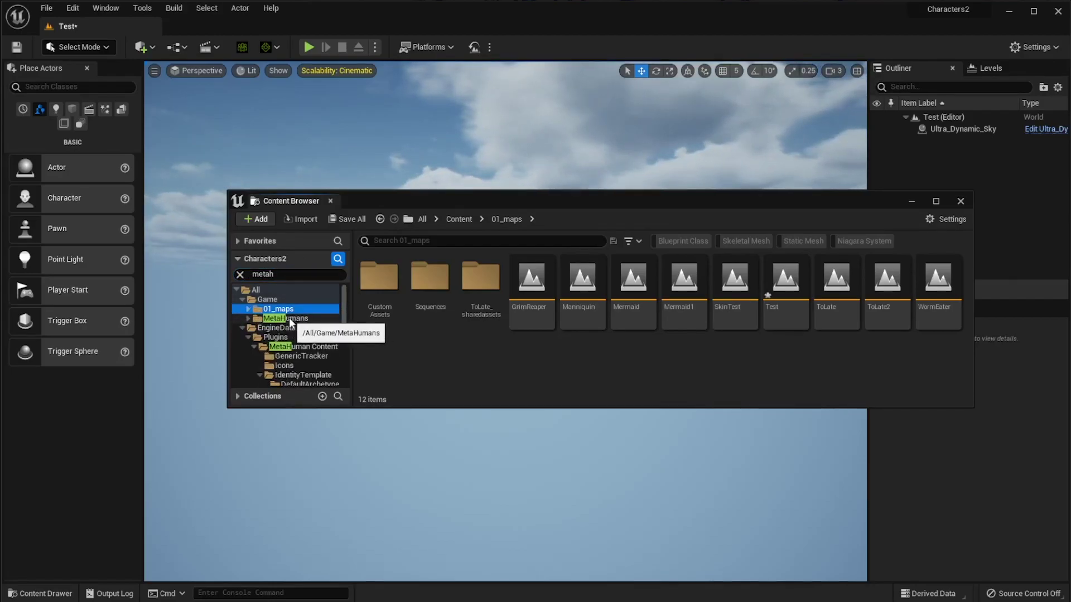
pyautogui.click(273, 319)
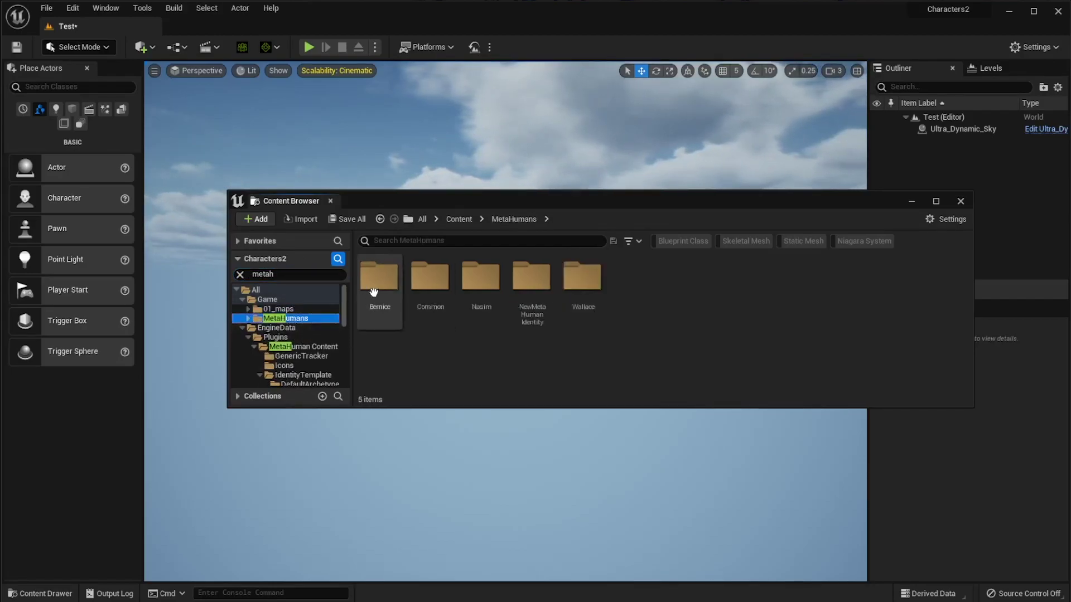
pyautogui.doubleClick(532, 284)
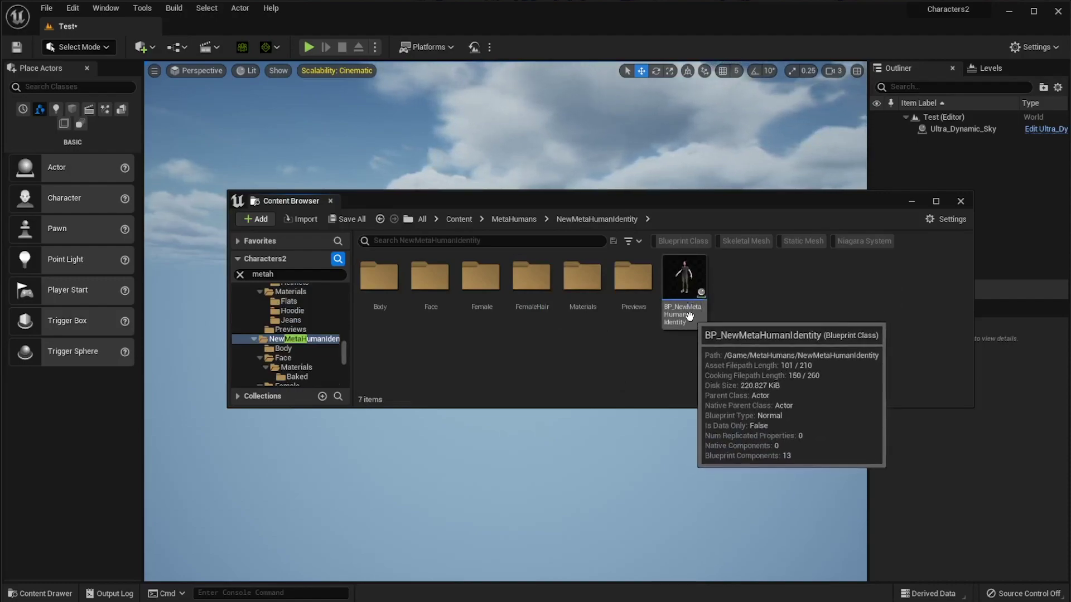
# Step: Place the BP_NewMetaHumanIdentity blueprint in the level and move the Content Browser window out of the way
pyautogui.moveTo(642, 206); pyautogui.dragTo(823, 95)
pyautogui.moveTo(865, 167); pyautogui.dragTo(501, 388)
pyautogui.moveTo(932, 92); pyautogui.dragTo(1070, 99)
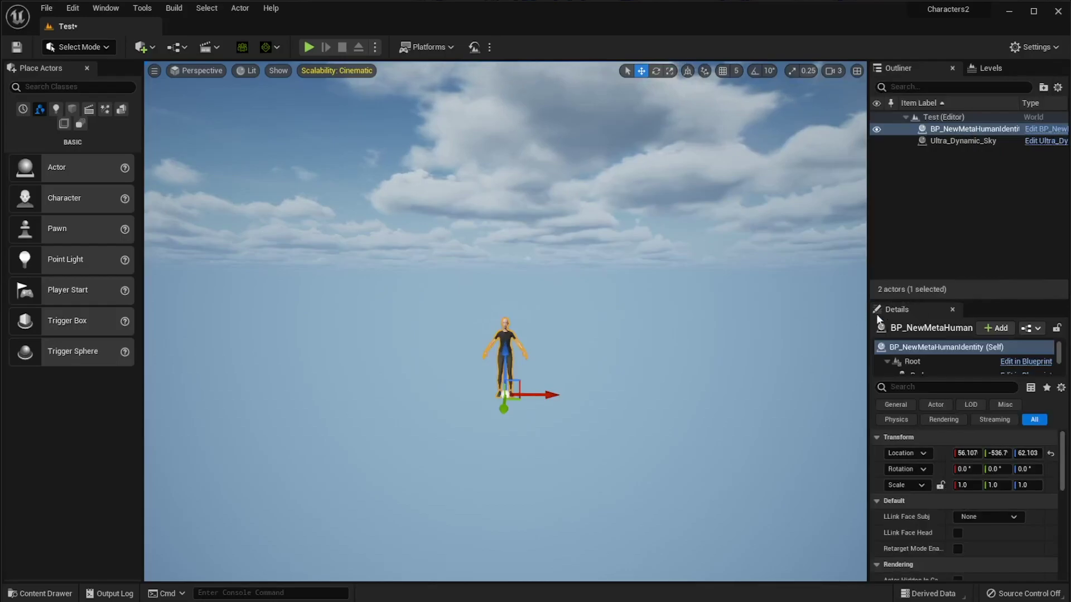
# Step: Reselect the placed MetaHuman actor so its details are shown
pyautogui.click(553, 315)
pyautogui.click(503, 349)
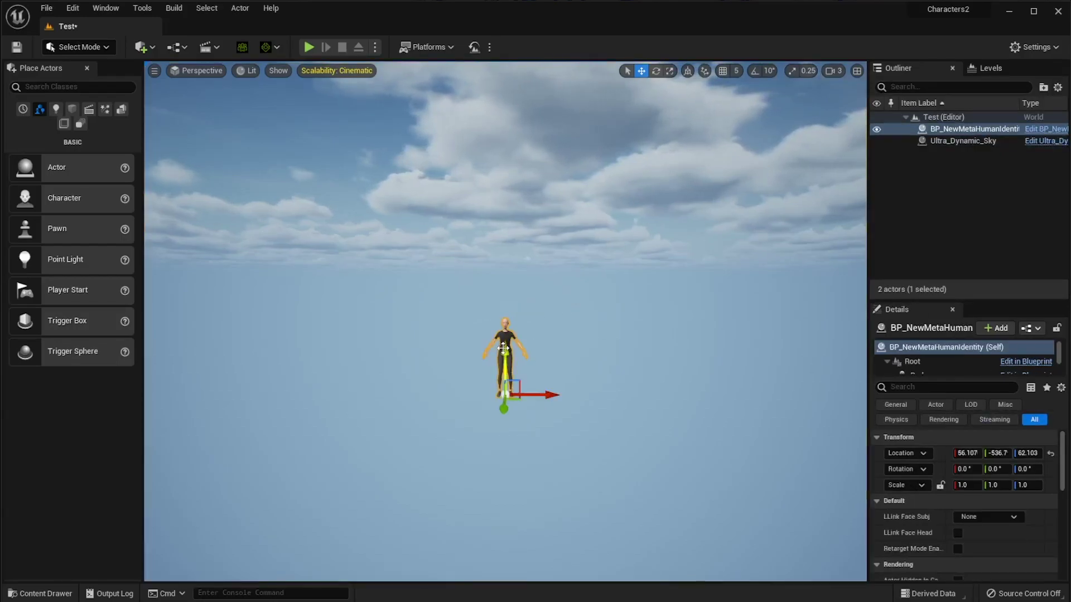
pyautogui.click(934, 177)
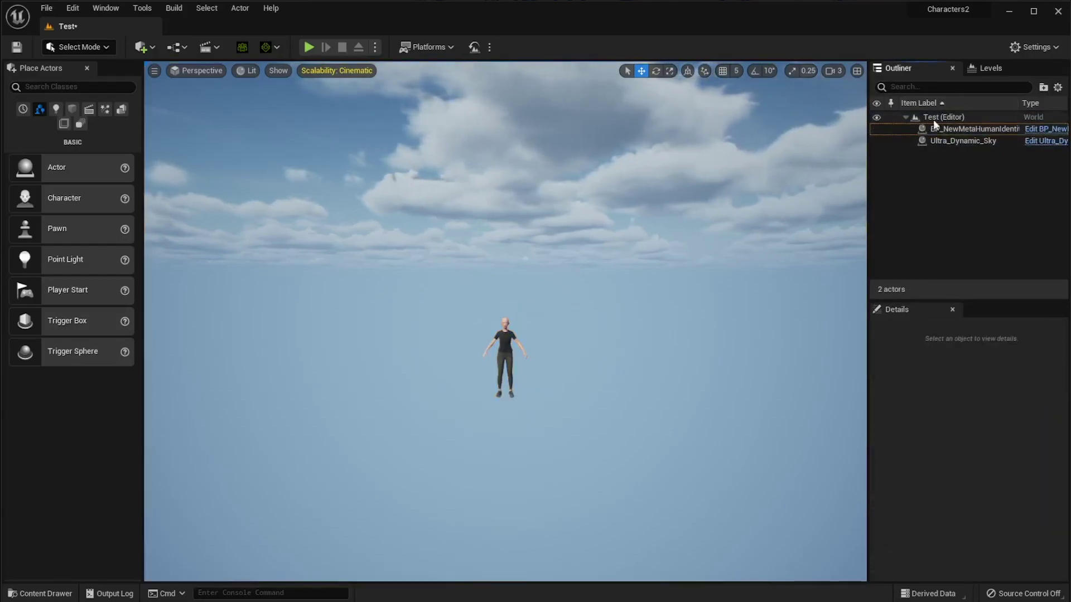
pyautogui.click(948, 129)
pyautogui.click(957, 140)
pyautogui.click(499, 341)
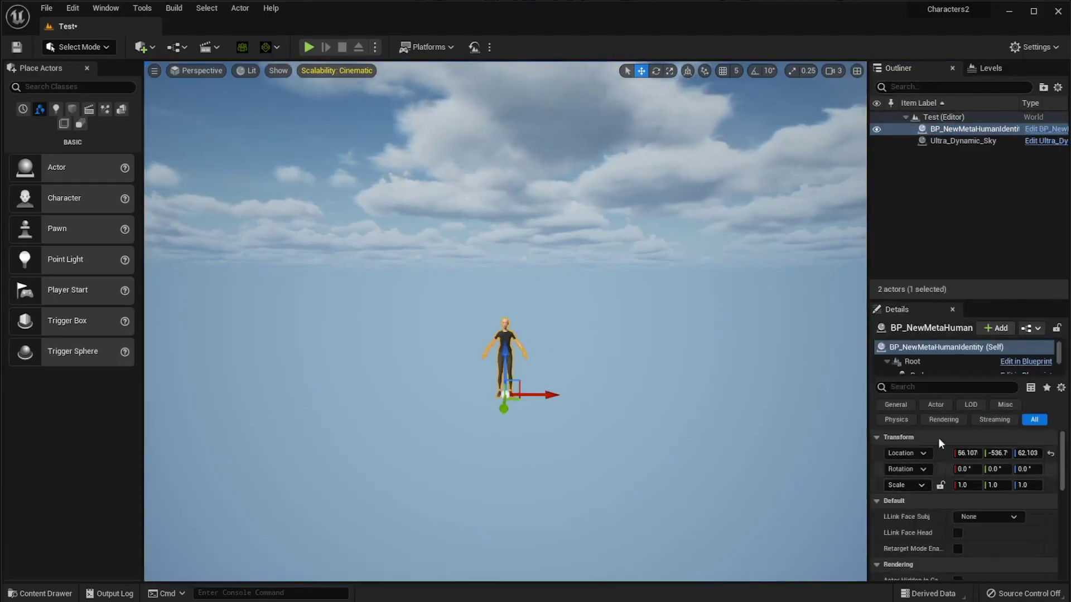
# Step: Close the Details panel and reopen it as Details 1
pyautogui.click(952, 309)
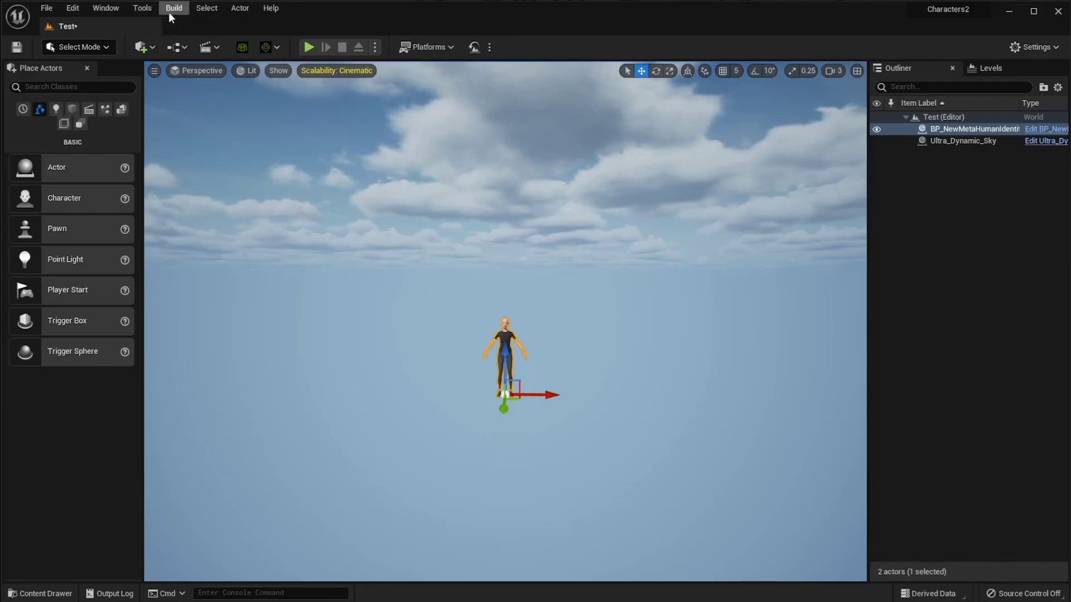
pyautogui.click(95, 9)
pyautogui.moveTo(139, 65)
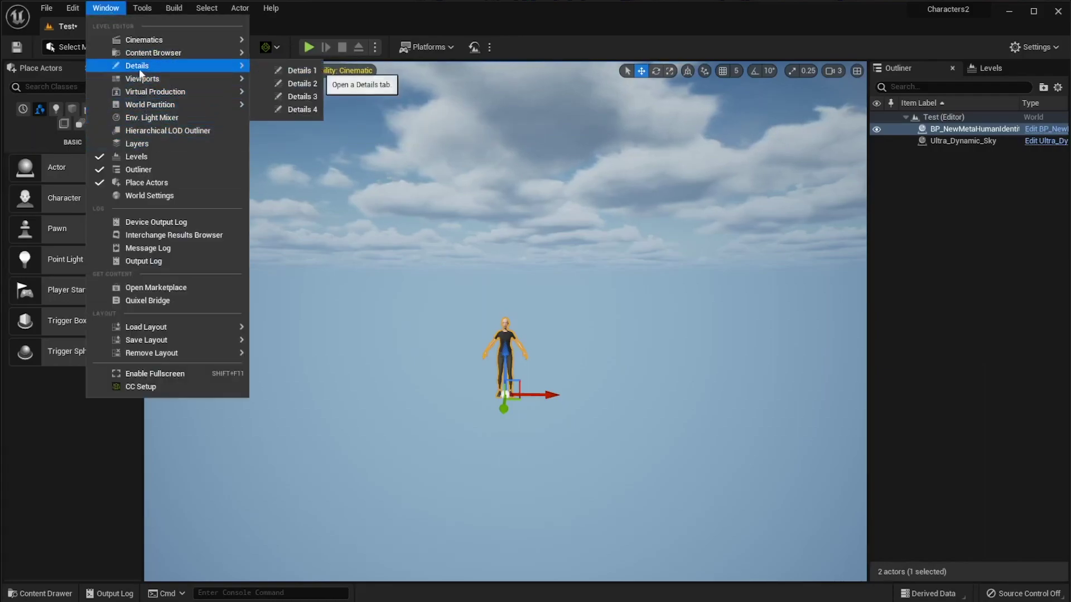
pyautogui.click(298, 71)
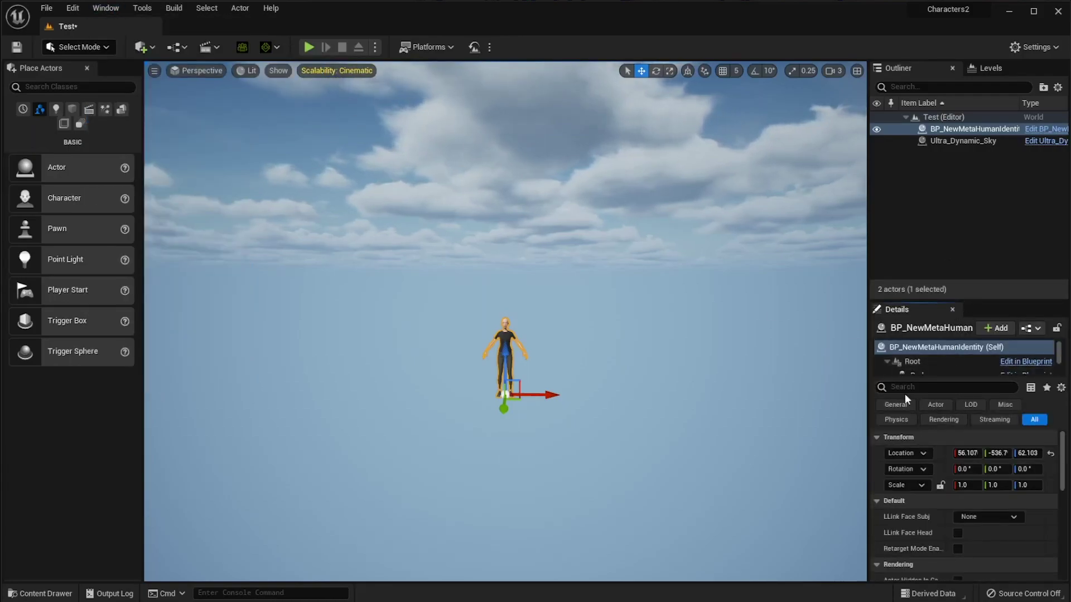
# Step: Set the location of the MetaHuman actor to 0, 0, 0
pyautogui.click(562, 363)
pyautogui.click(505, 350)
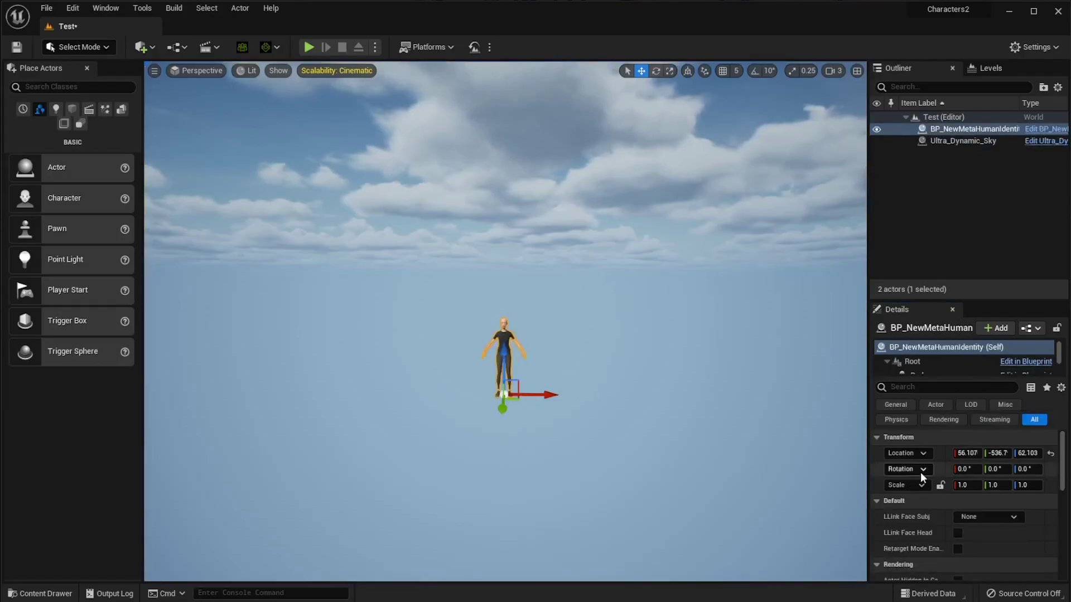
pyautogui.click(958, 458)
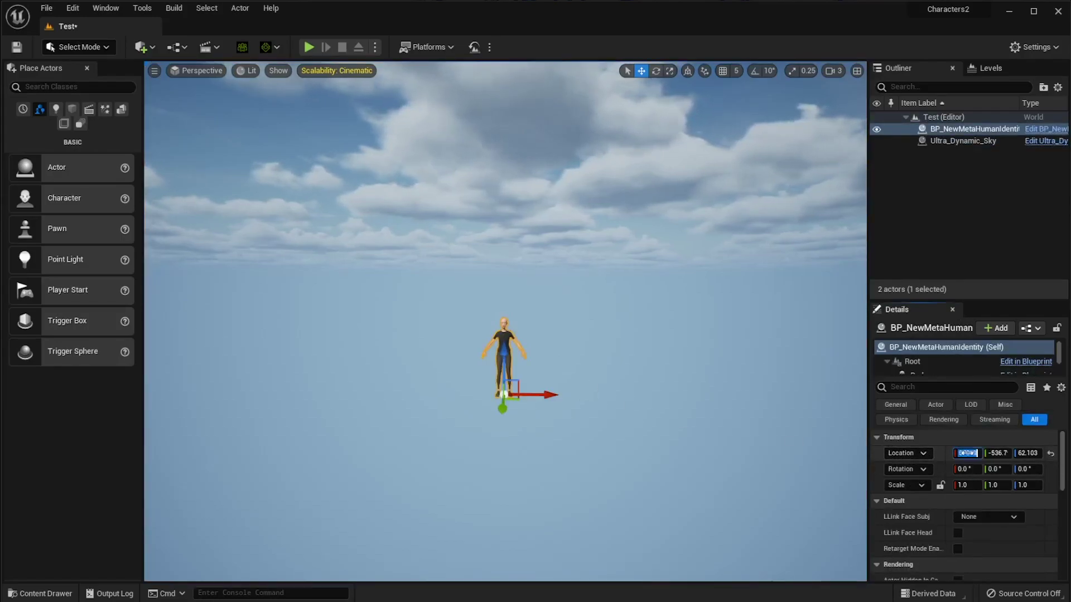
pyautogui.write('0')
pyautogui.press('Tab')
pyautogui.write('0')
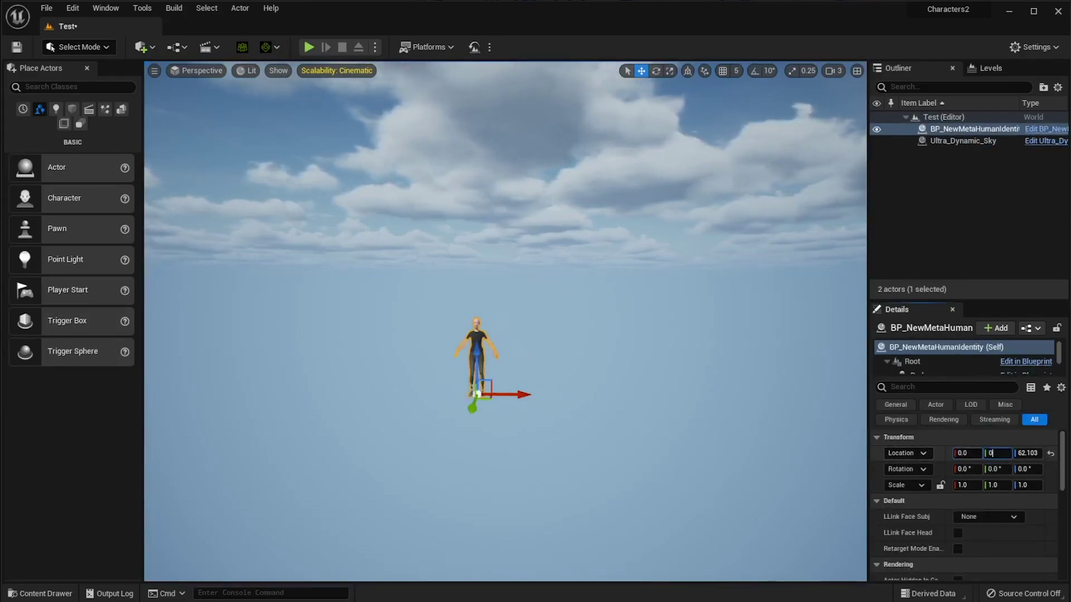
pyautogui.press('Tab')
pyautogui.write('0')
pyautogui.press('Return')
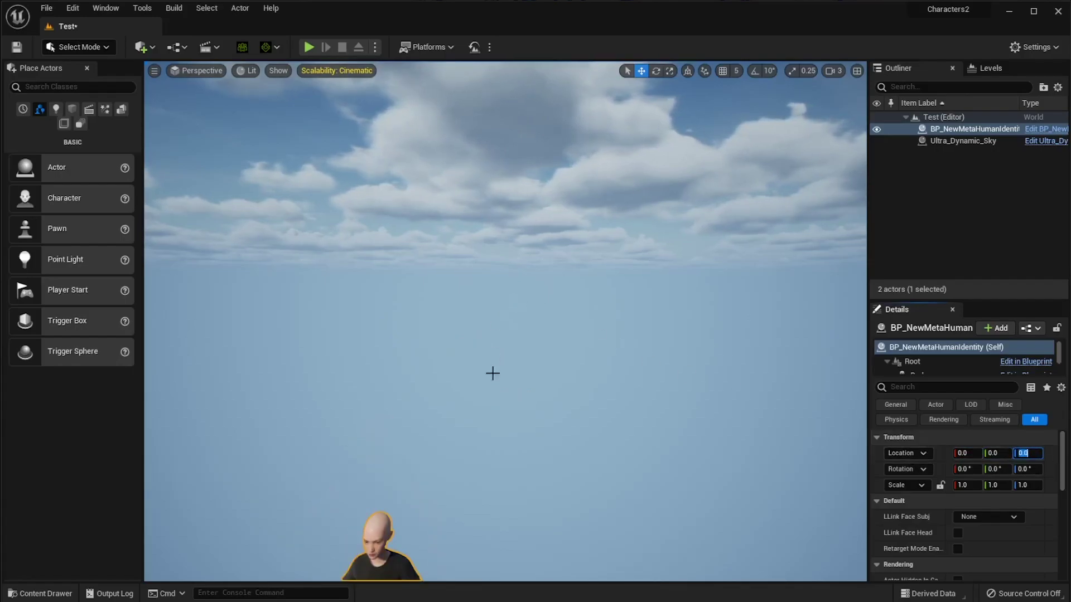
pyautogui.rightClick(483, 450)
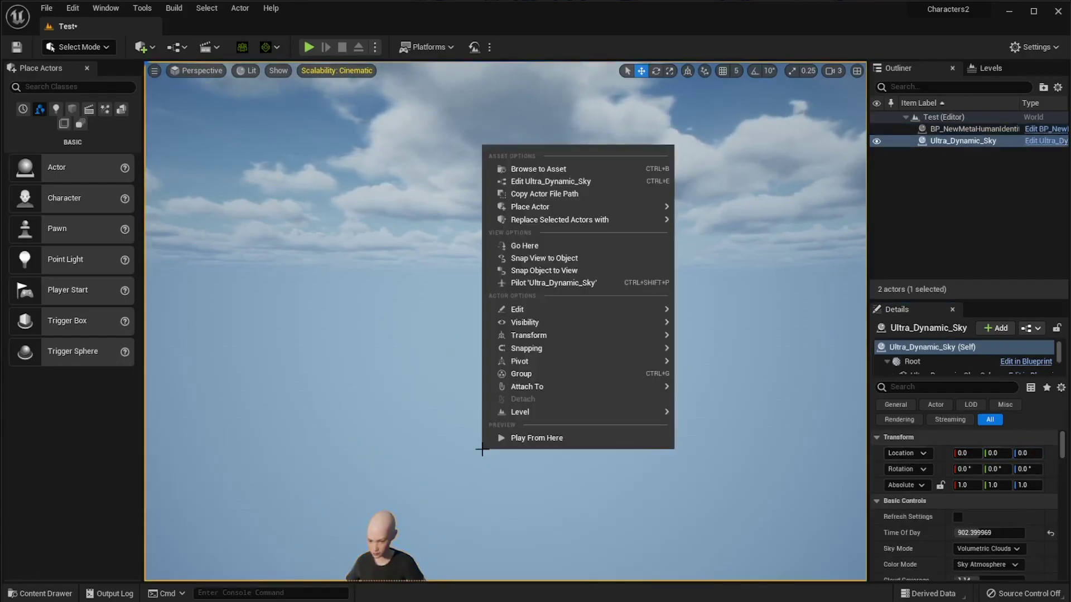
pyautogui.click(406, 412)
pyautogui.press('f')
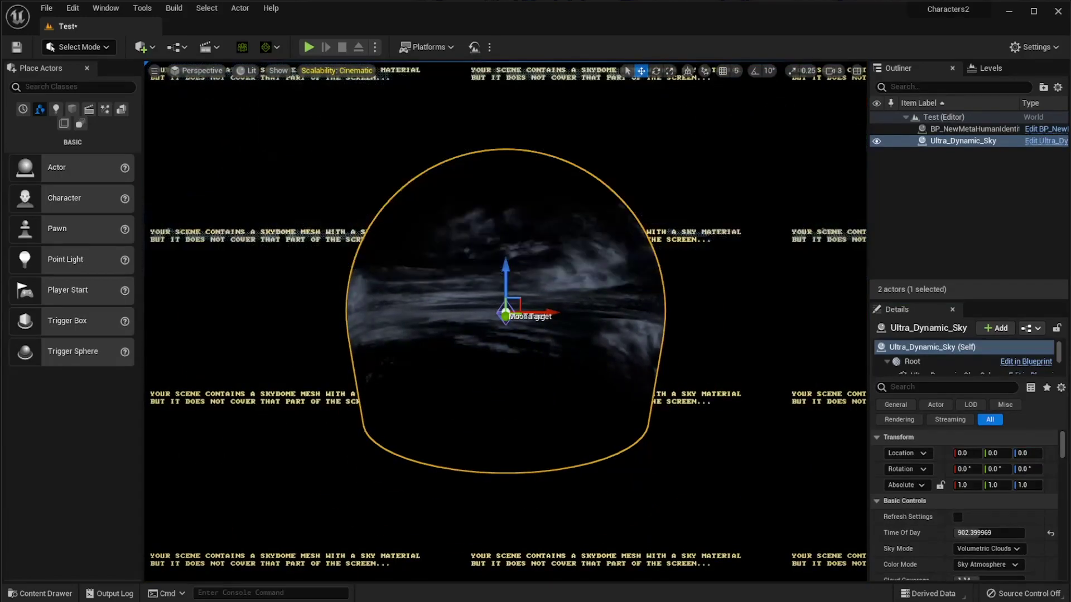
# Step: Focus the view on the BP_NewMetaHumanIdentity actor and examine its hair and face from close up and from farther away
pyautogui.click(967, 129)
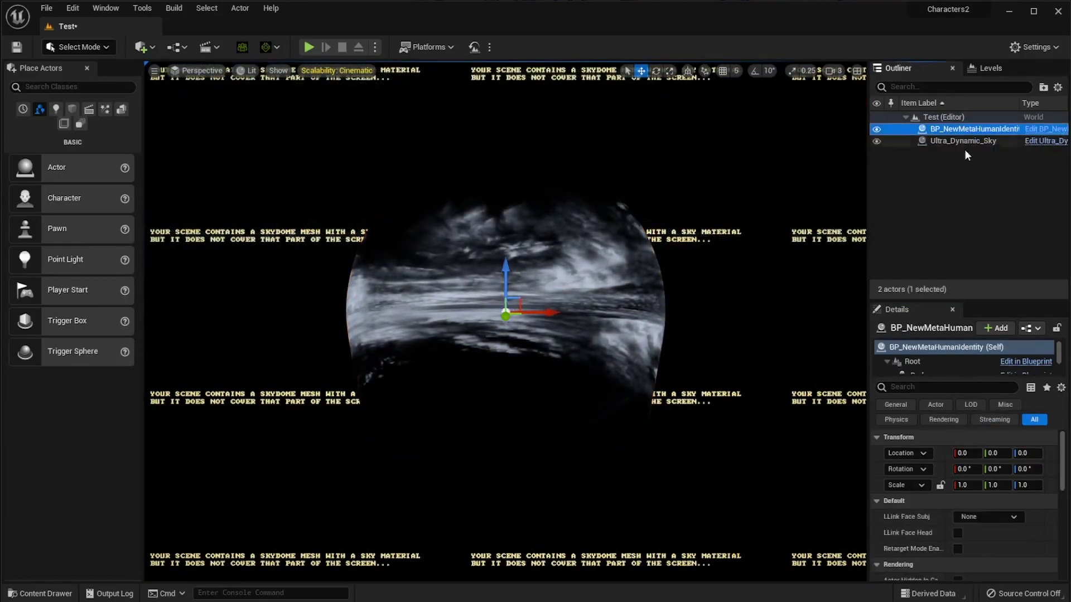
pyautogui.press('f')
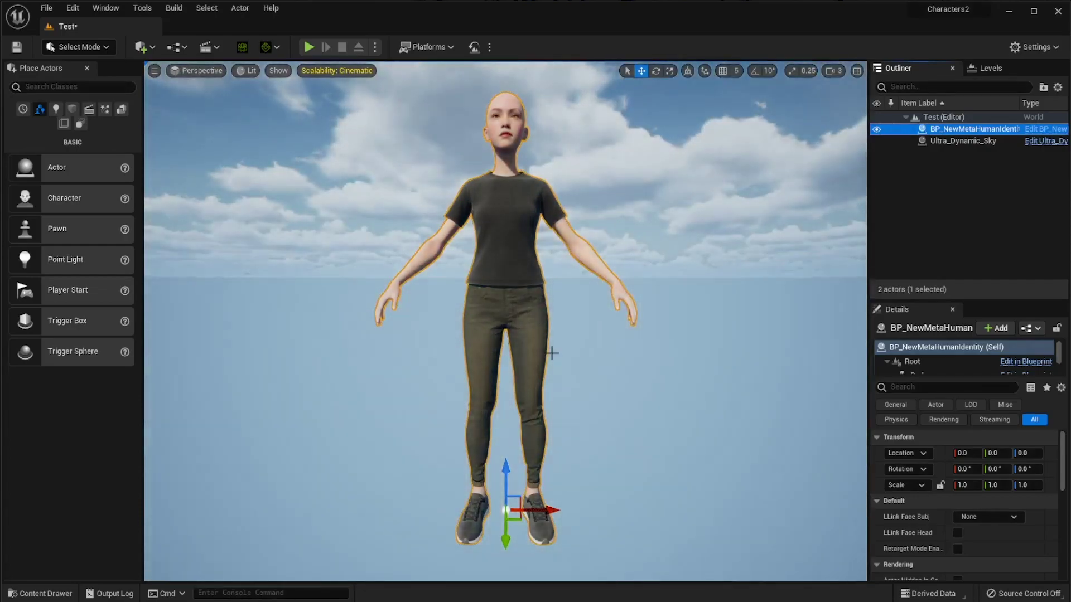
pyautogui.moveTo(550, 354); pyautogui.dragTo(522, 340, button='right')
pyautogui.scroll(-3, 528, 346)
pyautogui.scroll(6, 522, 339)
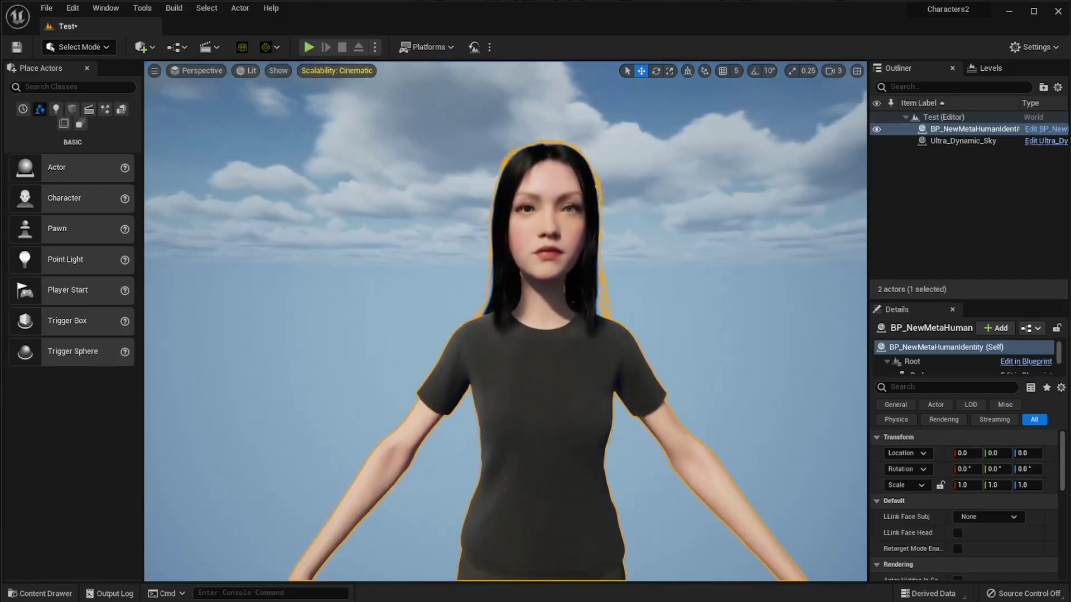
pyautogui.scroll(-2, 522, 340)
pyautogui.scroll(-4, 522, 339)
pyautogui.scroll(6, 522, 340)
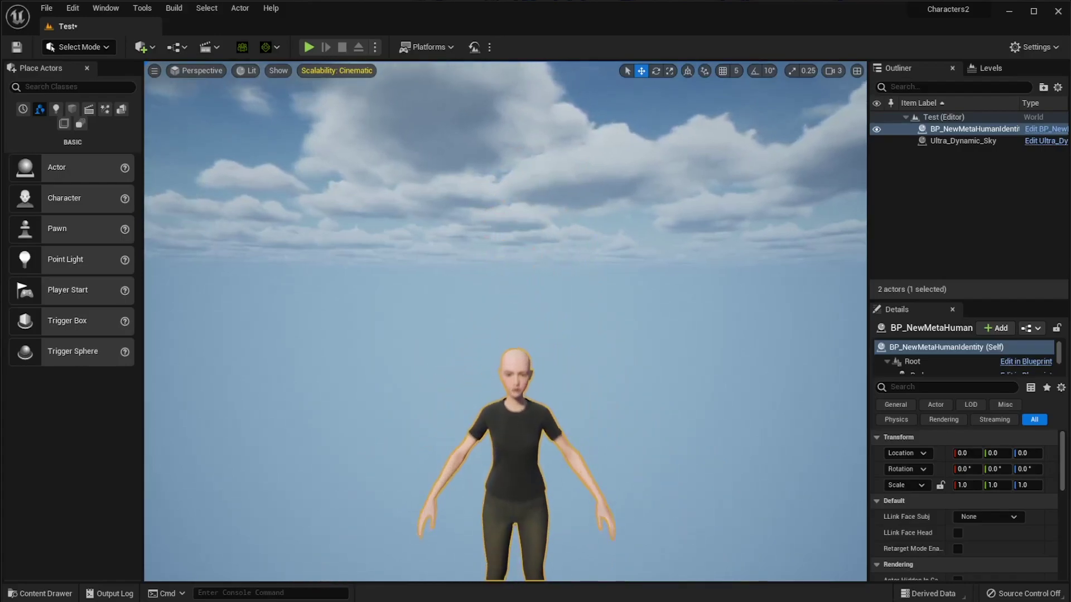
pyautogui.scroll(3, 522, 340)
pyautogui.moveTo(522, 340); pyautogui.dragTo(608, 424, button='middle')
pyautogui.scroll(-3, 532, 333)
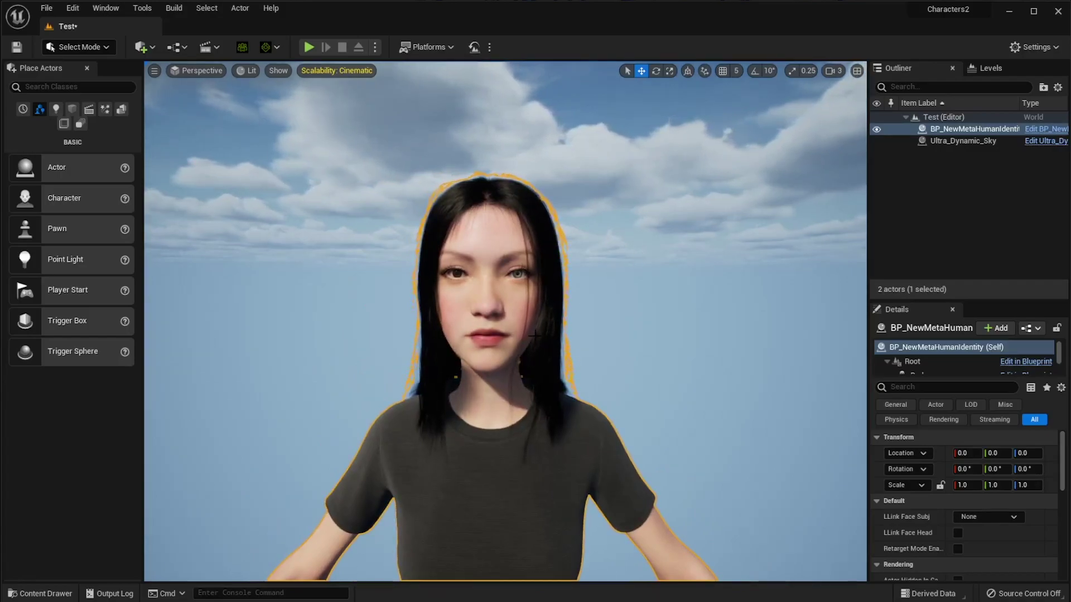
pyautogui.scroll(-5, 510, 300)
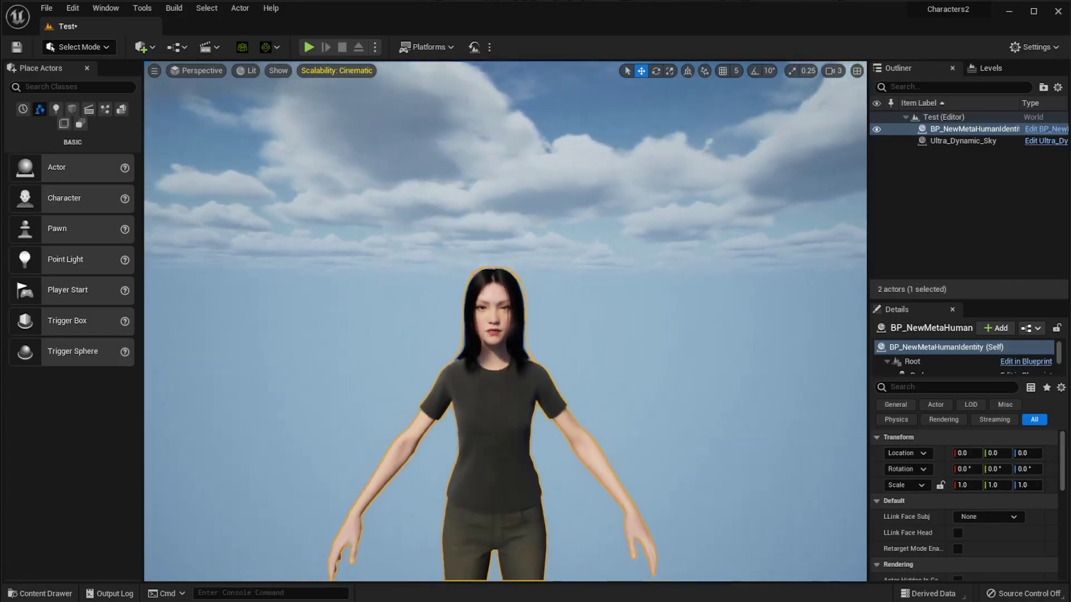
pyautogui.scroll(3, 498, 285)
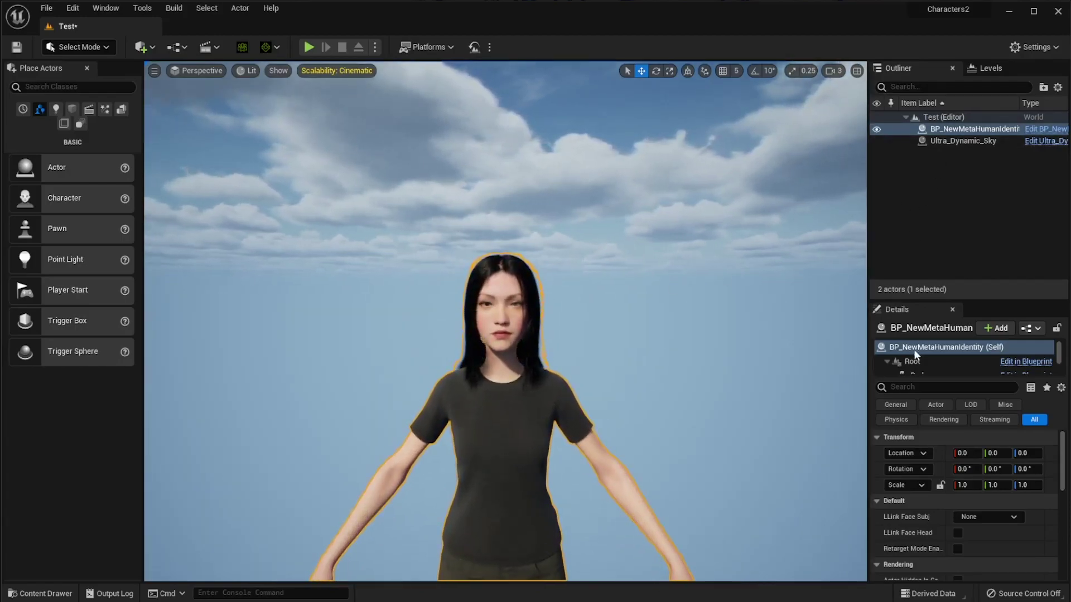
# Step: Select the LODSync component of BP_NewMetaHumanIdentity and open the blueprint for editing, with its window fully in view
pyautogui.moveTo(918, 291); pyautogui.dragTo(926, 242)
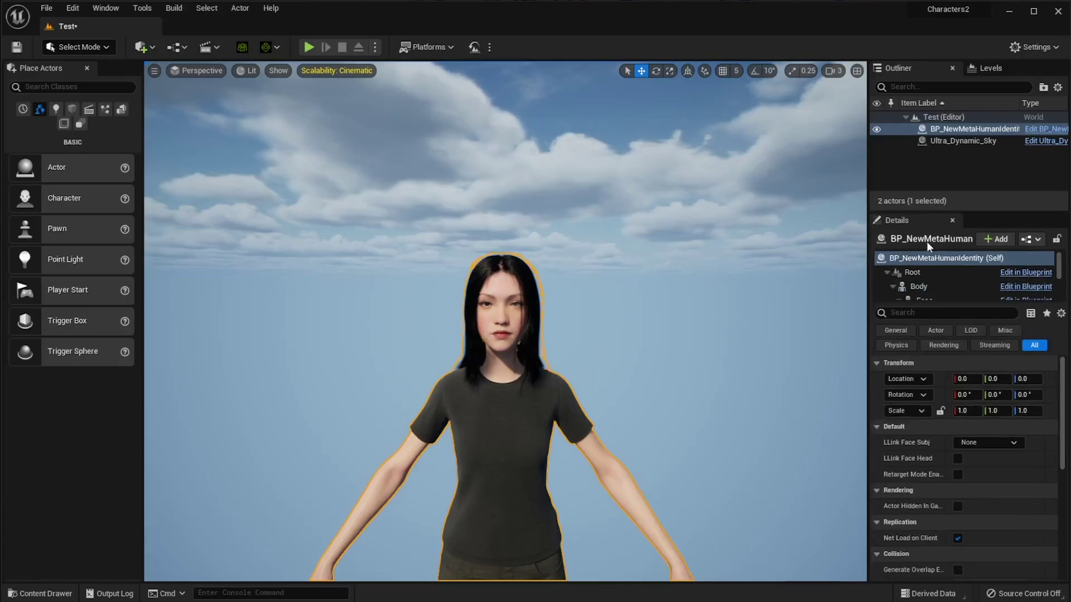
pyautogui.scroll(-3, 918, 266)
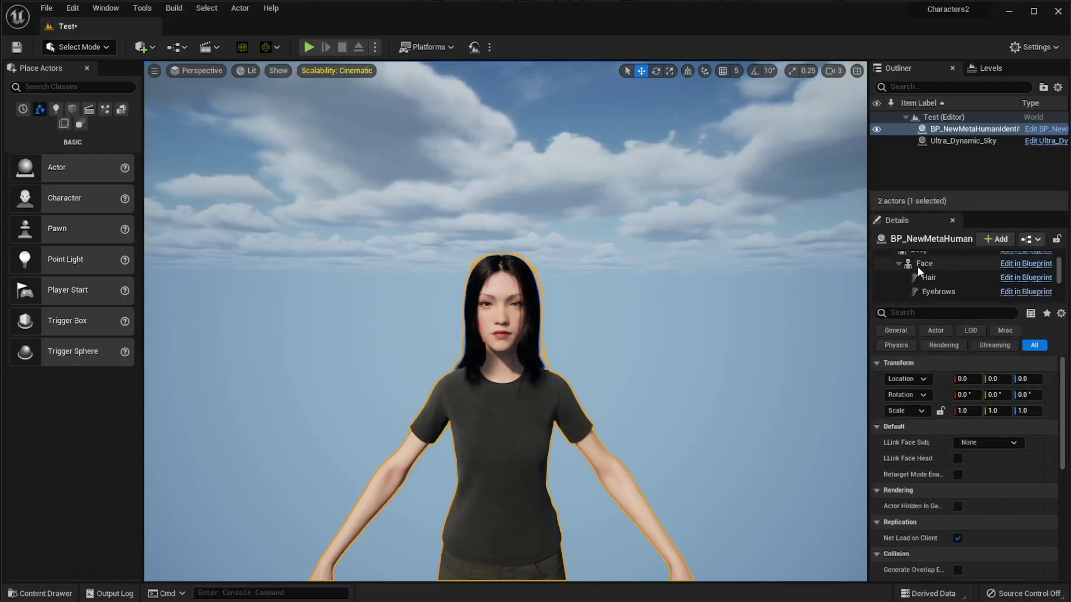
pyautogui.scroll(-3, 926, 279)
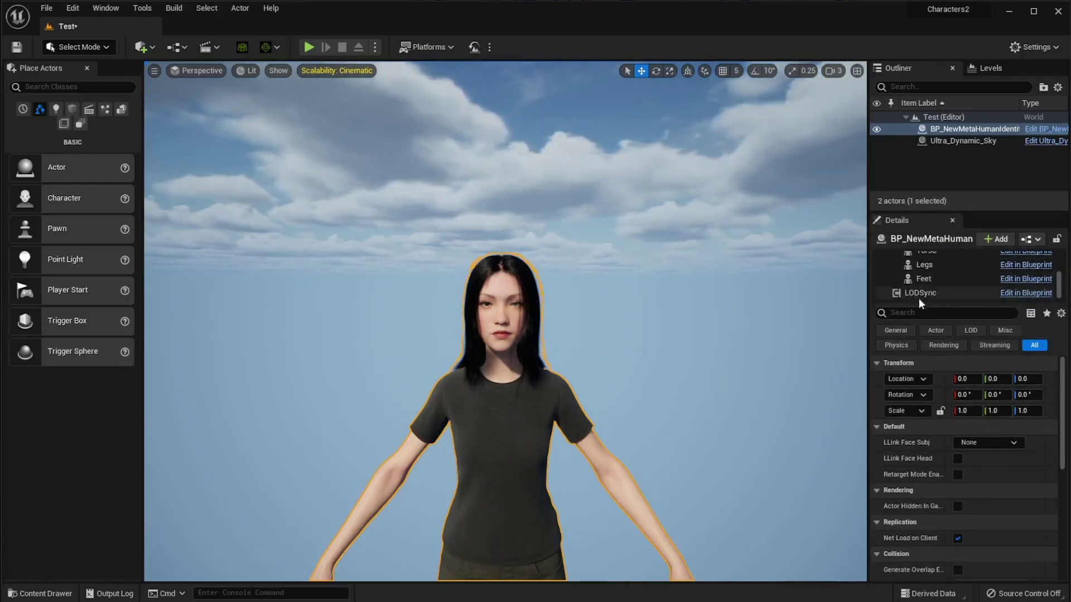
pyautogui.click(920, 293)
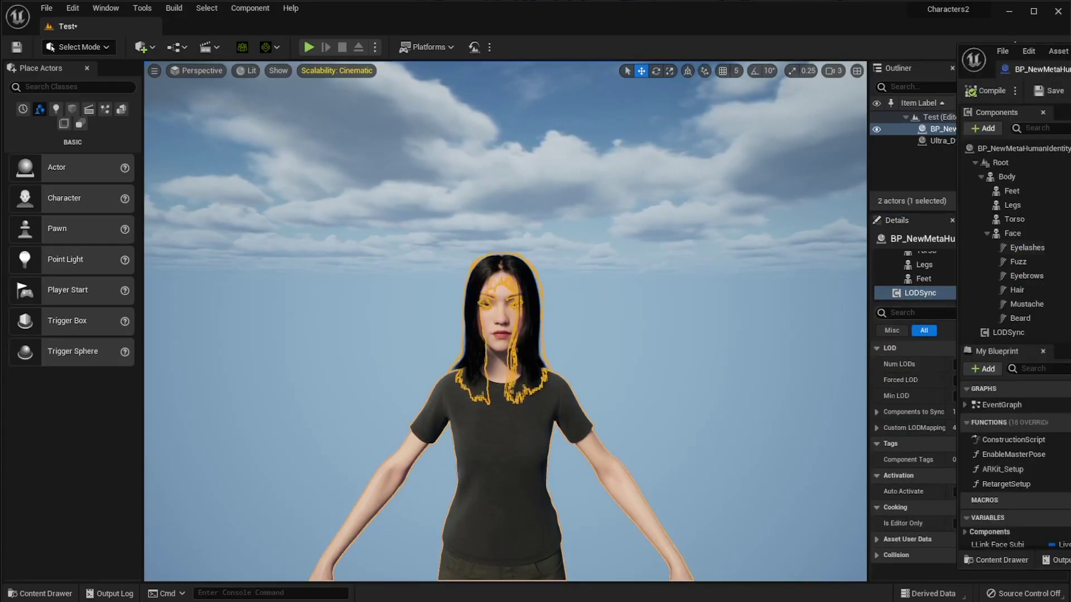
pyautogui.moveTo(1070, 62); pyautogui.dragTo(353, 56)
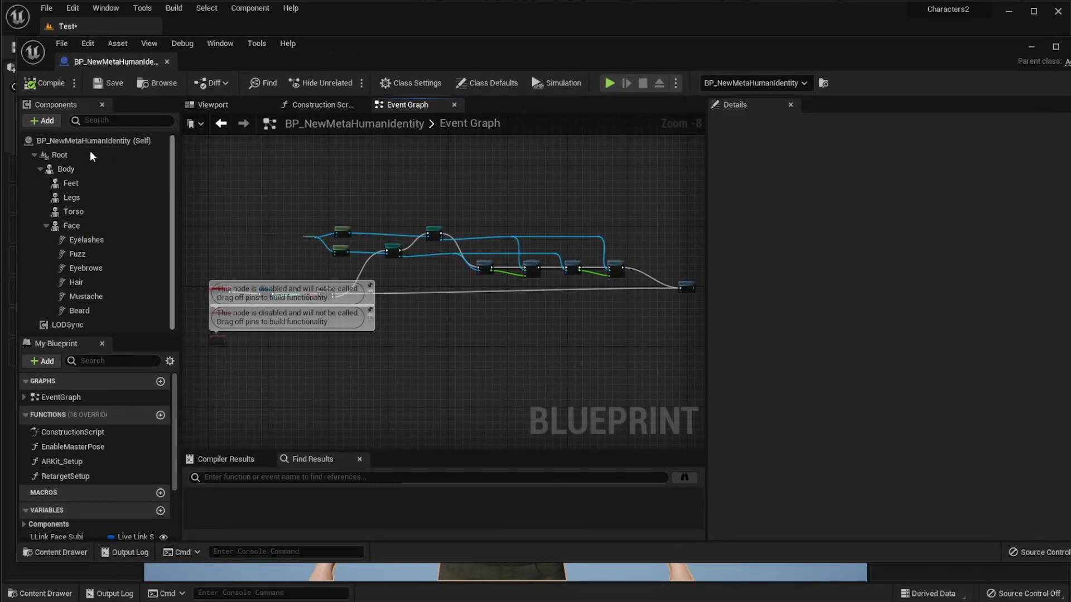
pyautogui.moveTo(340, 42); pyautogui.dragTo(315, 50)
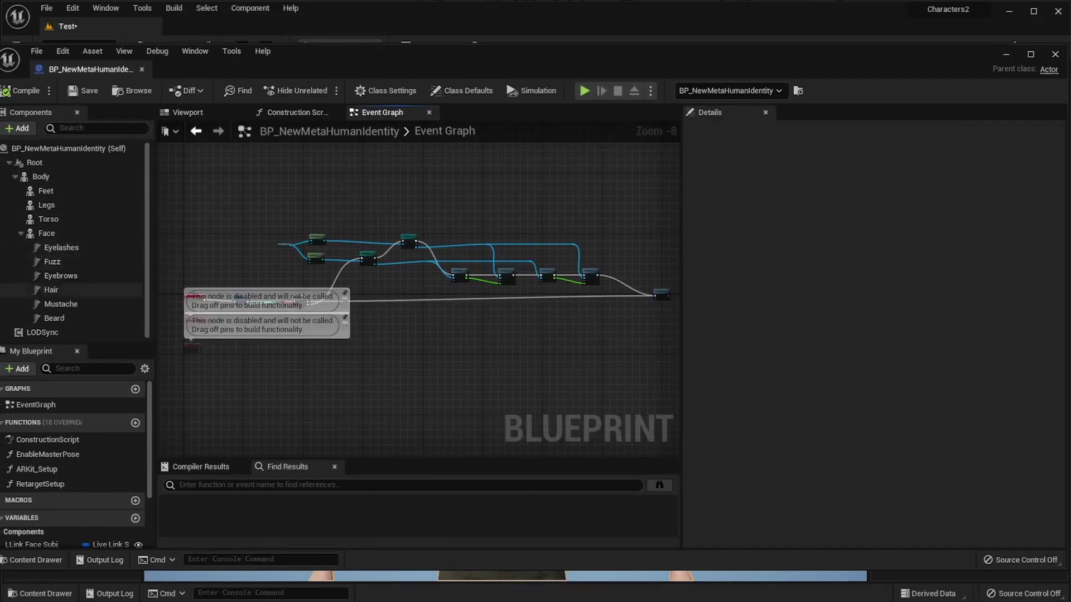
# Step: Set the LODSync component's Forced LOD to 1, save the blueprint and close its editor
pyautogui.click(42, 333)
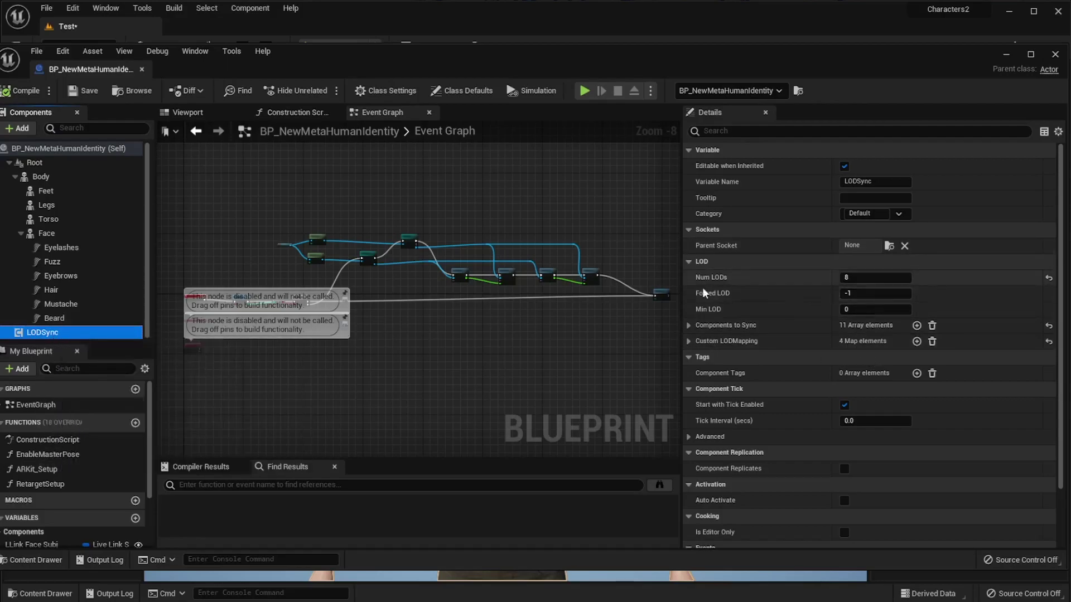
pyautogui.click(867, 294)
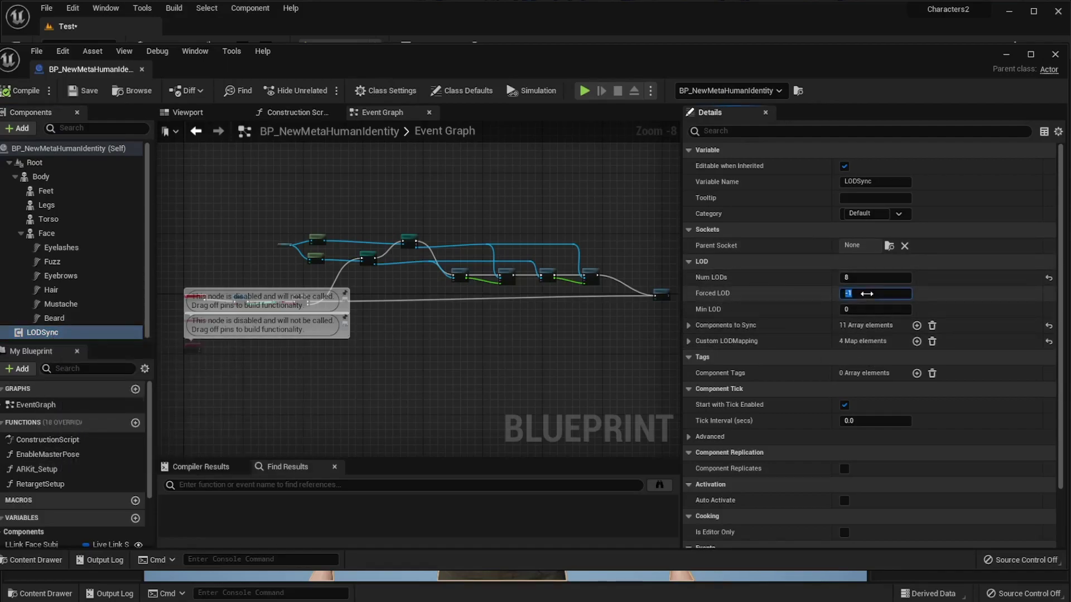
pyautogui.write('1')
pyautogui.press('Return')
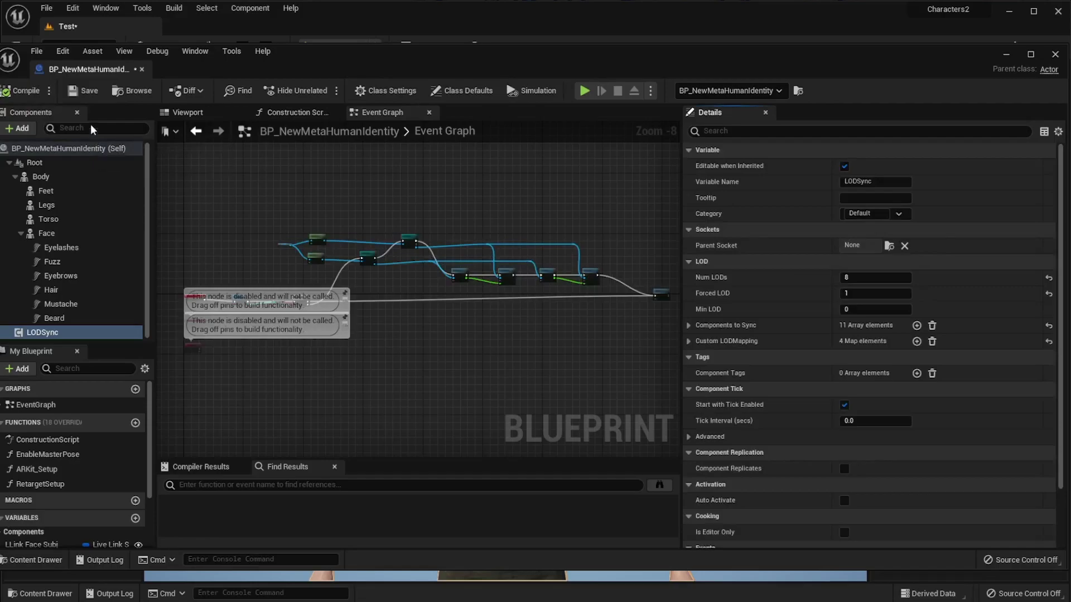
pyautogui.click(84, 90)
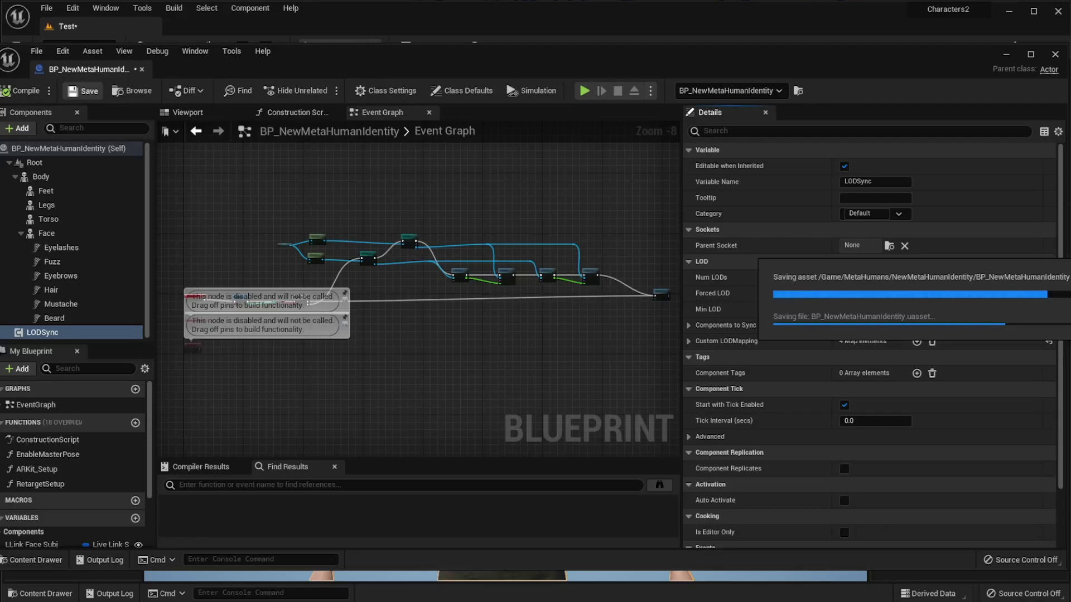
pyautogui.moveTo(800, 63); pyautogui.dragTo(874, 88)
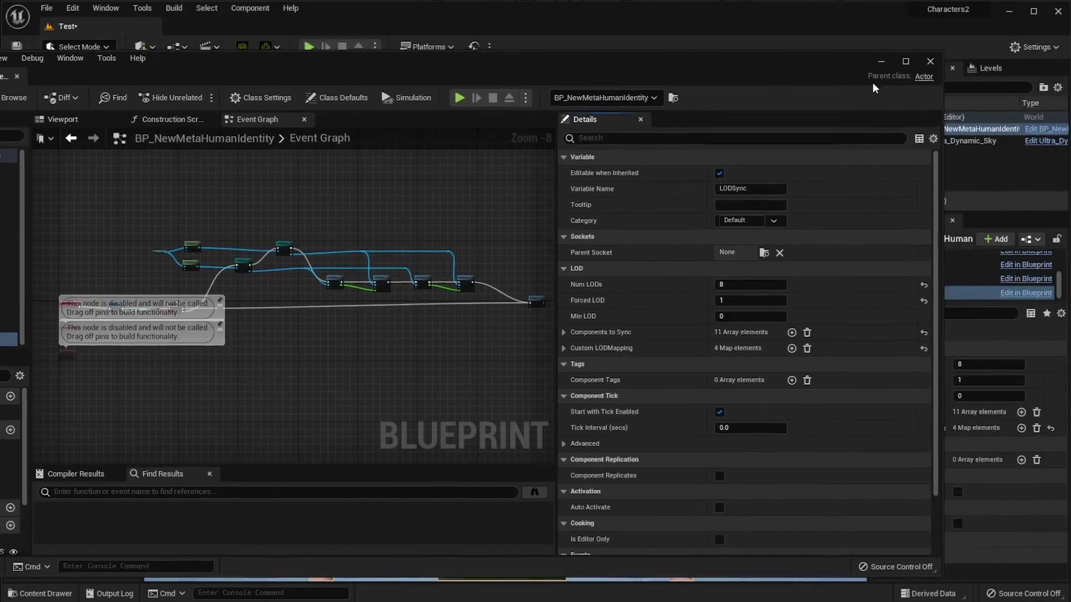
pyautogui.click(928, 64)
# Step: Examine the MetaHuman's hair in the level from far away and from close up
pyautogui.scroll(-6, 600, 361)
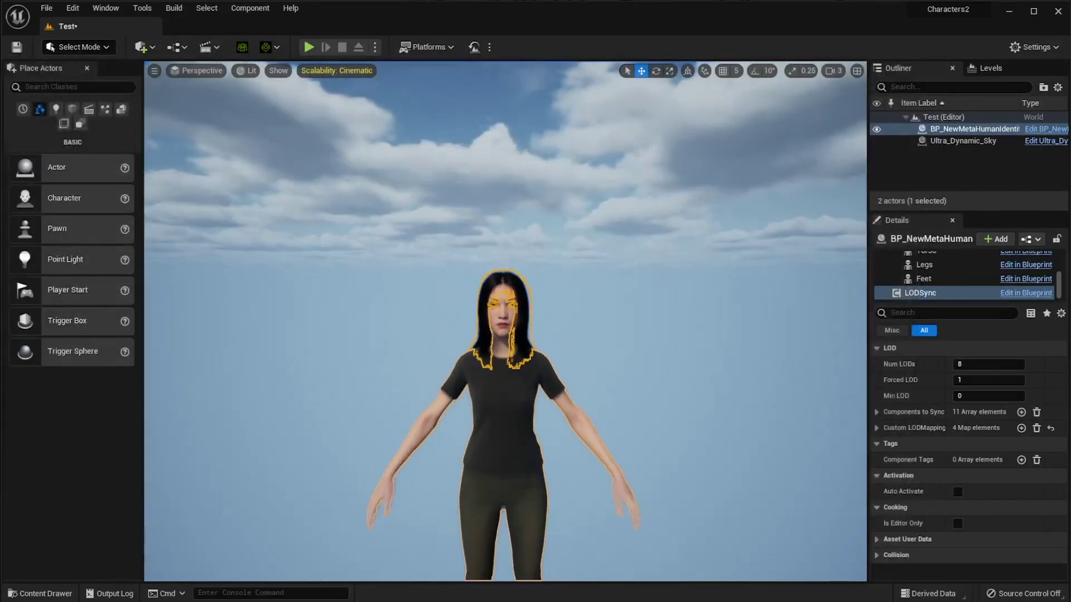
pyautogui.scroll(-6, 610, 359)
pyautogui.scroll(2, 610, 358)
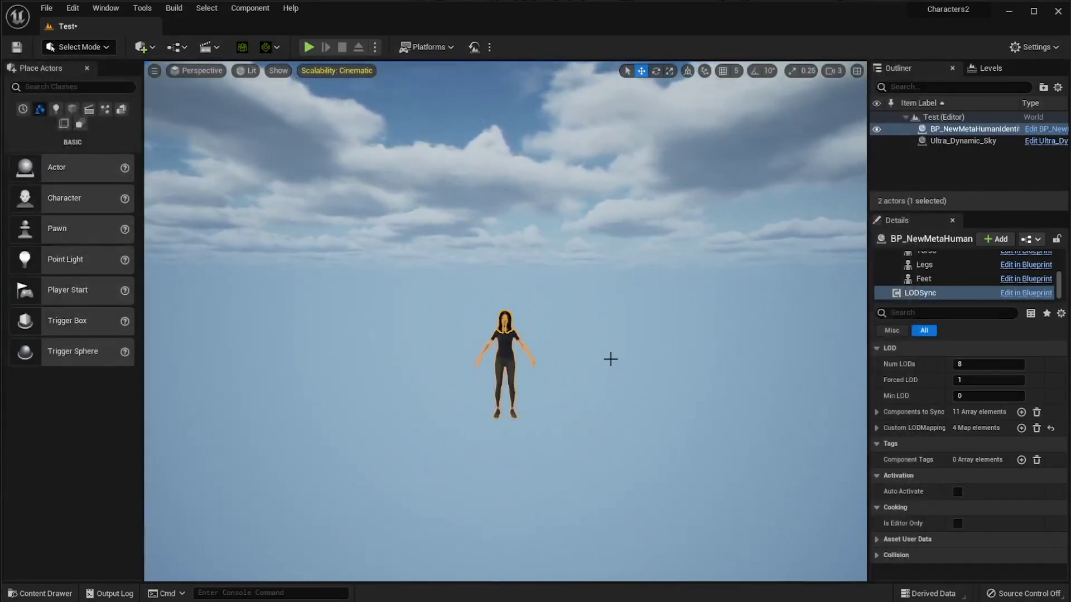
pyautogui.click(609, 359)
pyautogui.scroll(10, 602, 360)
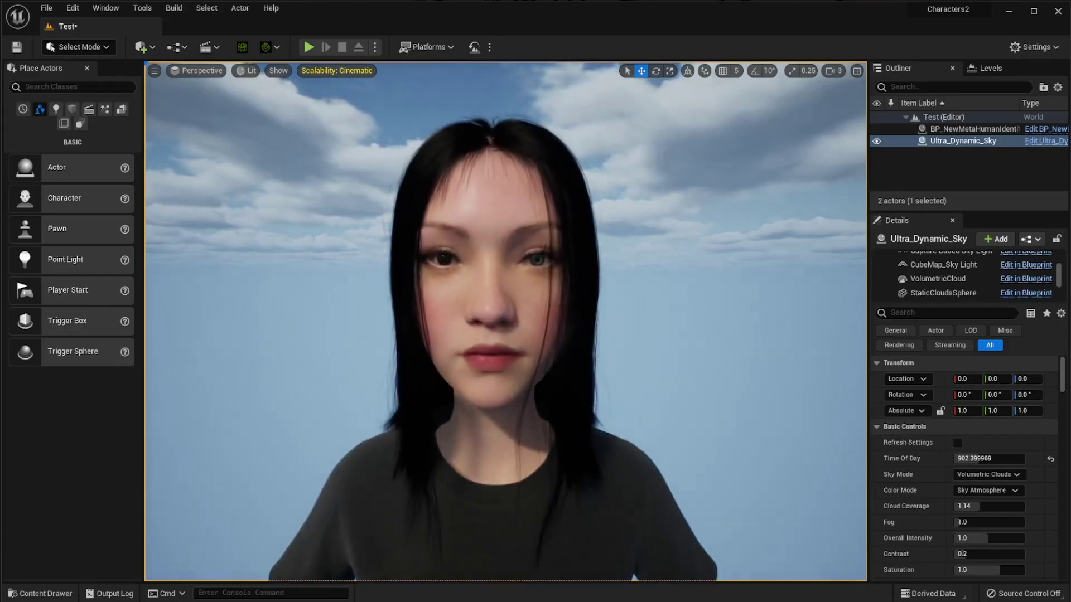
# Step: Bring up the Content Browser and open the Sequences folder inside 01_maps
pyautogui.moveTo(1070, 96); pyautogui.dragTo(414, 313)
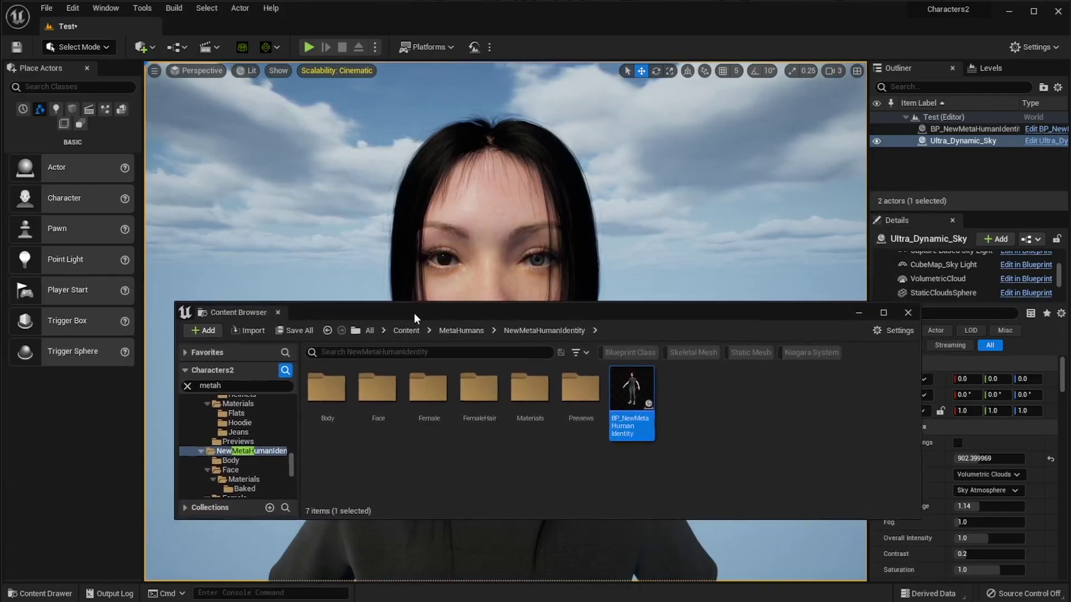
pyautogui.rightClick(379, 461)
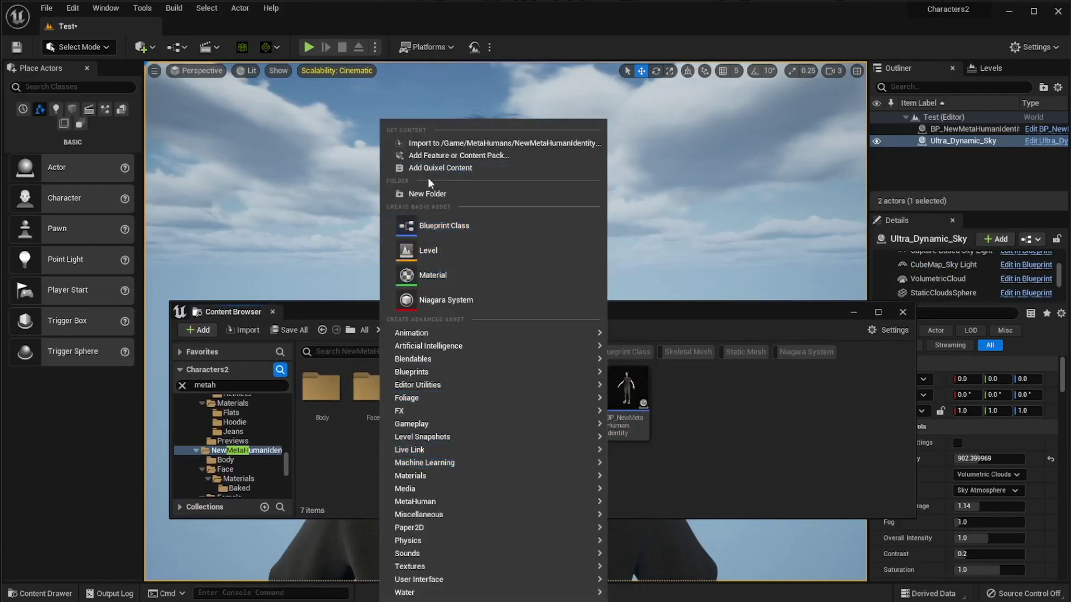
pyautogui.click(765, 380)
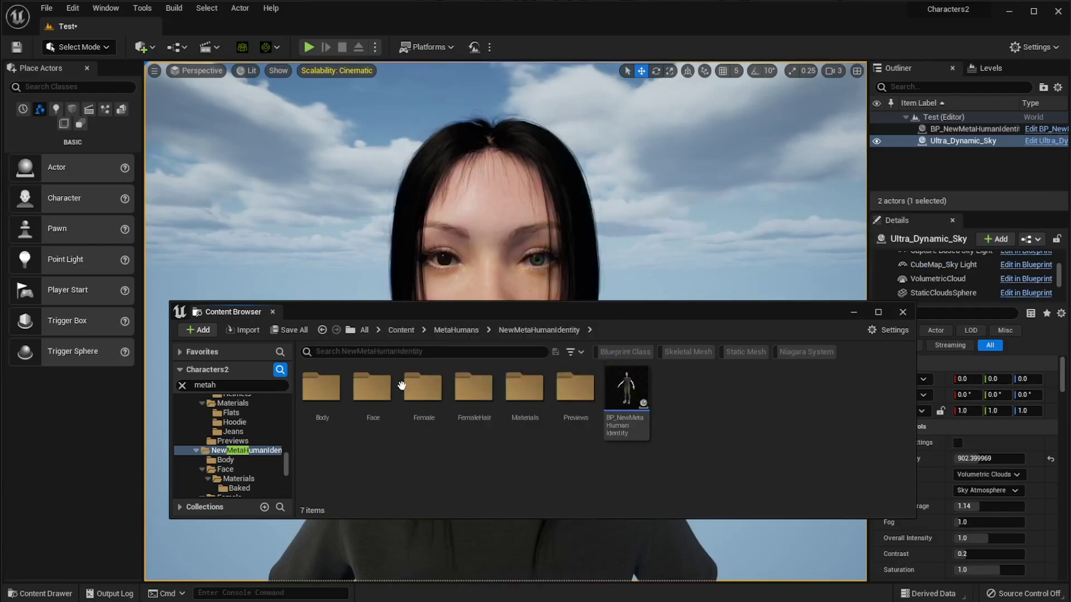
pyautogui.scroll(4, 223, 443)
pyautogui.moveTo(283, 460); pyautogui.dragTo(277, 395)
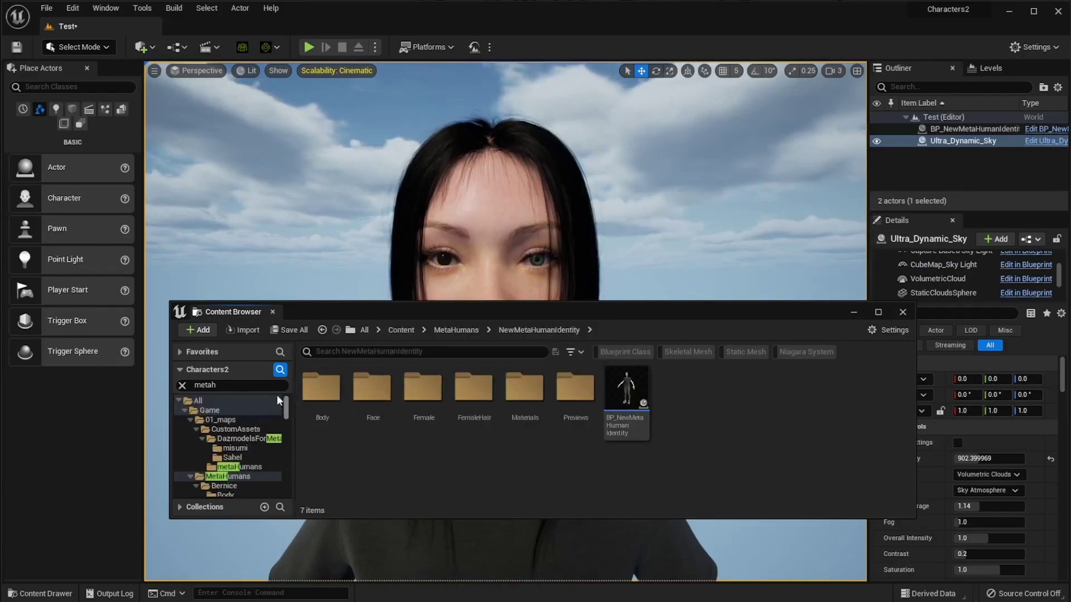
pyautogui.click(225, 419)
pyautogui.click(373, 392)
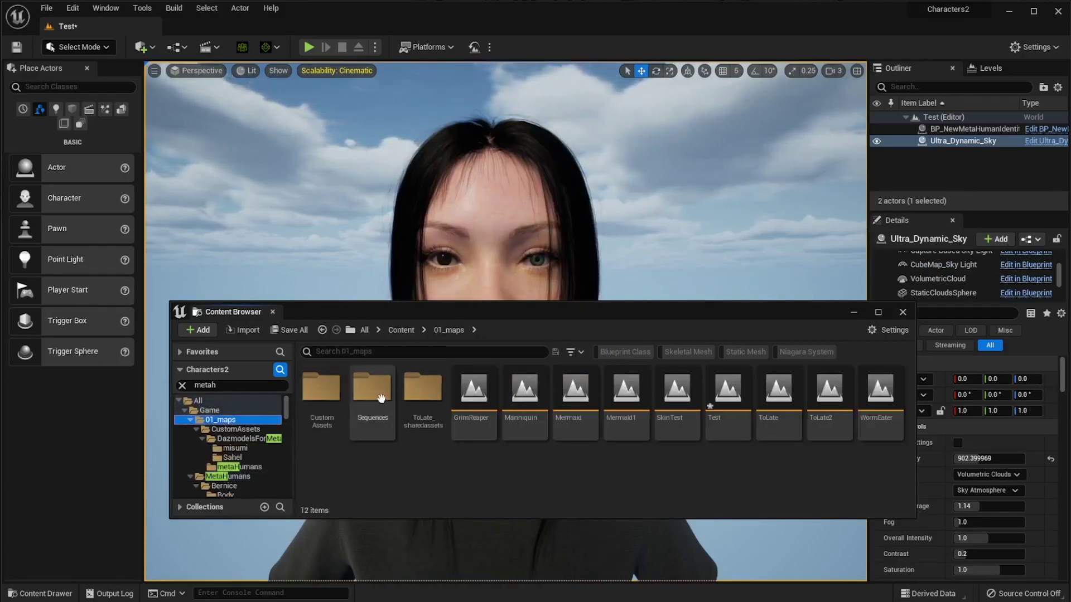
pyautogui.doubleClick(373, 392)
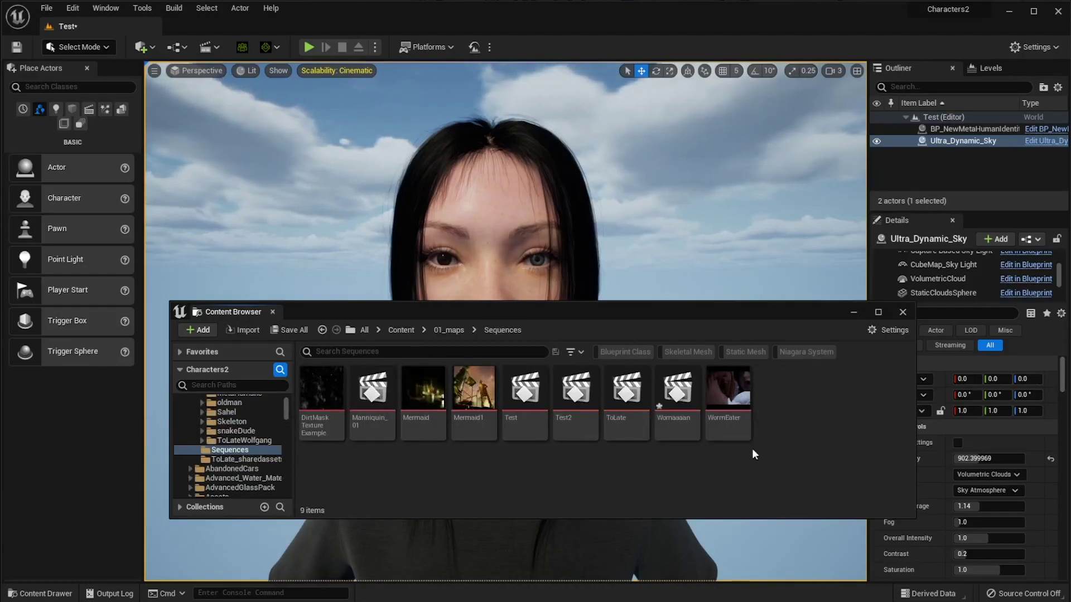
pyautogui.rightClick(741, 471)
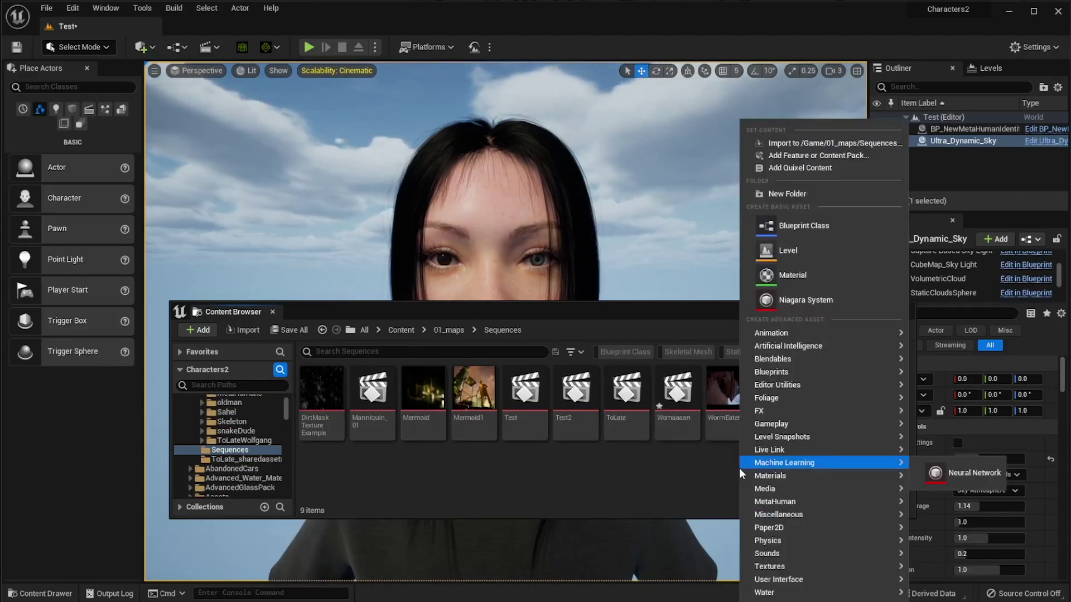
pyautogui.moveTo(779, 333)
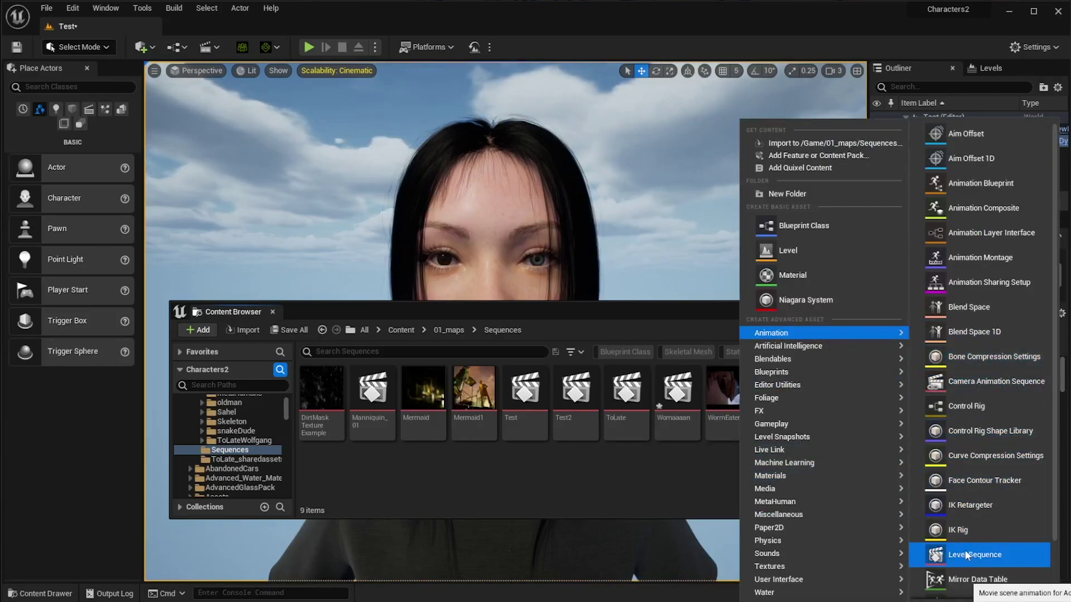
pyautogui.click(567, 477)
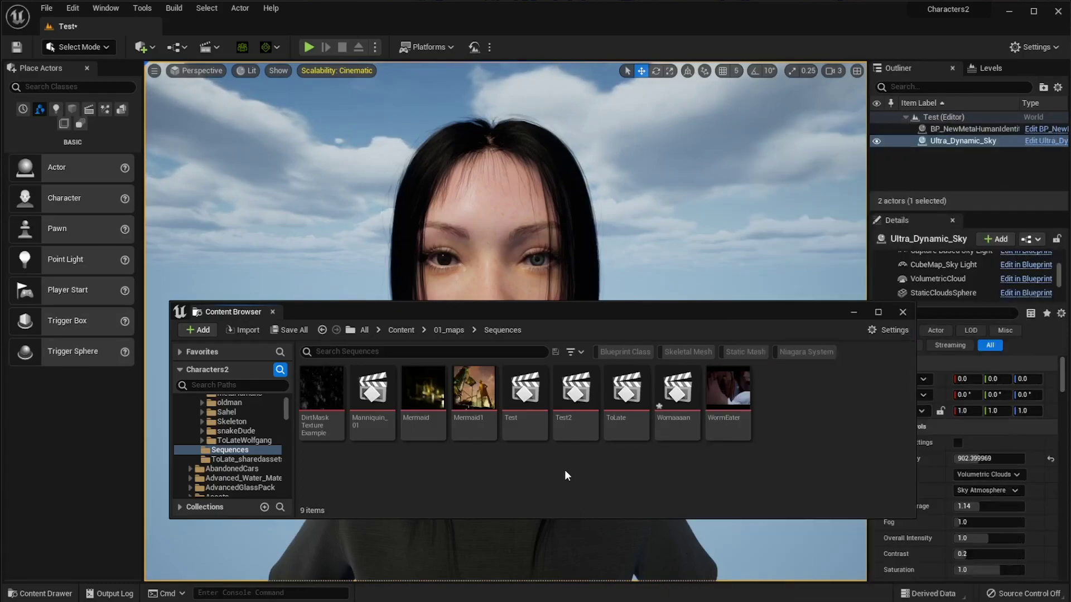
pyautogui.rightClick(566, 476)
pyautogui.moveTo(566, 475)
pyautogui.click(478, 474)
# Step: Create a Level Sequence named Metahuman in the Sequences folder
pyautogui.rightClick(478, 474)
pyautogui.moveTo(518, 334)
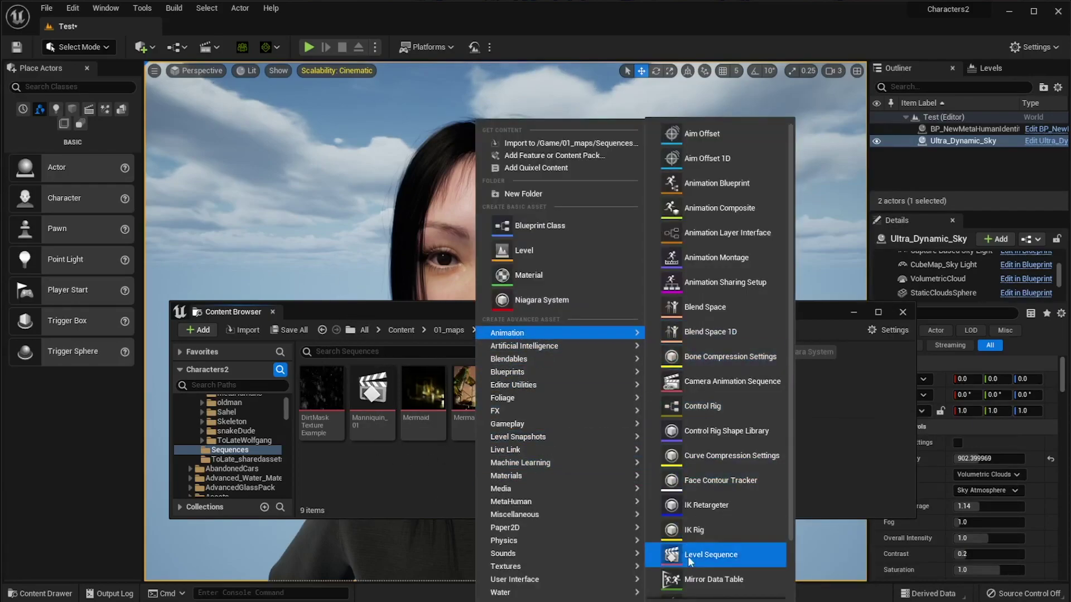
pyautogui.click(711, 555)
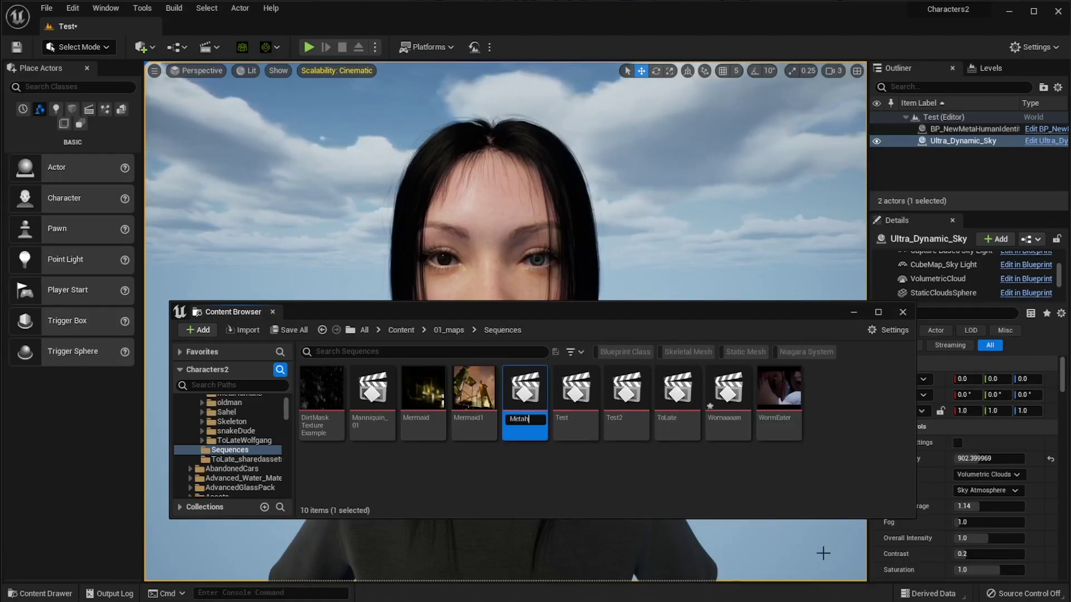
pyautogui.write('uman')
pyautogui.press('Return')
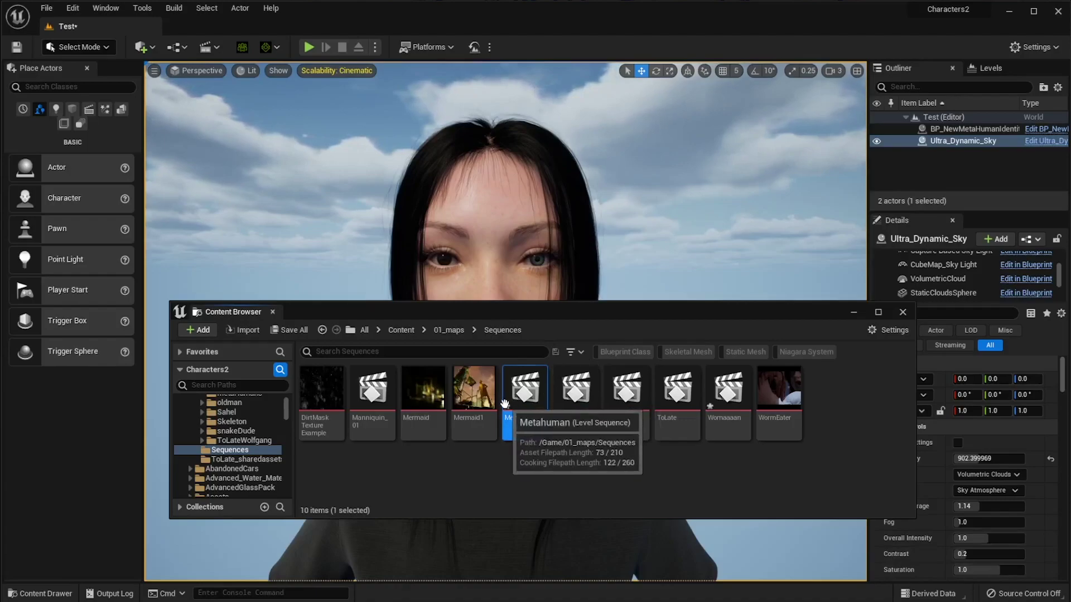
# Step: Place the Metahuman level sequence in the level and move it beside the character, to about 334, -123, -111
pyautogui.moveTo(590, 313); pyautogui.dragTo(505, 39)
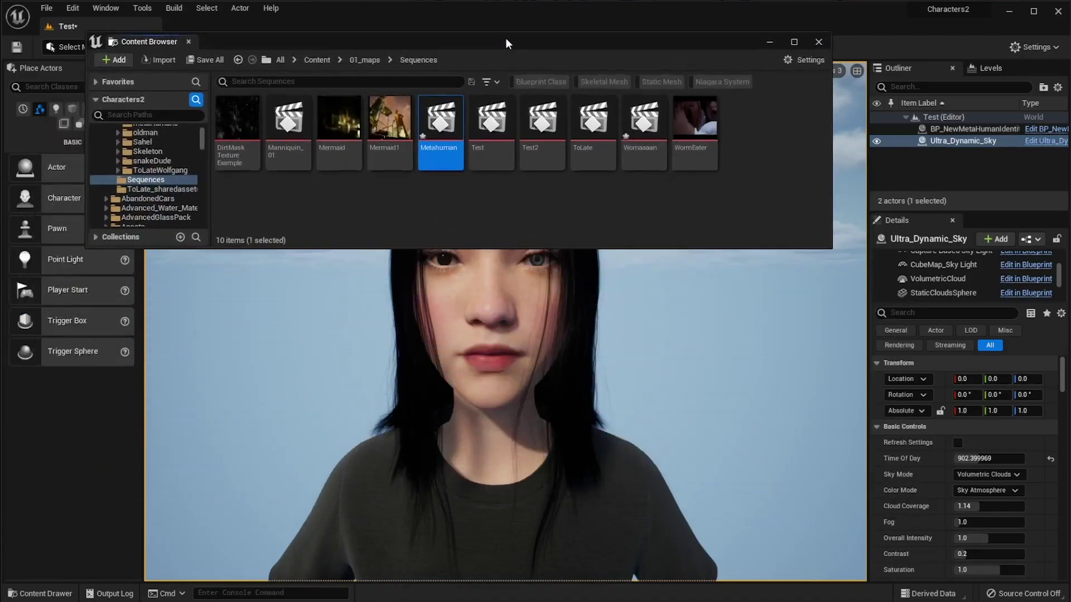
pyautogui.moveTo(438, 123); pyautogui.dragTo(725, 474)
pyautogui.moveTo(607, 471); pyautogui.dragTo(647, 505, button='right')
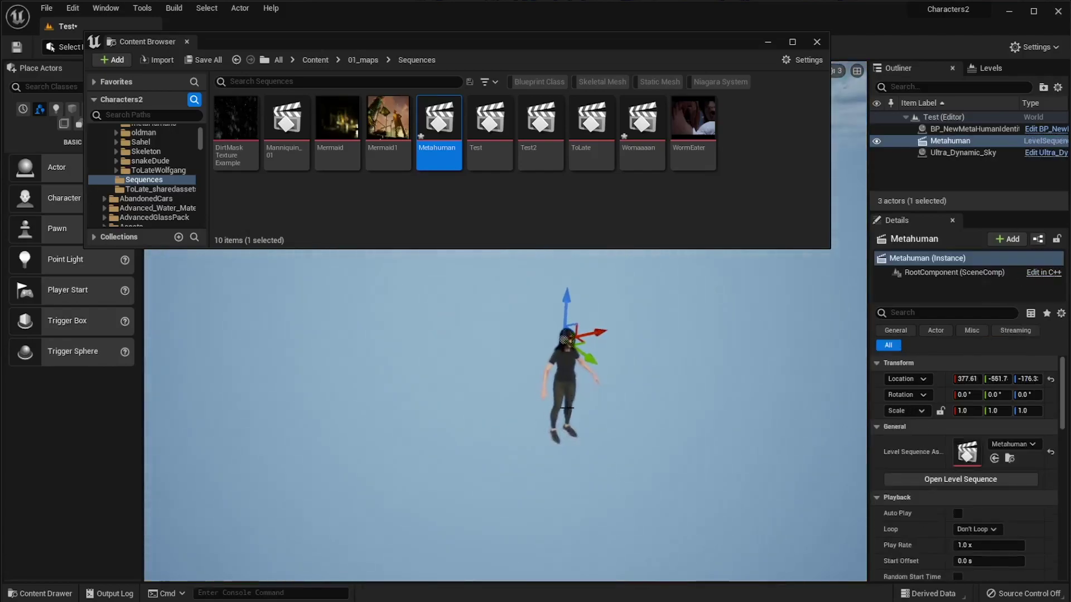
pyautogui.moveTo(591, 357); pyautogui.dragTo(735, 467)
pyautogui.moveTo(684, 423); pyautogui.dragTo(684, 400)
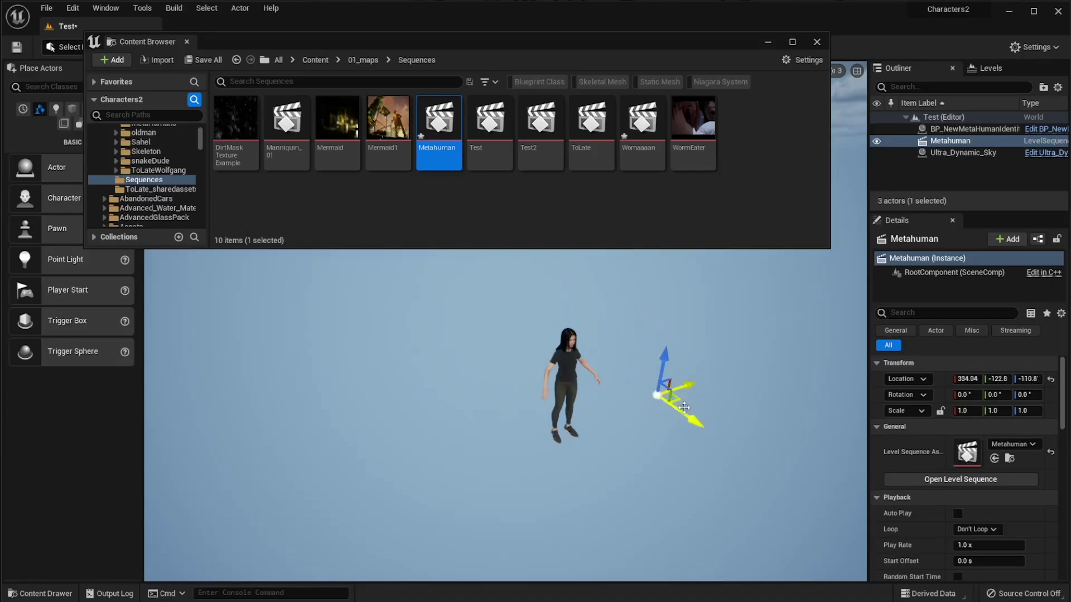
# Step: Cycle the sequence actor's transform gizmo through the scale and rotate modes and return it to move mode
pyautogui.press('r')
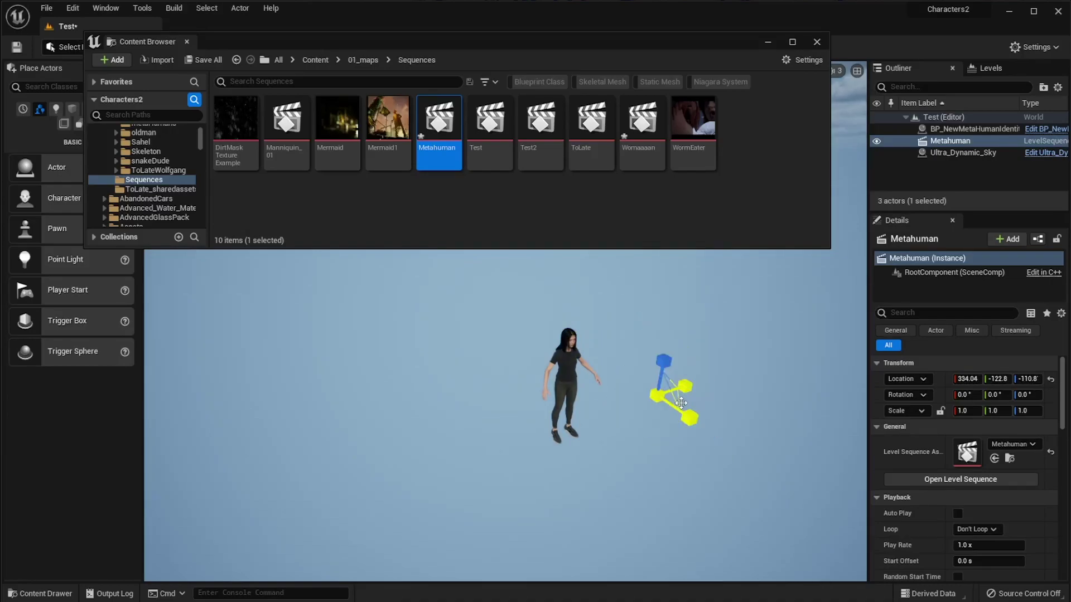
pyautogui.press('e')
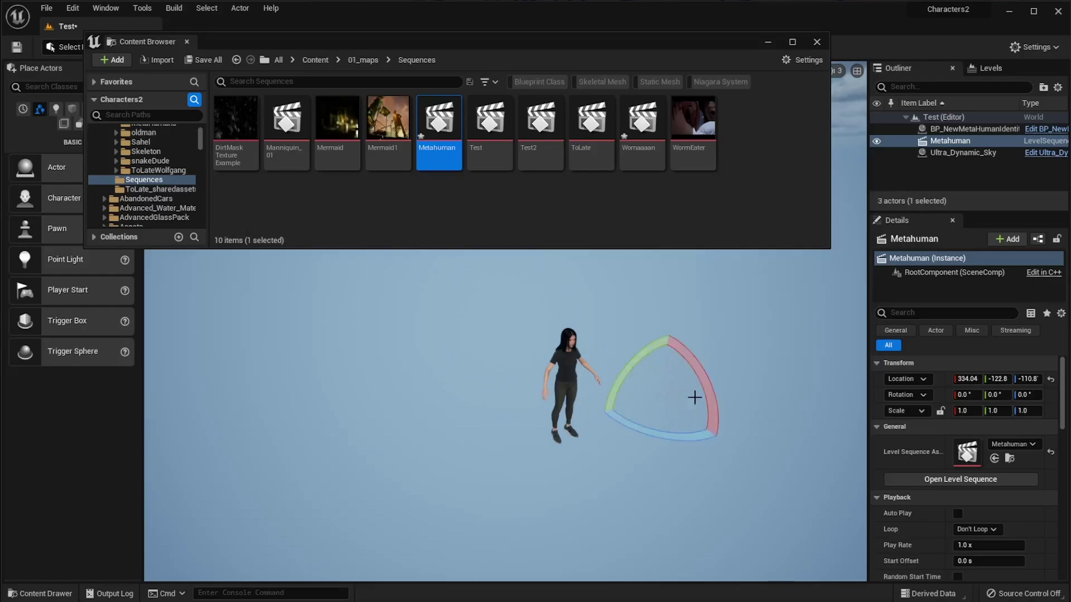
pyautogui.press('r')
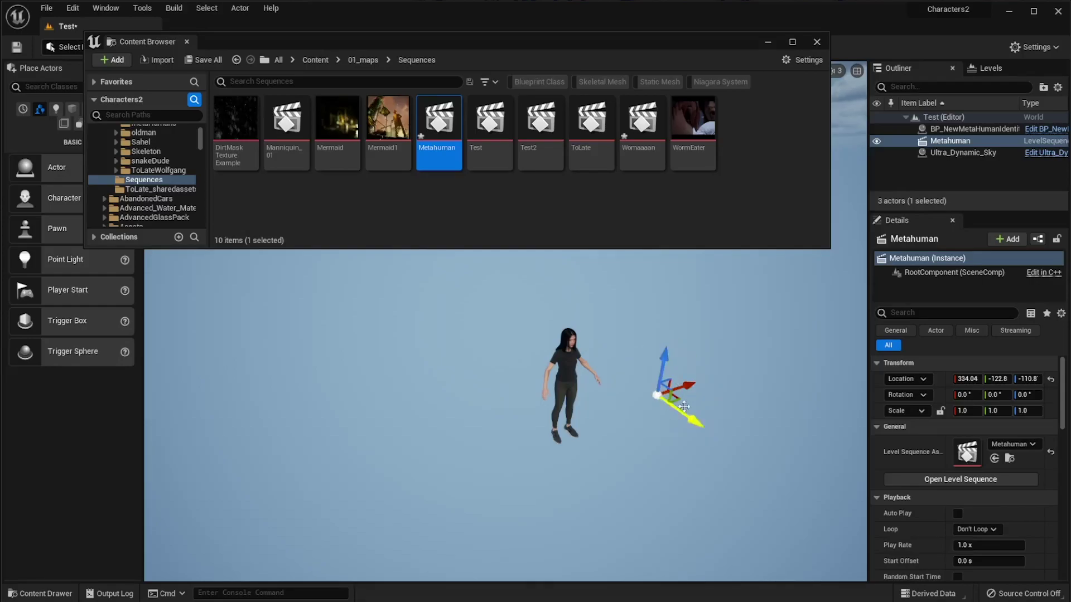
pyautogui.press('e')
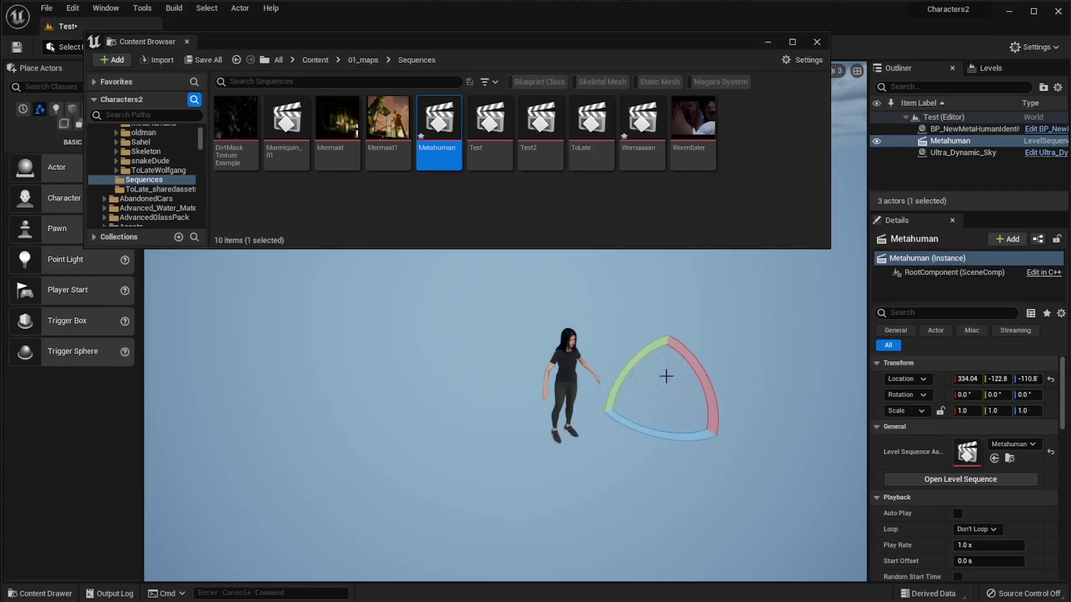
pyautogui.press('r')
pyautogui.press('w')
# Step: Move the Metahuman sequence actor closer to the character, to about X 230 and Z -50
pyautogui.moveTo(684, 388); pyautogui.dragTo(627, 349)
pyautogui.press('w')
pyautogui.moveTo(664, 447); pyautogui.dragTo(617, 381, button='right')
pyautogui.press('s')
pyautogui.click(690, 453)
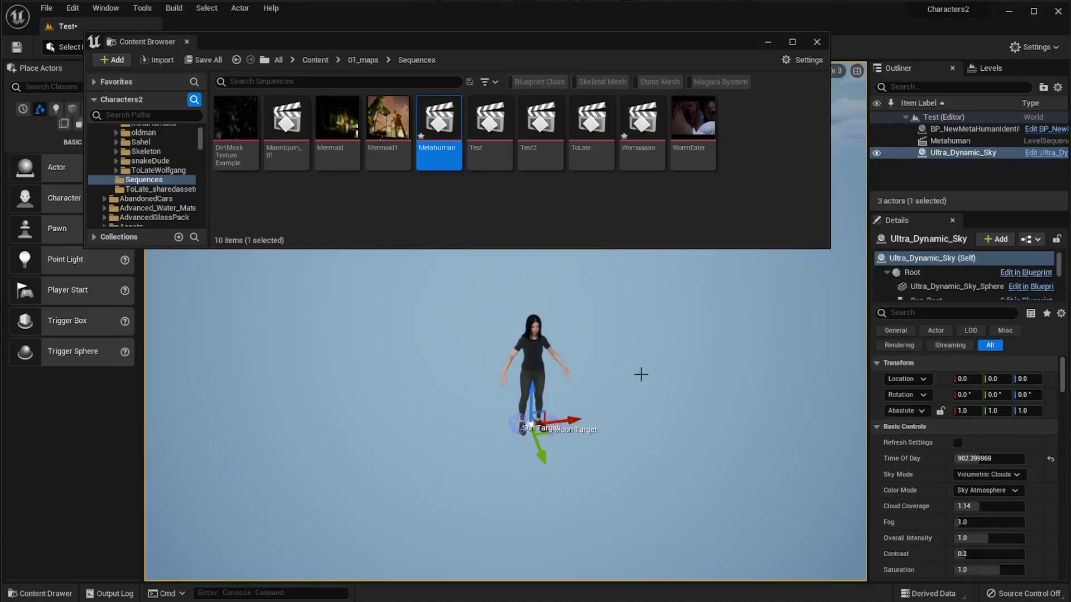
# Step: Reselect the Metahuman sequence actor and turn off game view to show the actor icons and grid
pyautogui.click(956, 141)
pyautogui.moveTo(656, 416); pyautogui.dragTo(643, 411, button='right')
pyautogui.press('g')
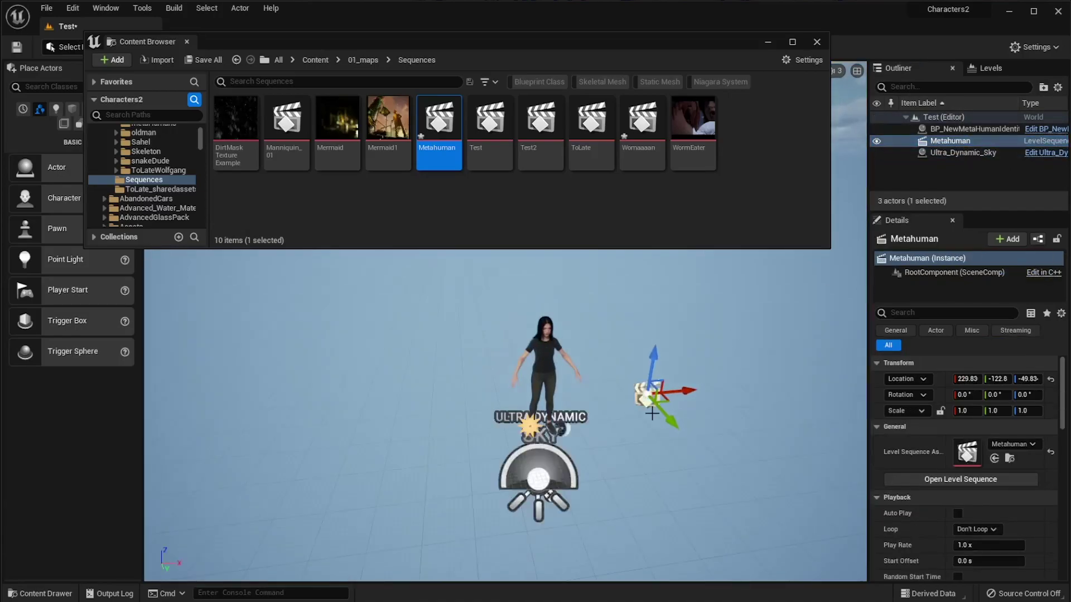
# Step: Move the Ultra_Dynamic_Sky actor away from the character, to about X 1755, and toggle game view on and off
pyautogui.click(566, 472)
pyautogui.moveTo(587, 421); pyautogui.dragTo(246, 387)
pyautogui.press('g')
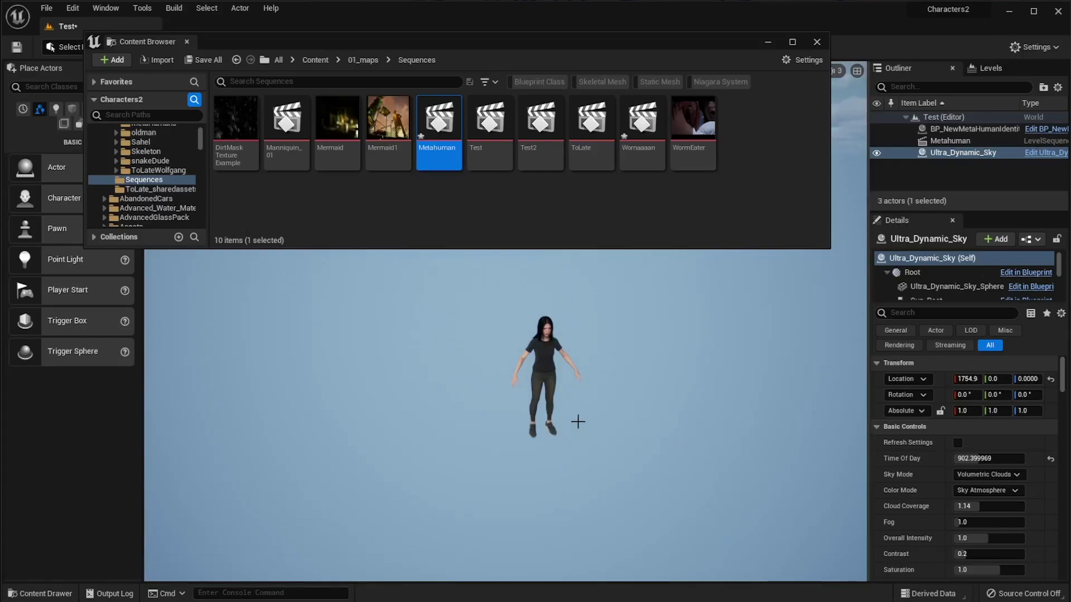
pyautogui.press('g')
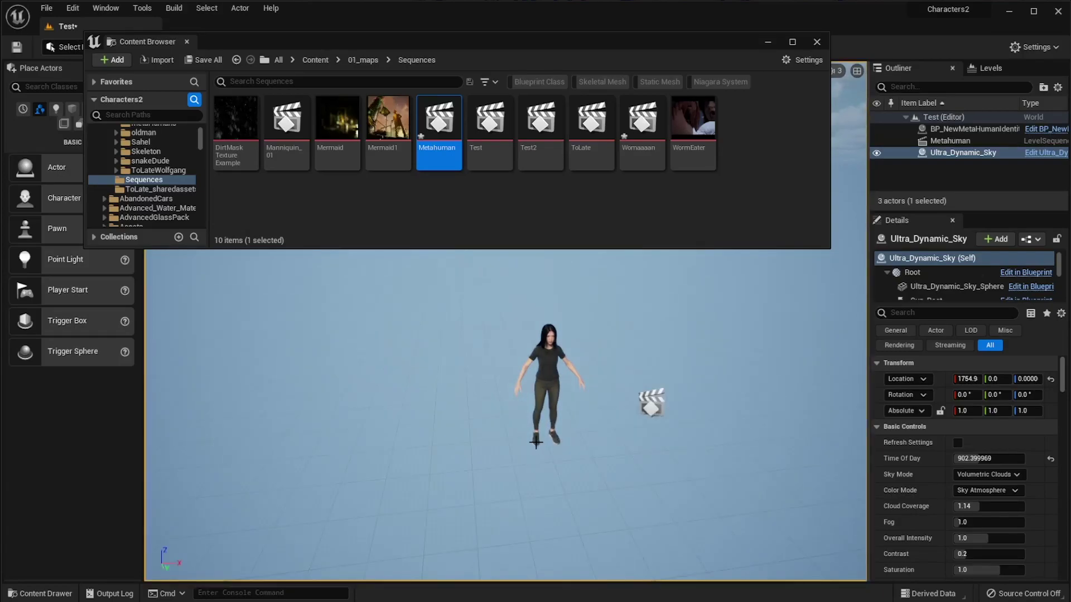
pyautogui.scroll(3, 613, 435)
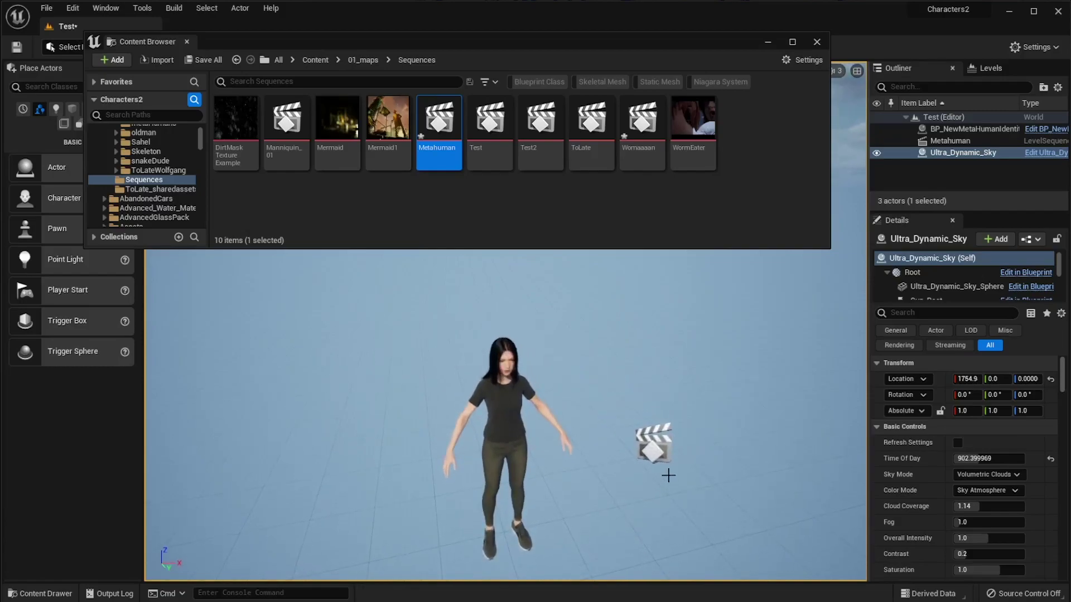
# Step: Select the Metahuman level sequence actor beside the character and open its sequence in Sequencer
pyautogui.click(656, 451)
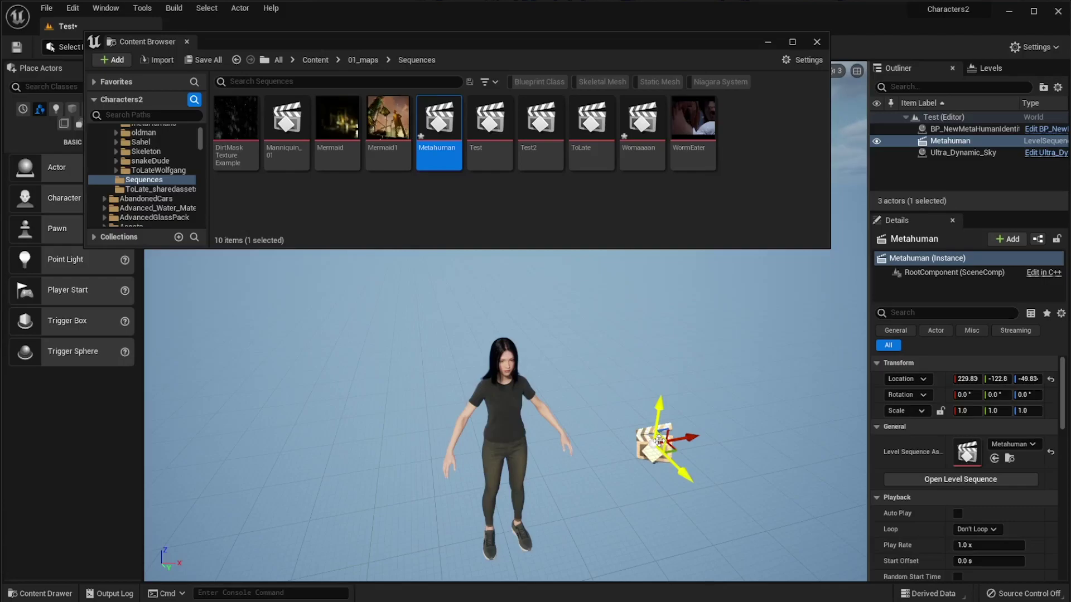
pyautogui.press('g')
pyautogui.press('g')
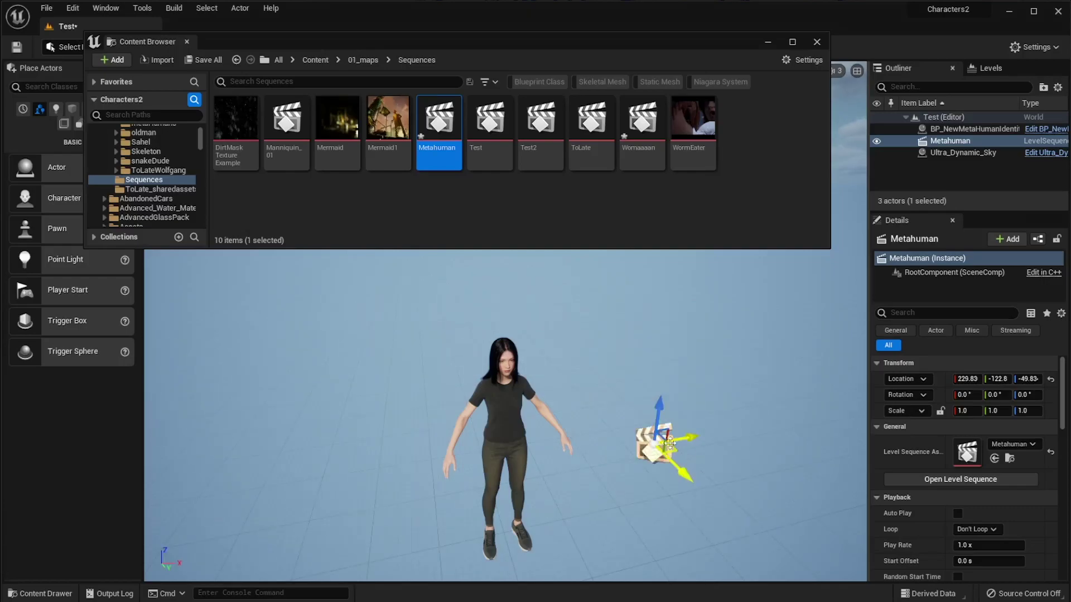
pyautogui.click(688, 423)
pyautogui.click(933, 141)
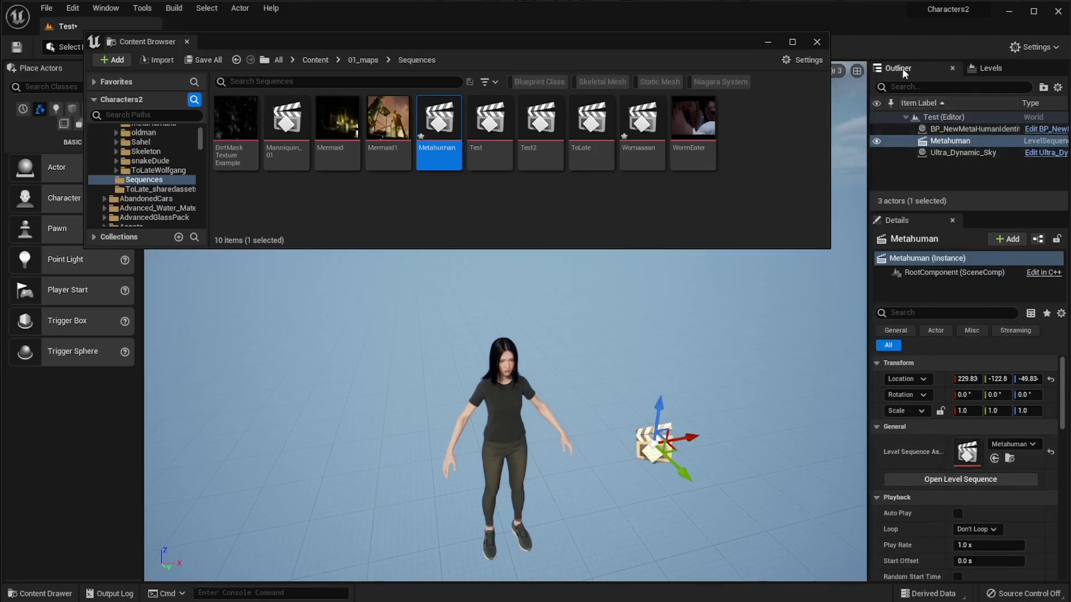
pyautogui.click(947, 155)
pyautogui.click(916, 142)
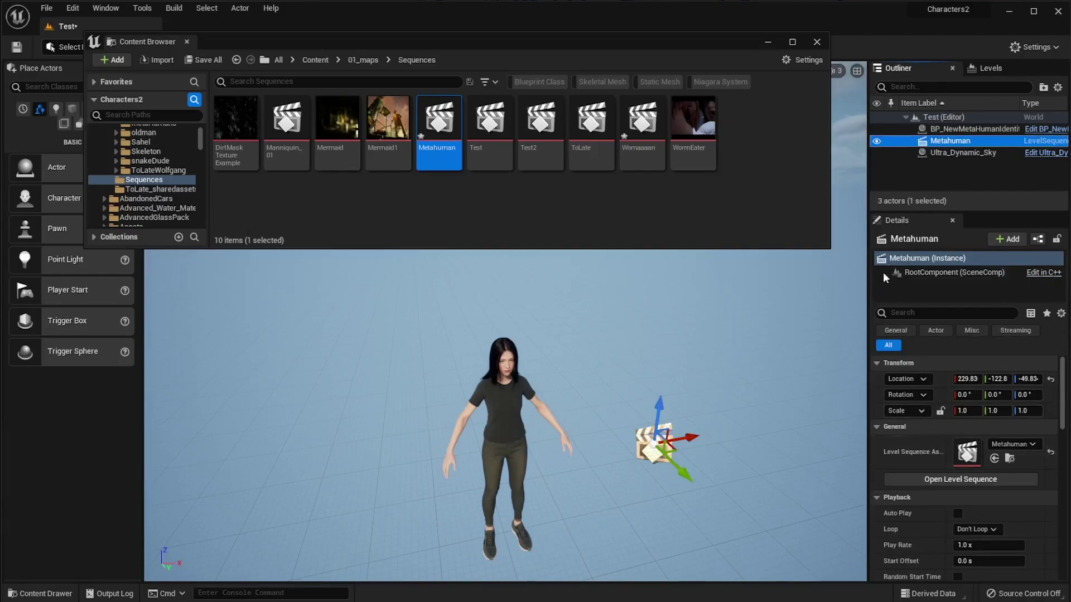
pyautogui.doubleClick(972, 450)
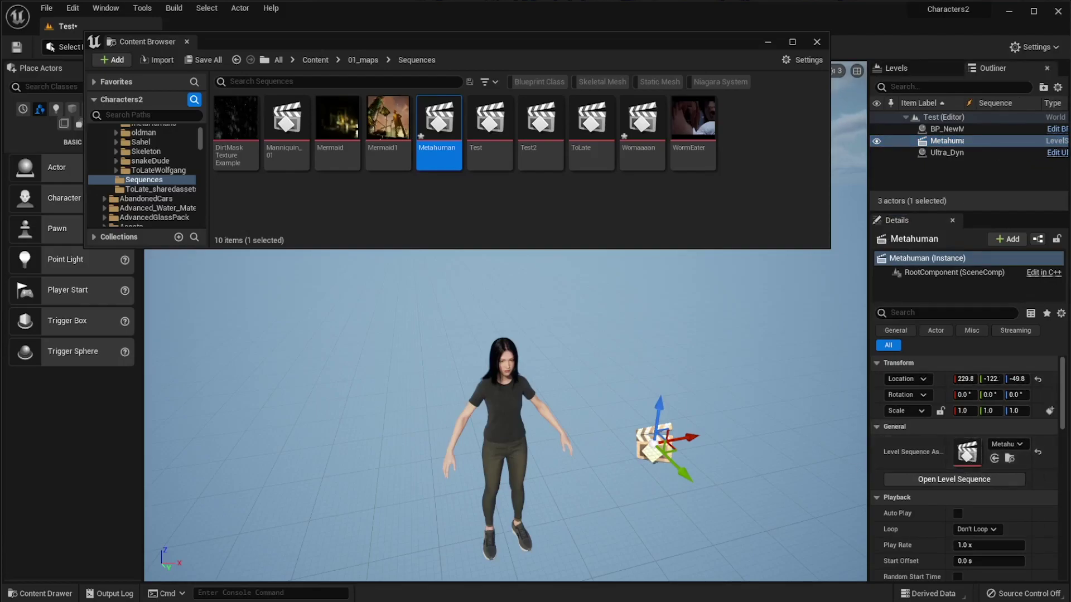
# Step: Clear the Content Browser from the viewport, shorten the Sequencer window and place it above the character
pyautogui.moveTo(497, 34); pyautogui.dragTo(1070, 475)
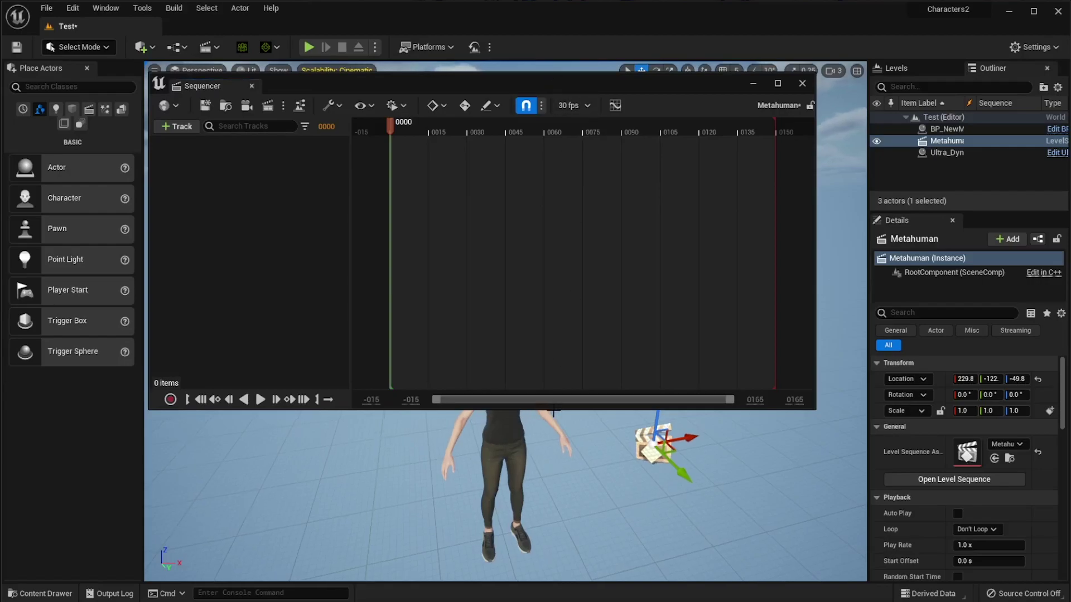
pyautogui.moveTo(554, 409); pyautogui.dragTo(553, 306)
pyautogui.moveTo(413, 79); pyautogui.dragTo(436, 35)
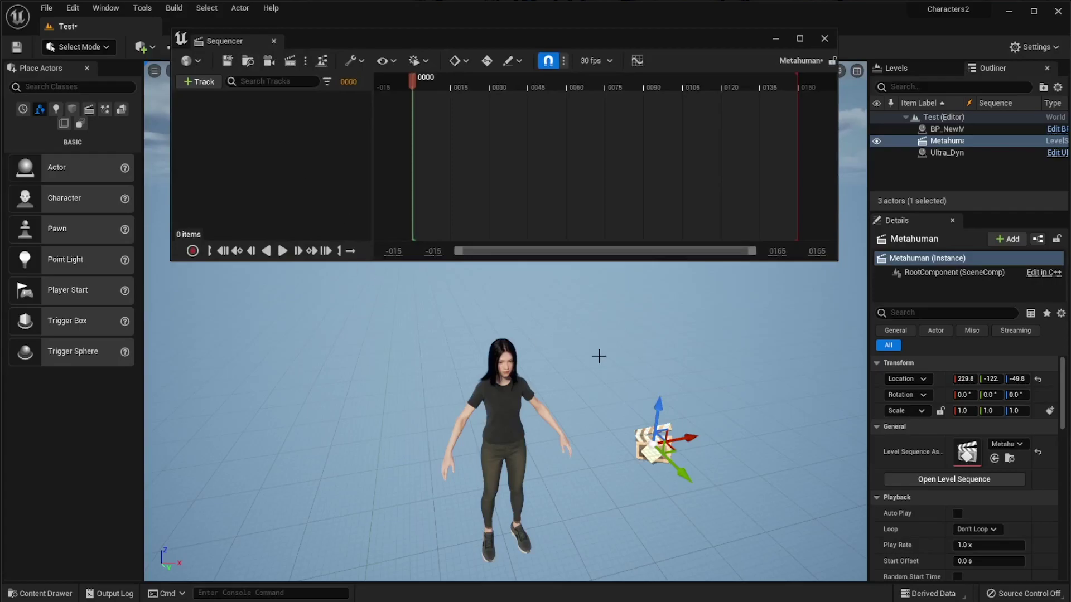
pyautogui.moveTo(384, 38)
pyautogui.mouseDown()
pyautogui.moveTo(312, 39)
pyautogui.moveTo(369, 42)
pyautogui.mouseUp()
# Step: Rename the MetaHuman character actor in the Outliner as BP_bob
pyautogui.click(517, 390)
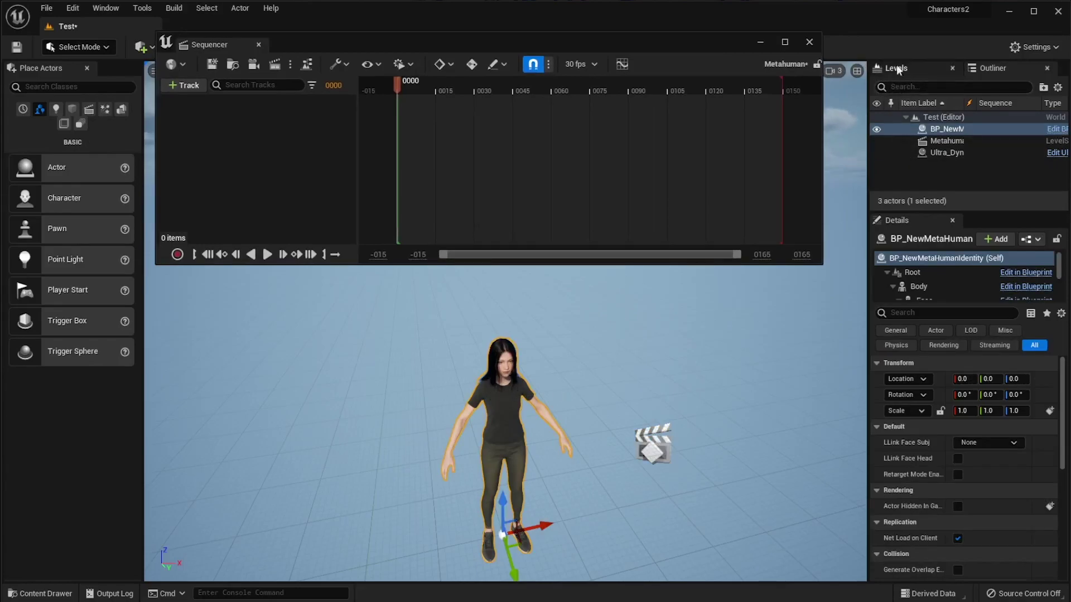
pyautogui.click(901, 152)
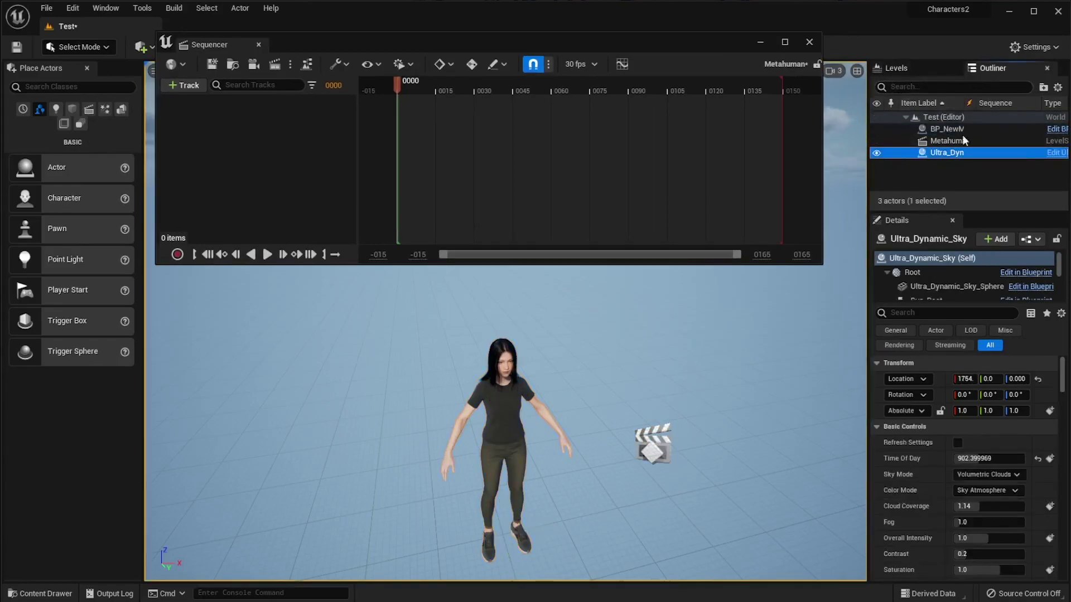
pyautogui.click(945, 141)
pyautogui.click(944, 130)
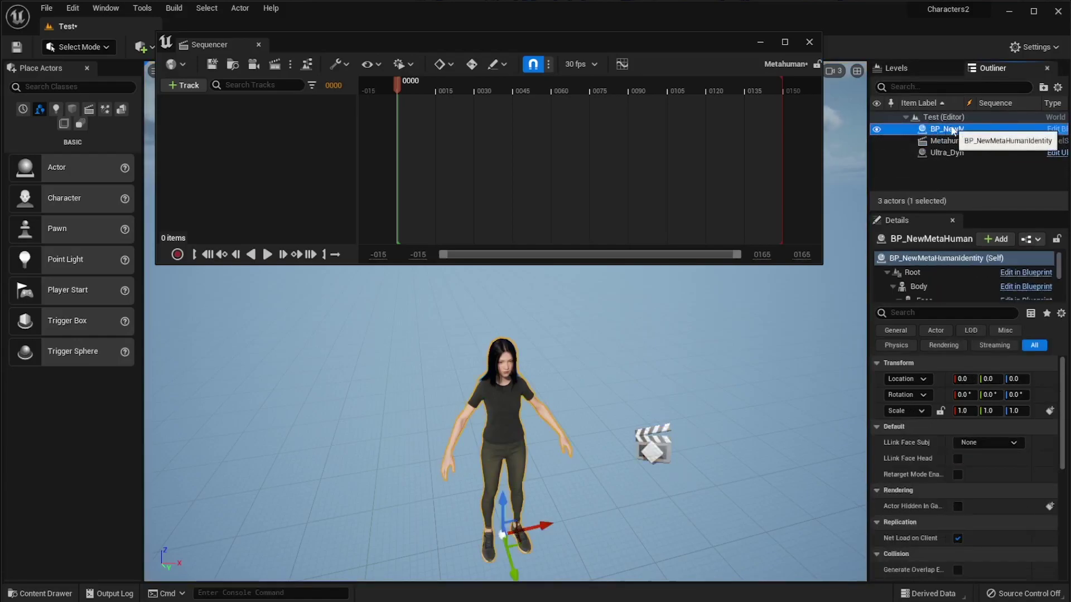
pyautogui.doubleClick(955, 128)
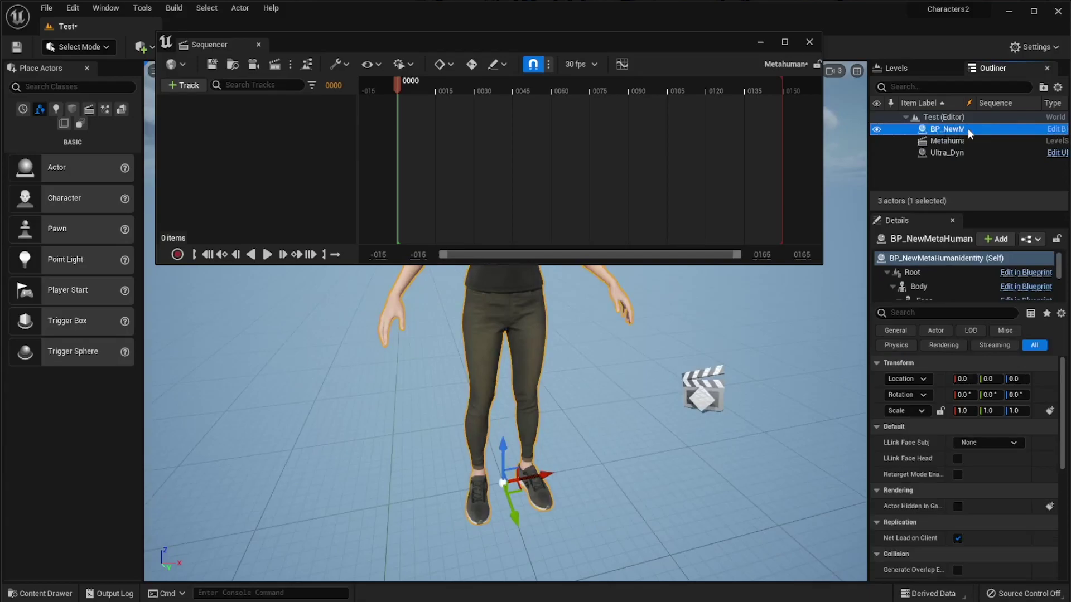
pyautogui.press('F2')
pyautogui.write('Huma')
pyautogui.press('BackSpace')
pyautogui.press('BackSpace')
pyautogui.press('BackSpace')
pyautogui.press('BackSpace')
pyautogui.write('BP_N')
pyautogui.press('BackSpace')
pyautogui.write('bob')
pyautogui.press('Return')
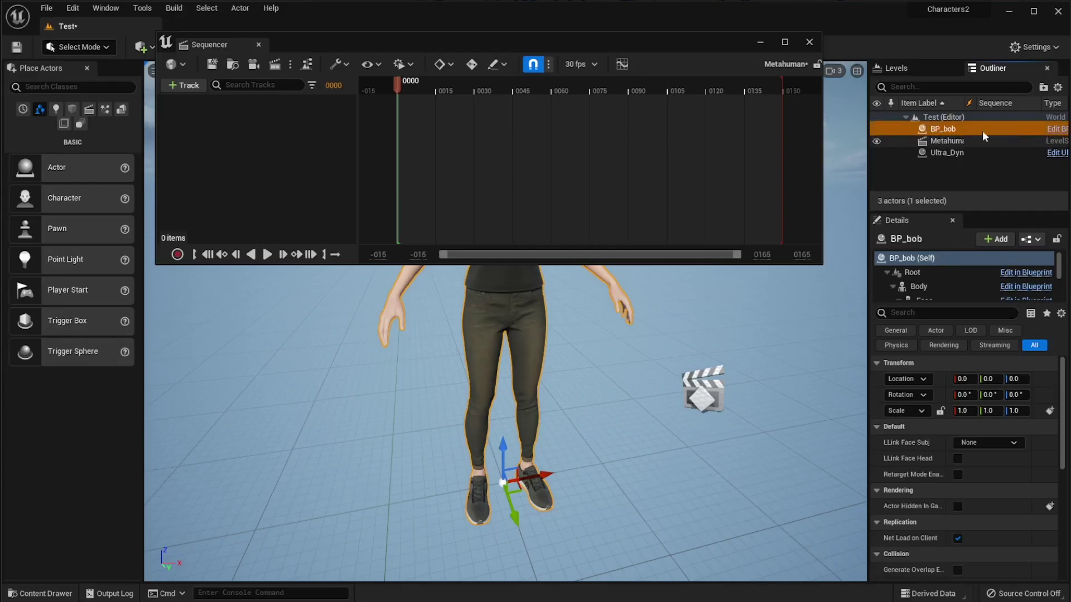
# Step: Select the BP_bob character and add it to the Metahuman sequence as an actor track
pyautogui.click(601, 436)
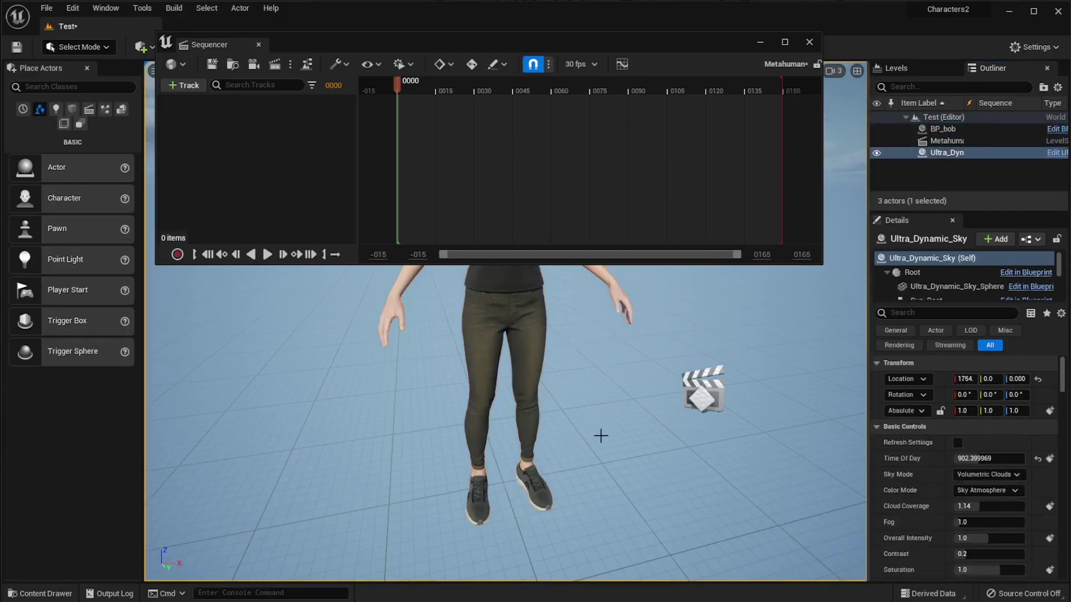
pyautogui.click(960, 129)
pyautogui.press('f')
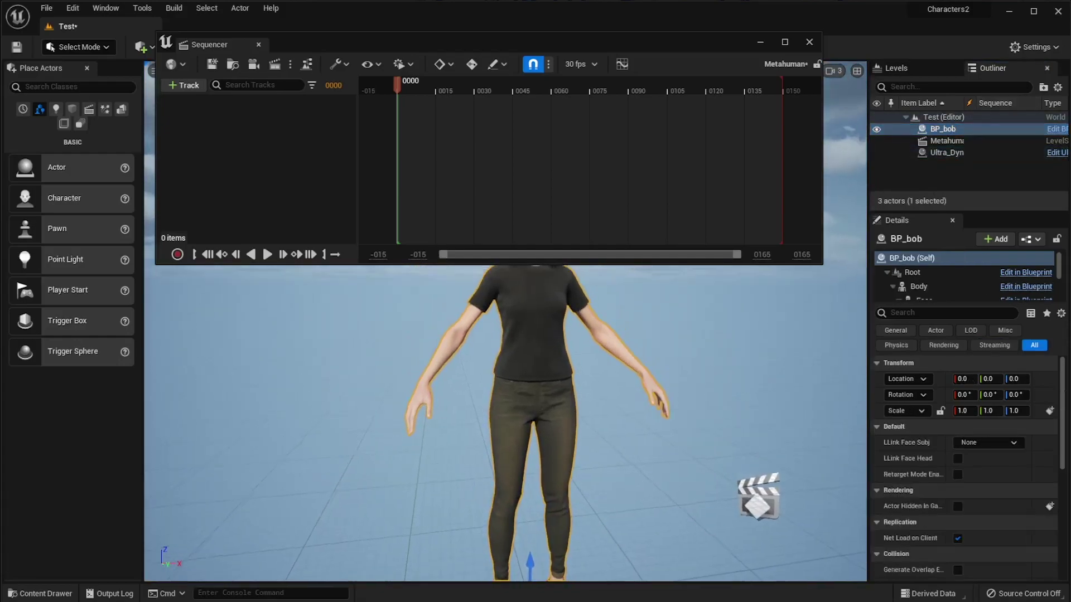
pyautogui.click(536, 362)
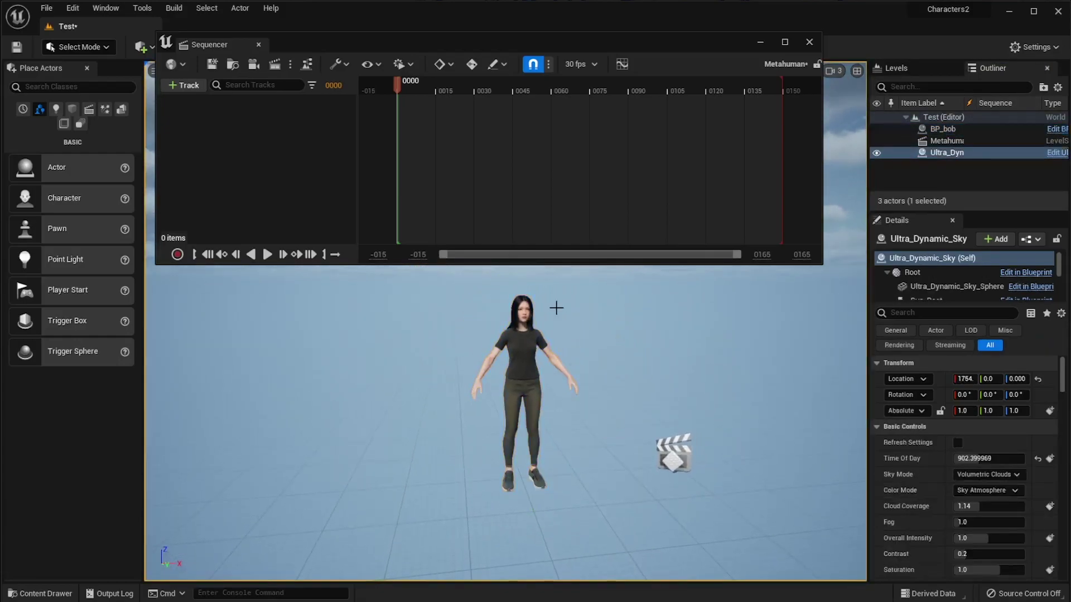
pyautogui.click(557, 367)
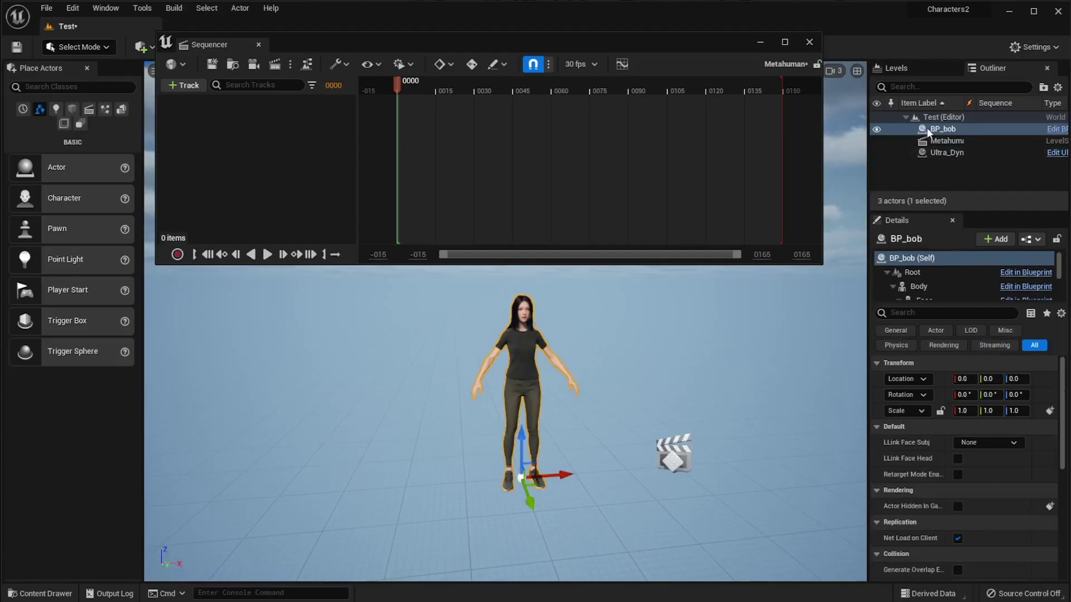
pyautogui.click(187, 84)
pyautogui.moveTo(213, 104)
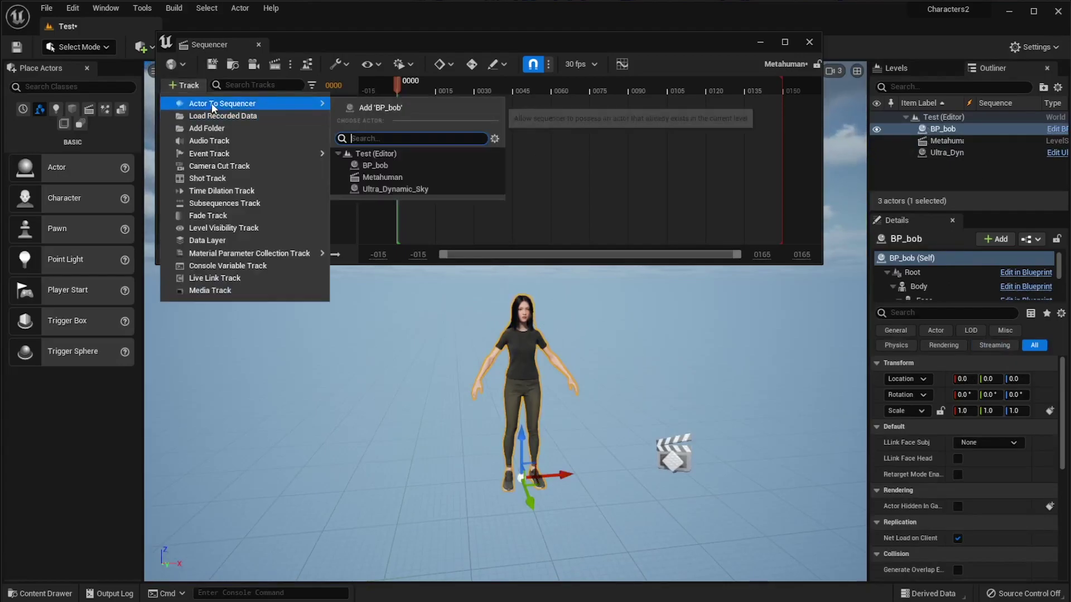
pyautogui.click(381, 109)
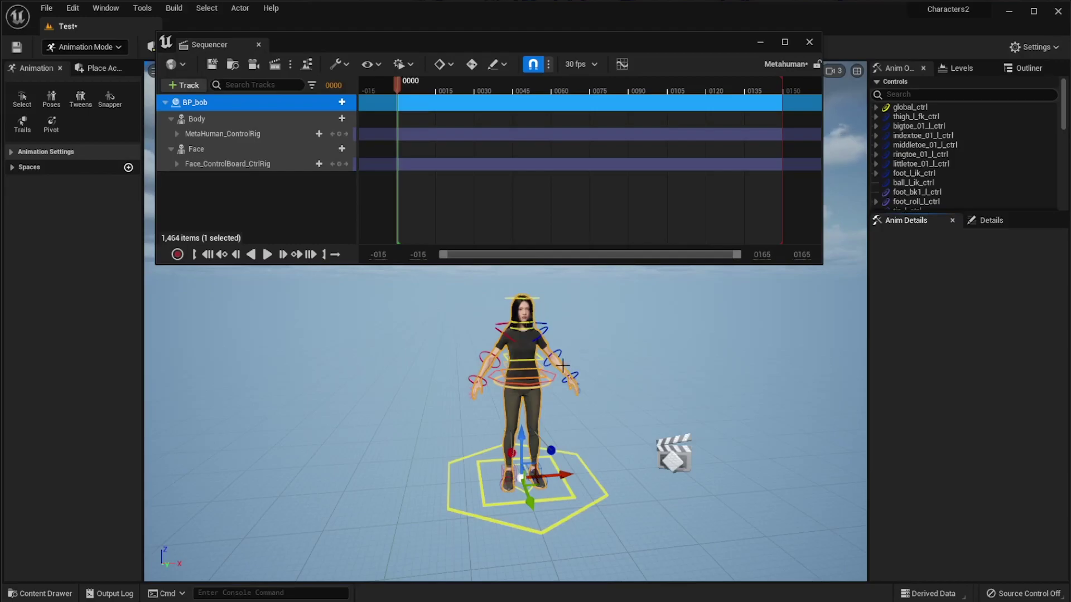
# Step: Switch between the MetaHuman_ControlRig and Face_ControlBoard_CtrlRig tracks to compare the body and face controls
pyautogui.moveTo(562, 428)
pyautogui.mouseDown(button='right')
pyautogui.moveTo(534, 393)
pyautogui.moveTo(535, 374)
pyautogui.moveTo(563, 424)
pyautogui.moveTo(544, 440)
pyautogui.moveTo(532, 429)
pyautogui.moveTo(552, 418)
pyautogui.mouseUp(button='right')
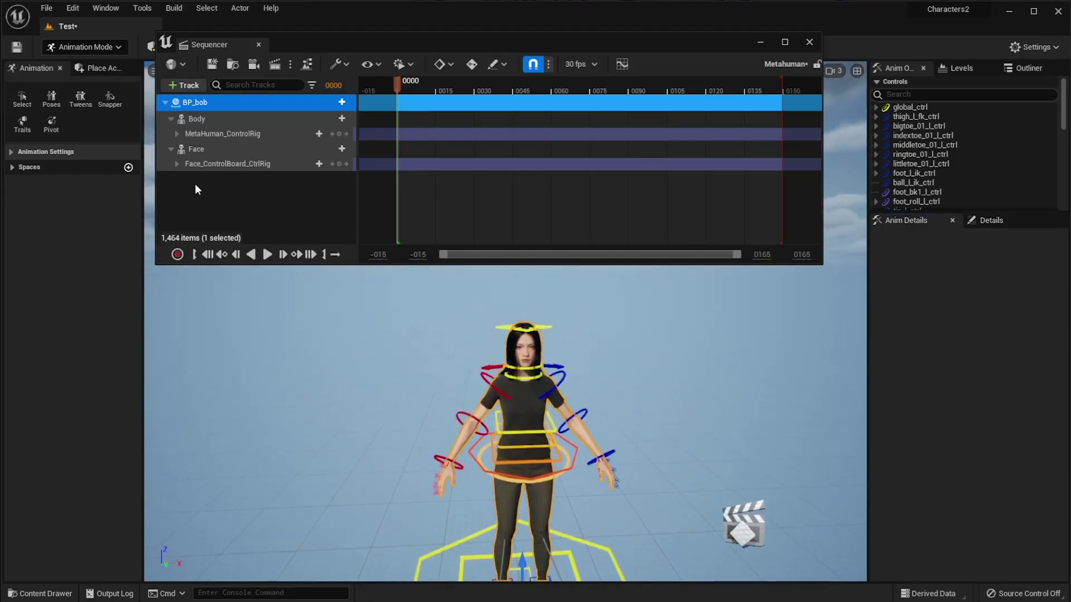
pyautogui.click(197, 119)
pyautogui.click(210, 134)
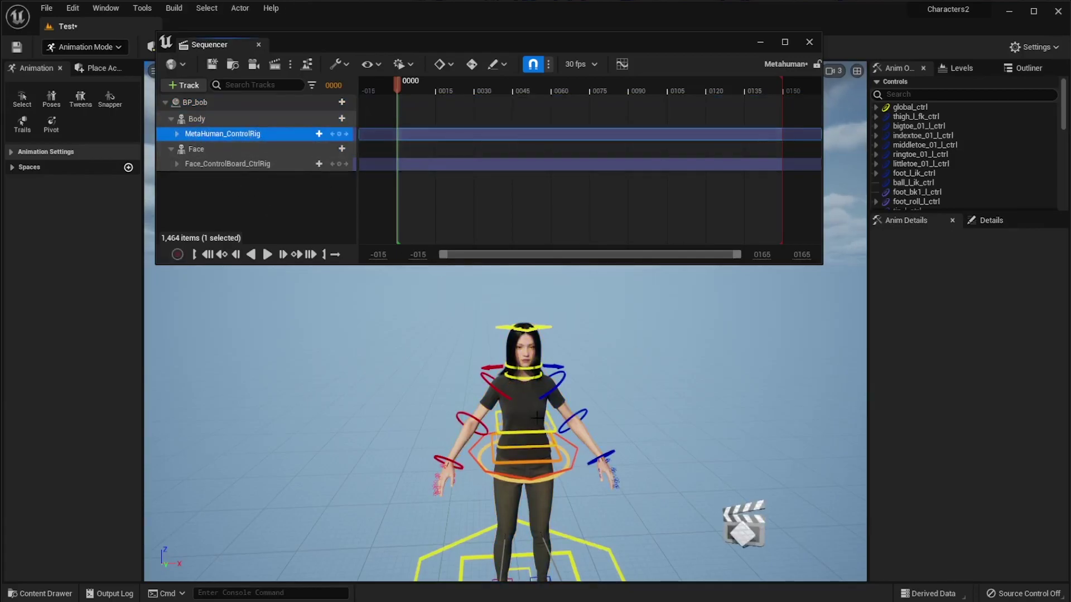
pyautogui.click(202, 162)
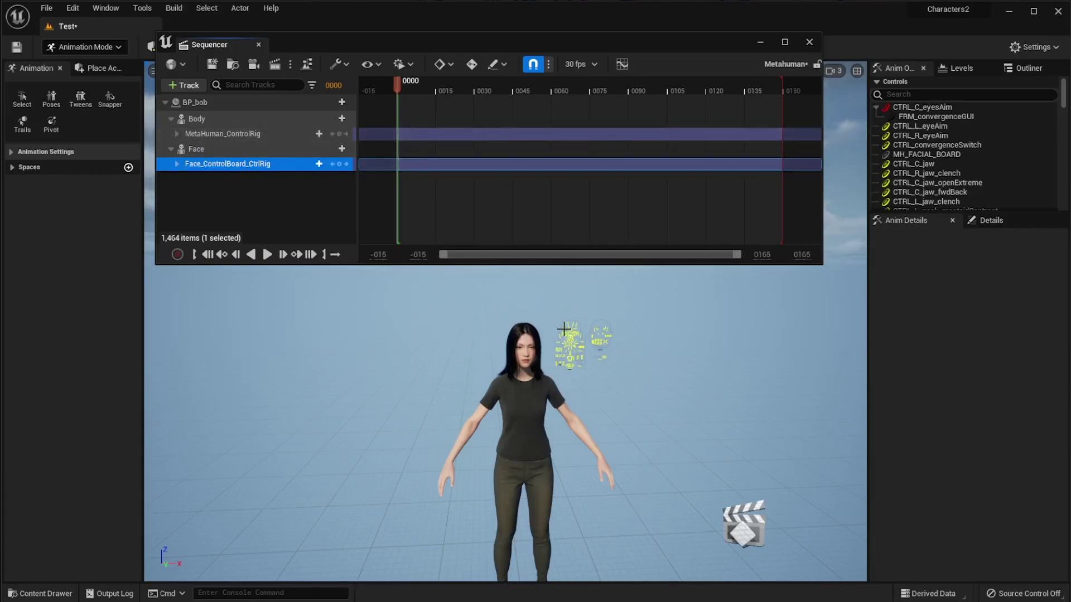
pyautogui.click(217, 131)
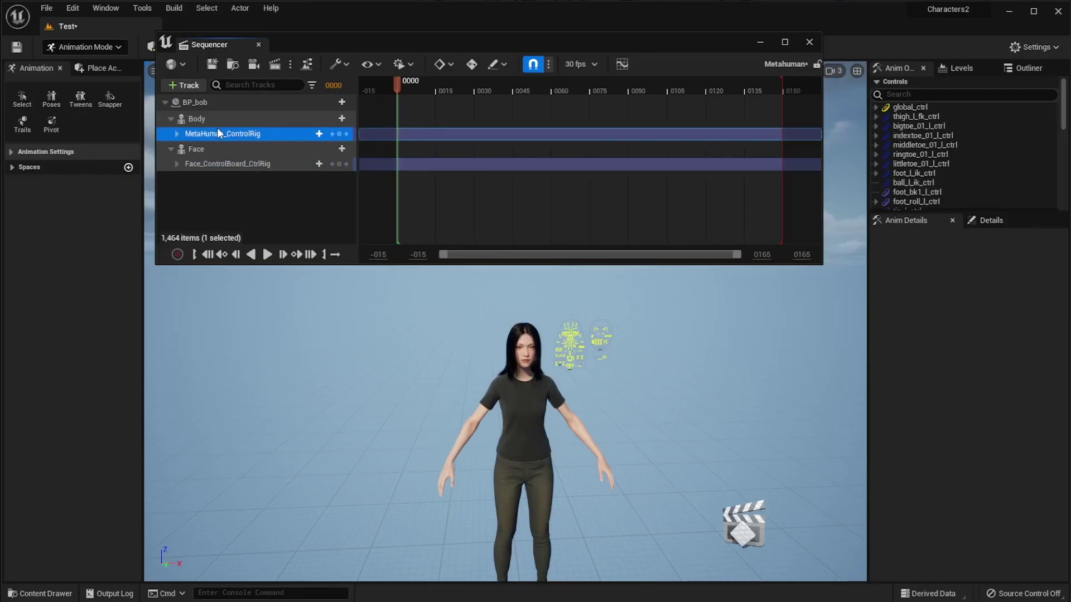
# Step: Select the Face_ControlBoard_CtrlRig track and examine the facial control board beside the character's head up close
pyautogui.click(218, 163)
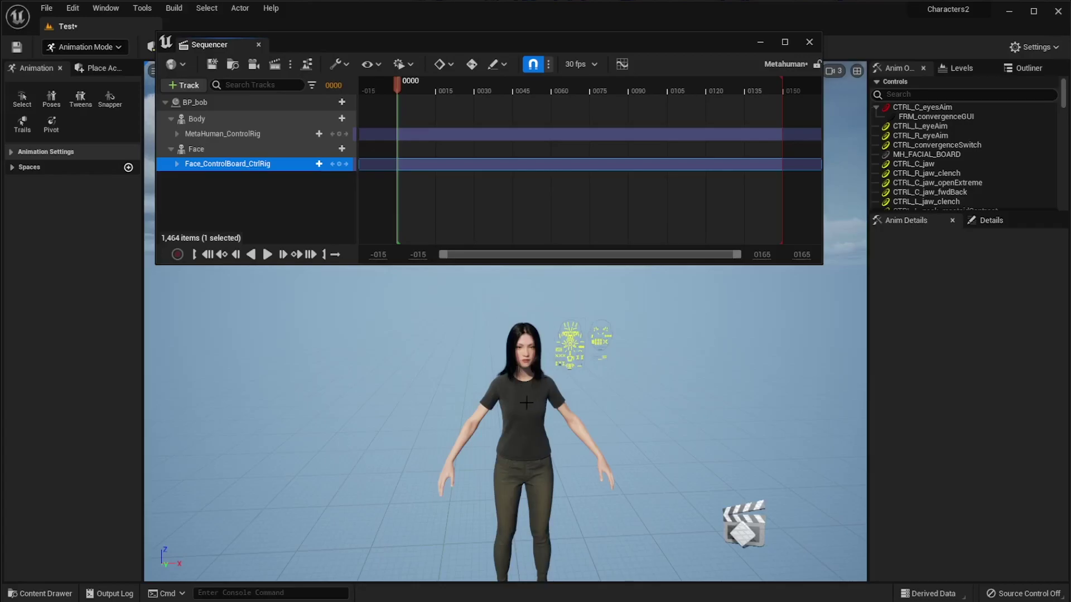
pyautogui.moveTo(524, 402); pyautogui.dragTo(446, 401, button='right')
pyautogui.press('w')
pyautogui.moveTo(447, 402); pyautogui.dragTo(661, 490, button='middle')
pyautogui.press('w')
pyautogui.moveTo(661, 491); pyautogui.dragTo(578, 443, button='right')
pyautogui.press('w')
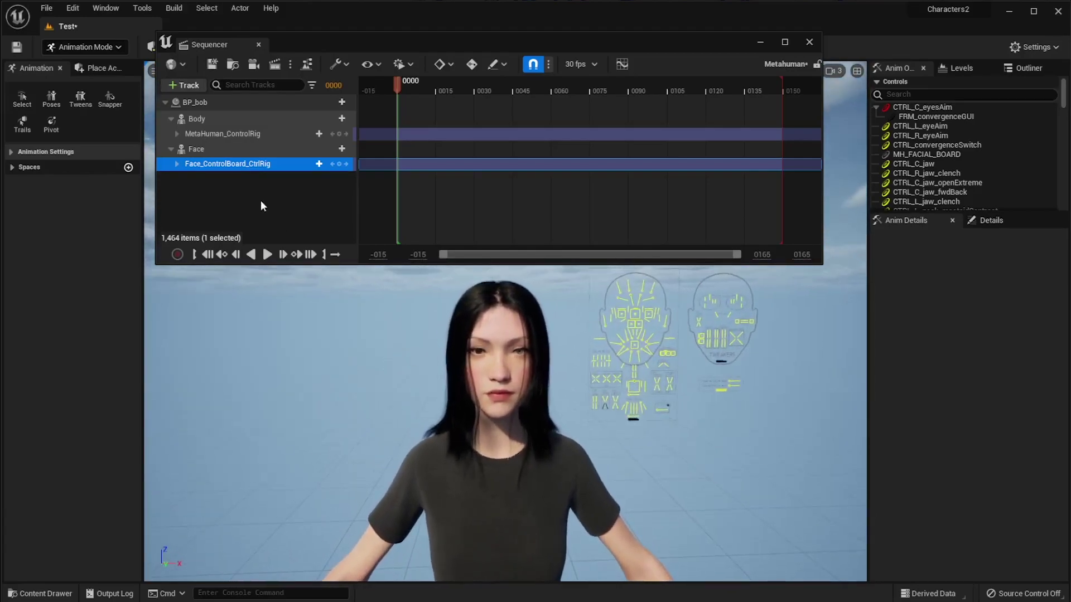
# Step: Select the MetaHuman_ControlRig track and try tilting the body_ctrl control back and forth about X
pyautogui.click(222, 133)
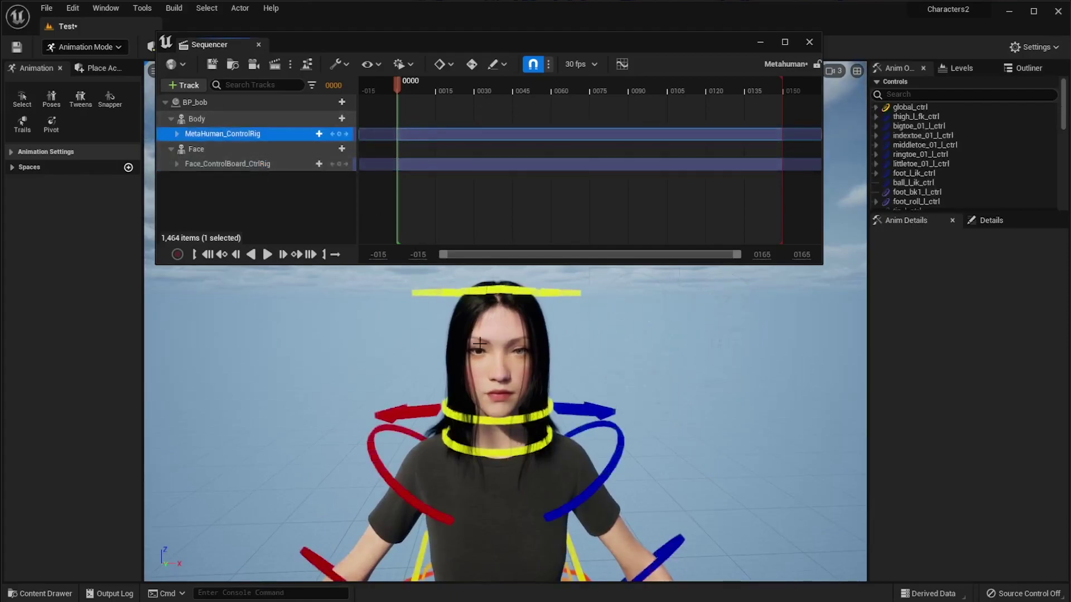
pyautogui.moveTo(479, 344); pyautogui.dragTo(484, 346, button='right')
pyautogui.press('s')
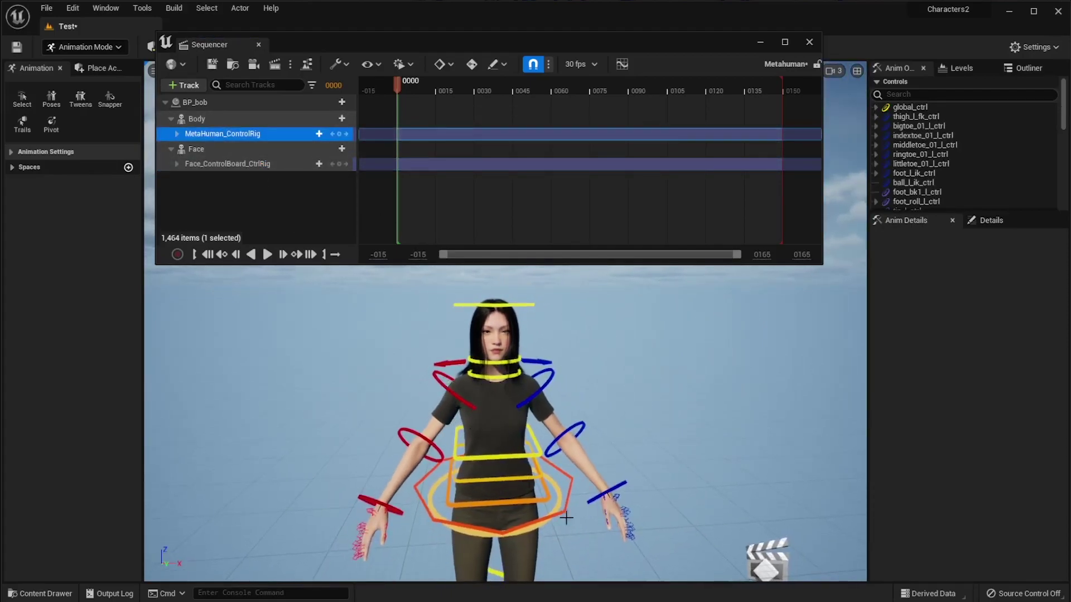
pyautogui.click(547, 505)
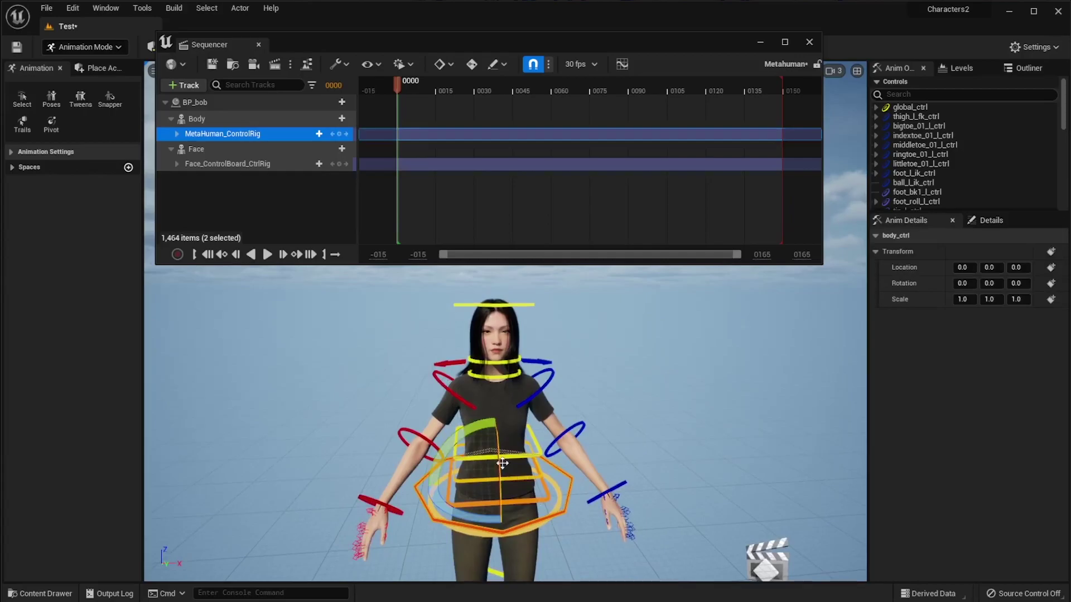
pyautogui.moveTo(491, 407); pyautogui.dragTo(491, 428)
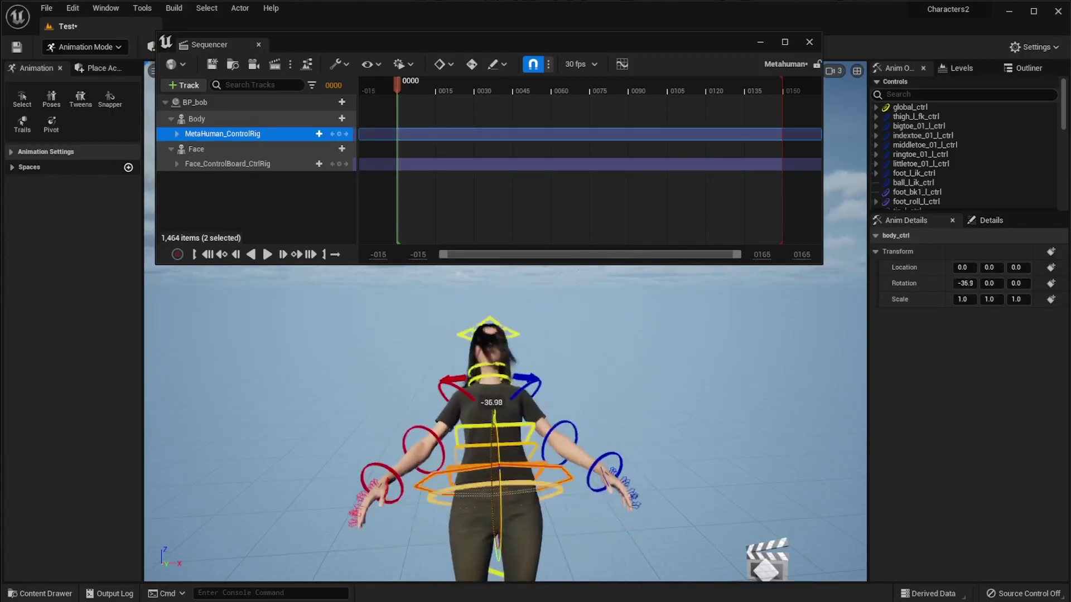
pyautogui.moveTo(502, 470); pyautogui.dragTo(497, 406)
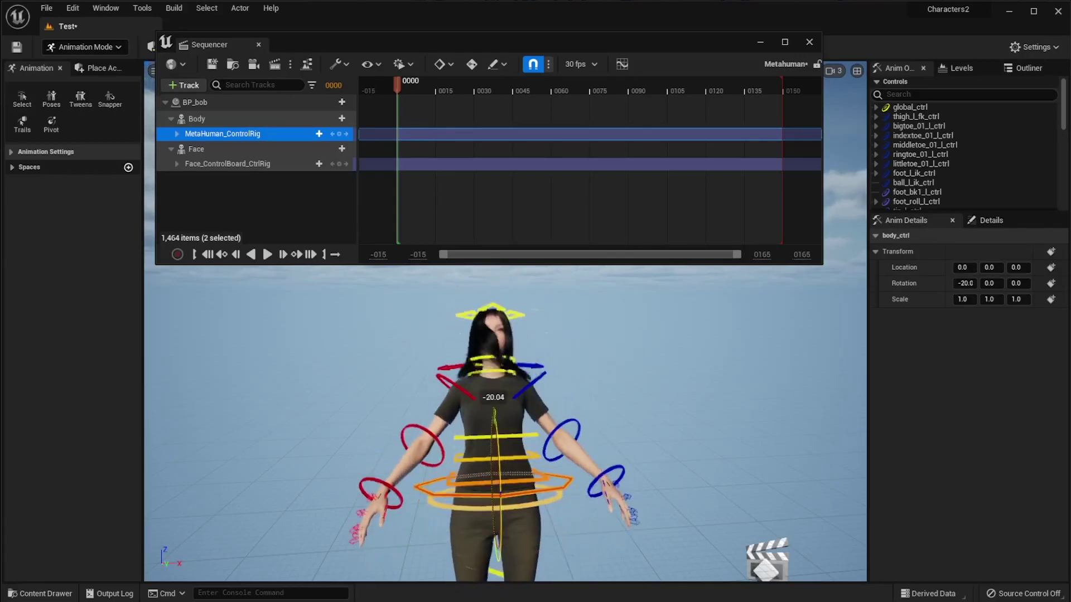
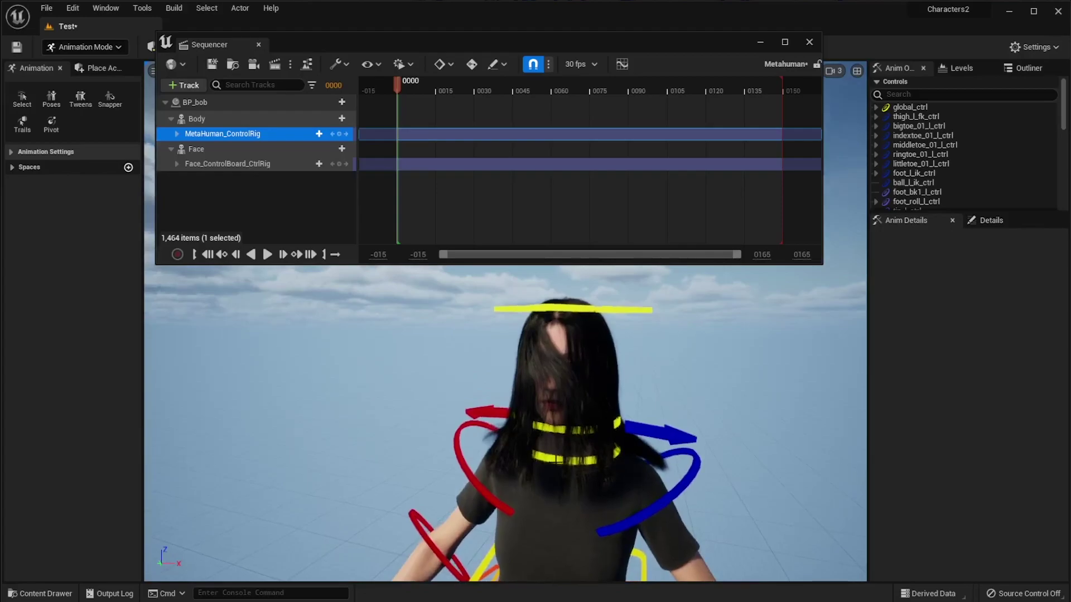
# Step: Tilt the head_ctrl control, undo that rotation, and rotate the head about X to about -13 degrees
pyautogui.click(557, 418)
pyautogui.moveTo(552, 471); pyautogui.dragTo(554, 426)
pyautogui.hotkey('ctrl', 'z')
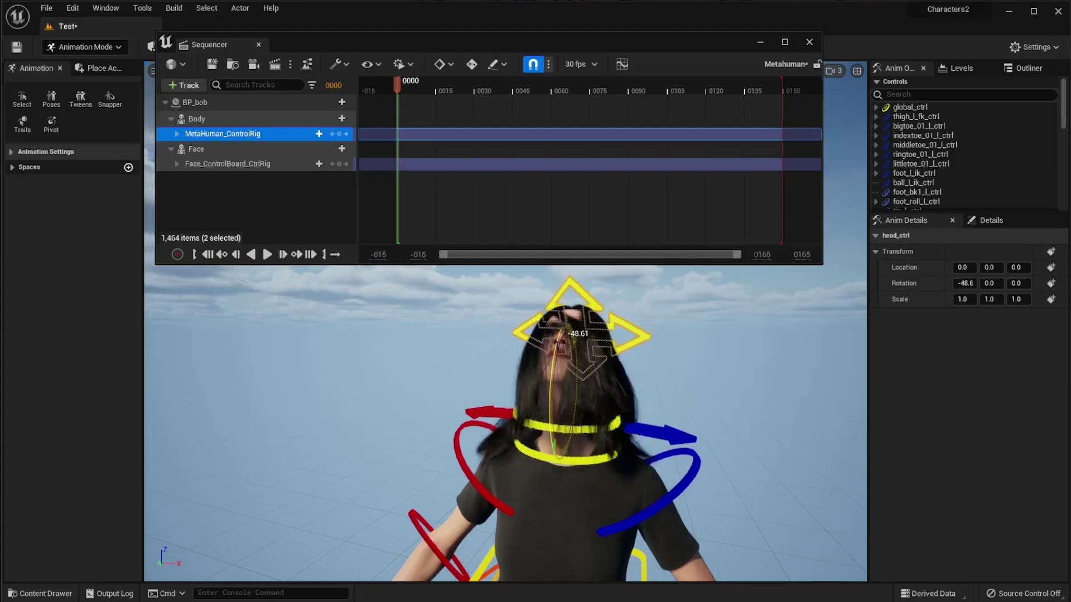
pyautogui.moveTo(559, 341); pyautogui.dragTo(554, 364)
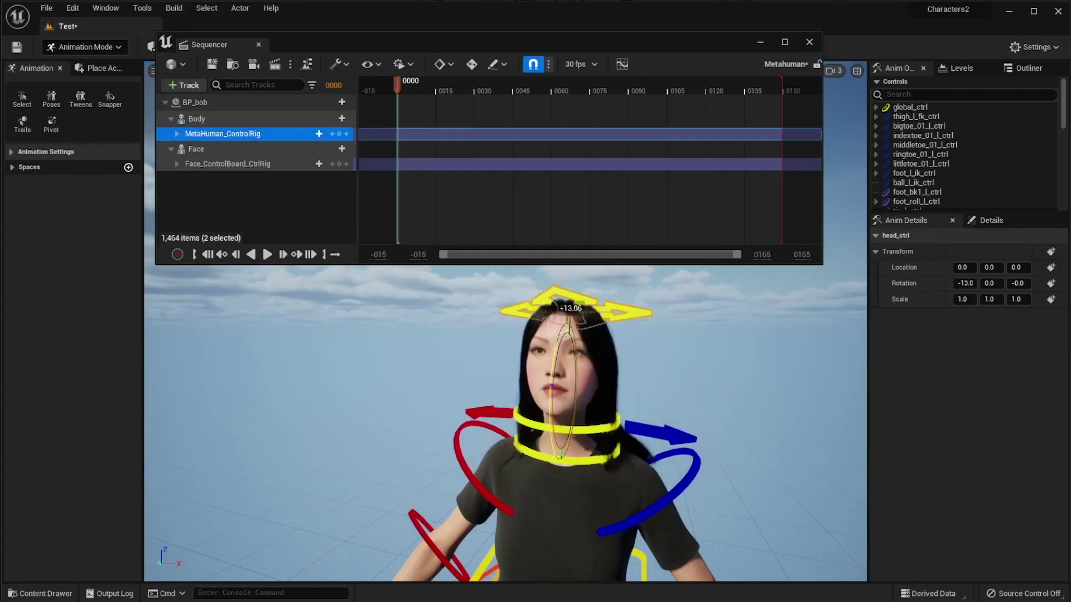
# Step: Select the Face_ControlBoard_CtrlRig track and shift the CTRL_C_eye control down to about 0.07, -0.36
pyautogui.moveTo(551, 385); pyautogui.dragTo(507, 364, button='right')
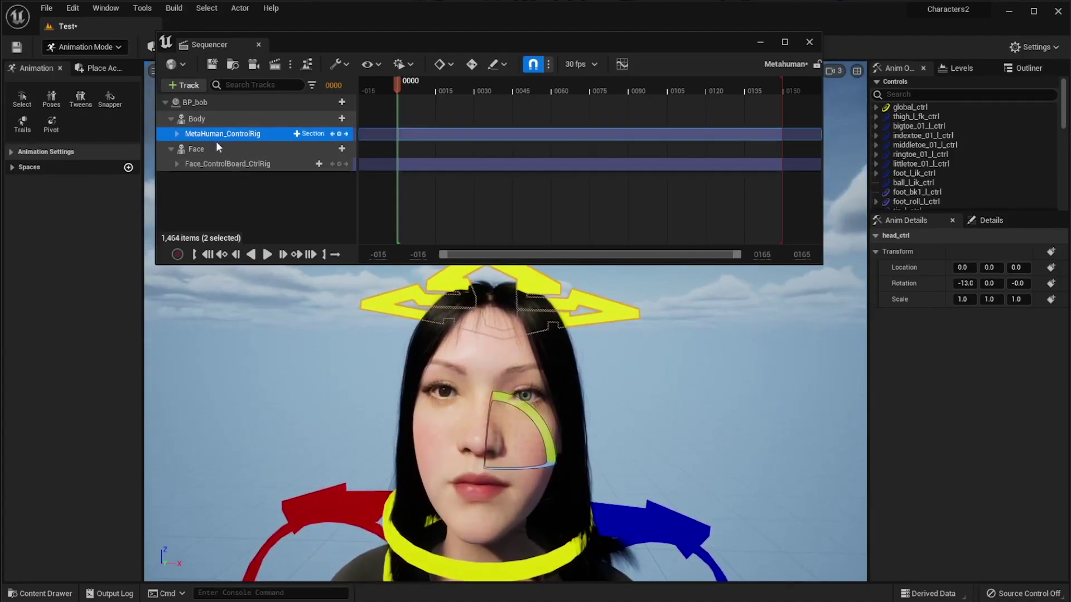
pyautogui.click(220, 163)
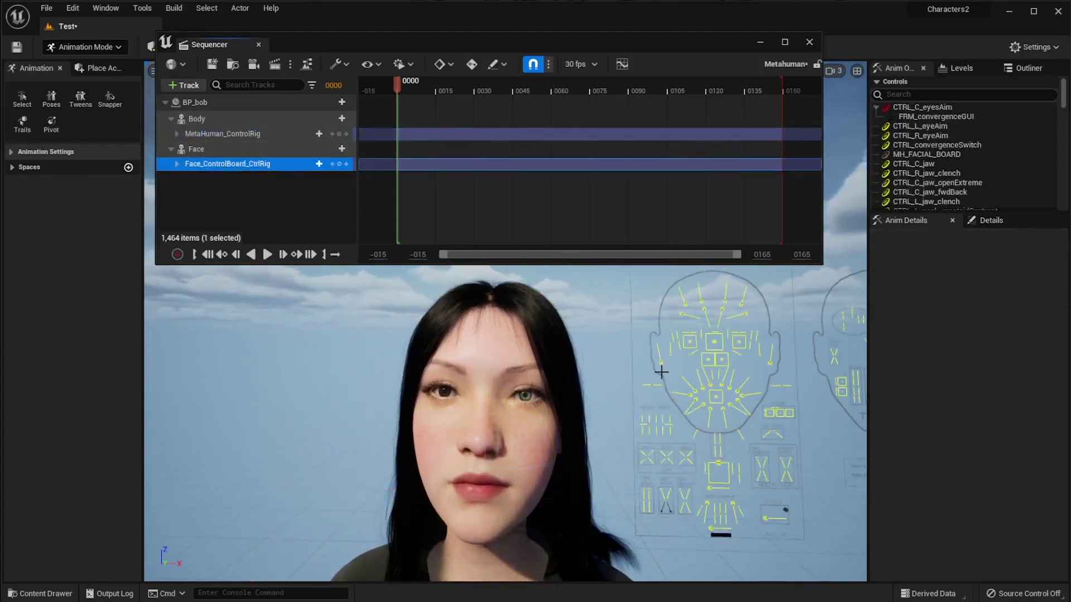
pyautogui.click(713, 342)
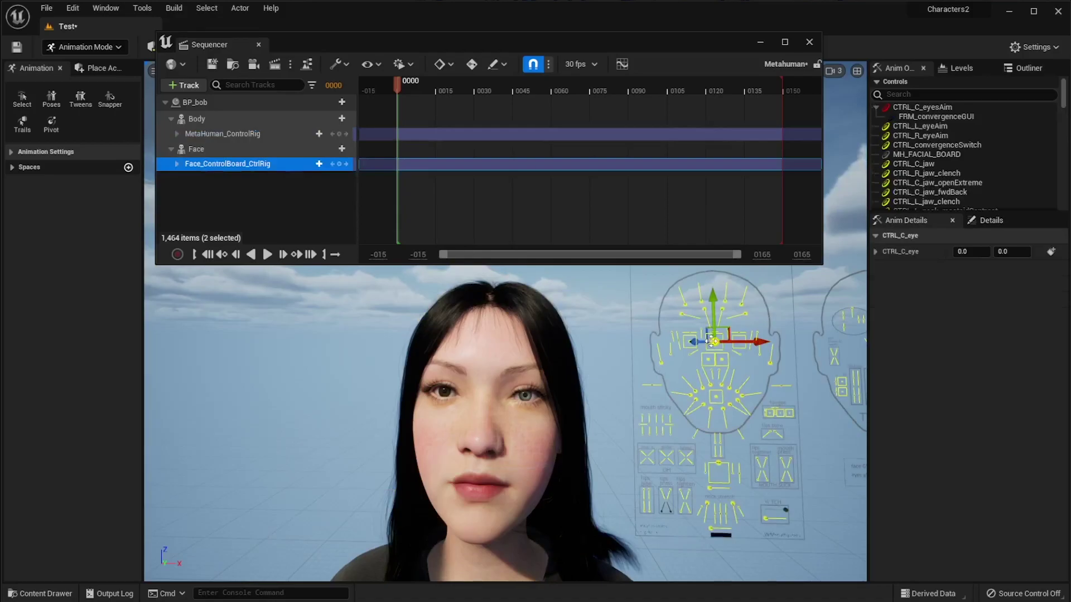
pyautogui.moveTo(709, 341)
pyautogui.mouseDown()
pyautogui.moveTo(725, 328)
pyautogui.moveTo(715, 345)
pyautogui.mouseUp()
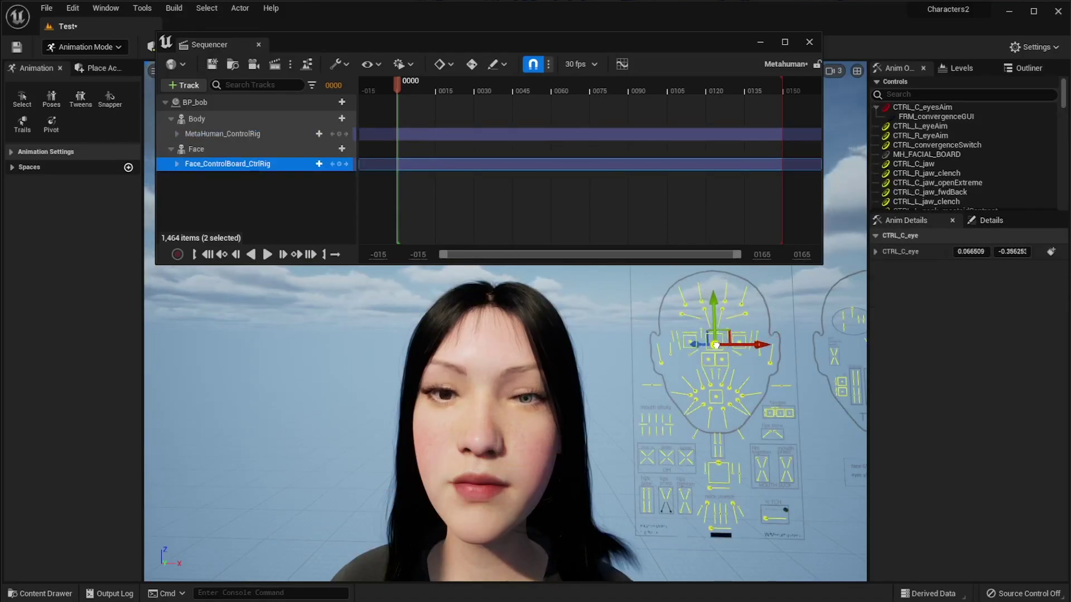
# Step: Raise CTRL_L_brow_raiseIn to about 0.96 and move CTRL_C_eye so the character looks upward and to the side
pyautogui.moveTo(738, 305); pyautogui.dragTo(717, 283)
pyautogui.click(713, 301)
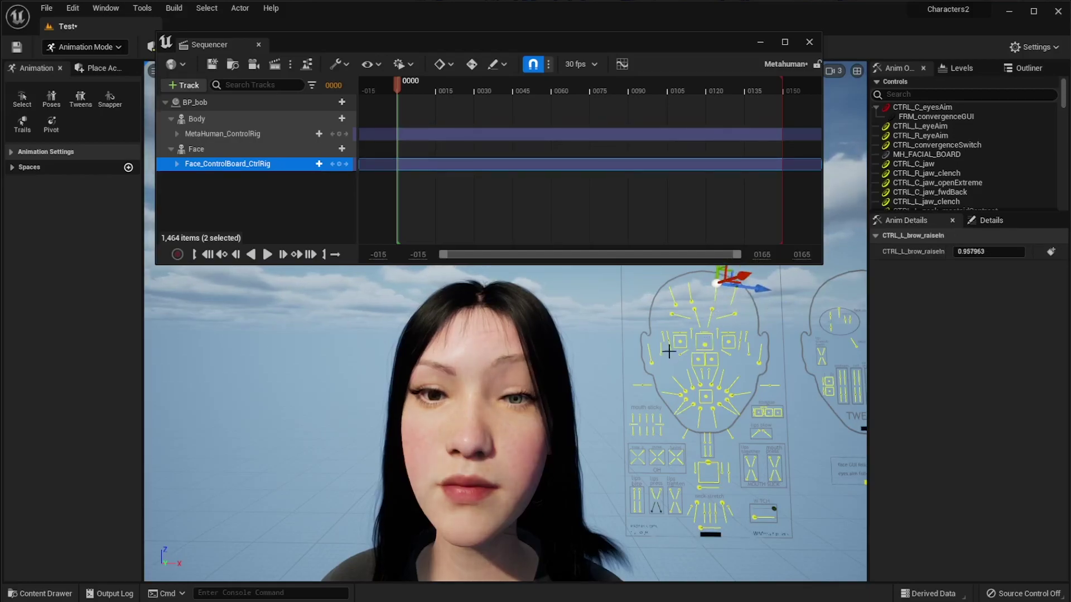
pyautogui.click(704, 344)
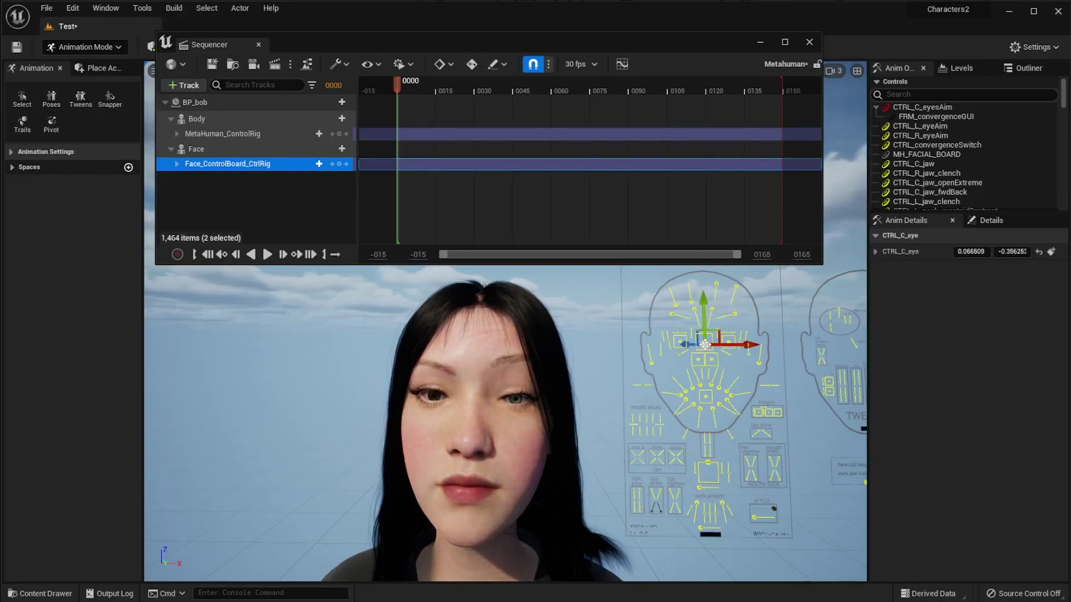
pyautogui.moveTo(704, 344); pyautogui.dragTo(697, 307)
# Step: Raise the CTRL_R_nose control to 0.0, 1.0 and set CTRL_R_brow_lateral to 1.0
pyautogui.click(697, 361)
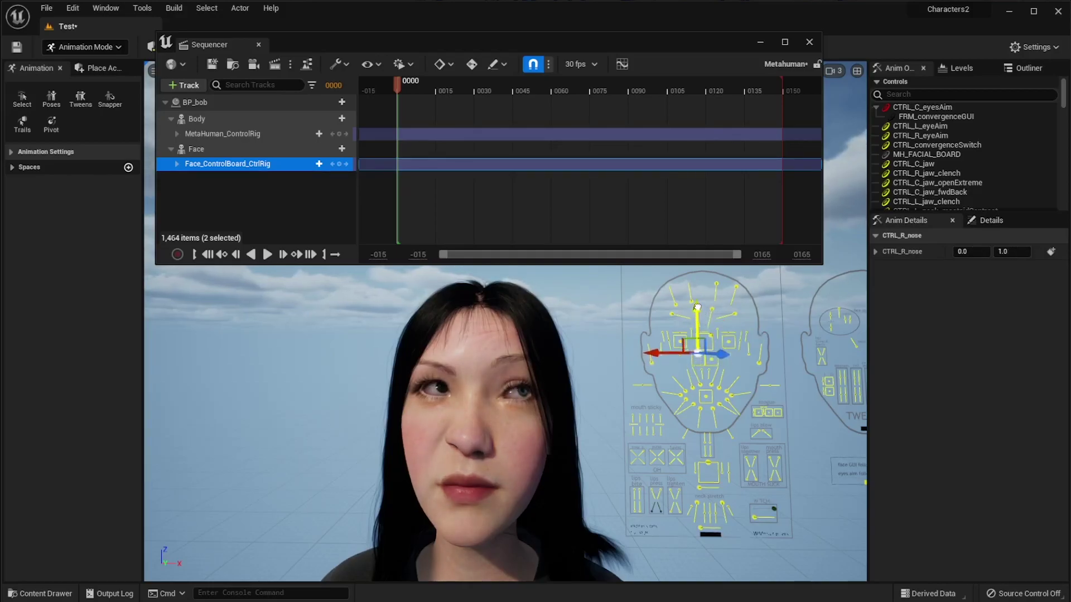
pyautogui.click(679, 321)
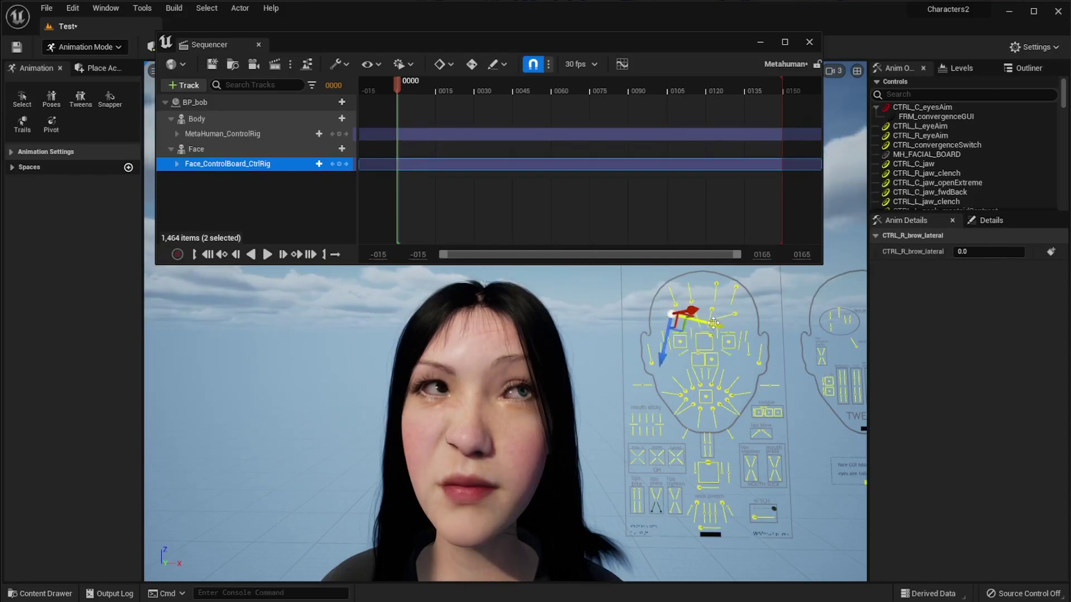
pyautogui.moveTo(713, 324); pyautogui.dragTo(759, 335)
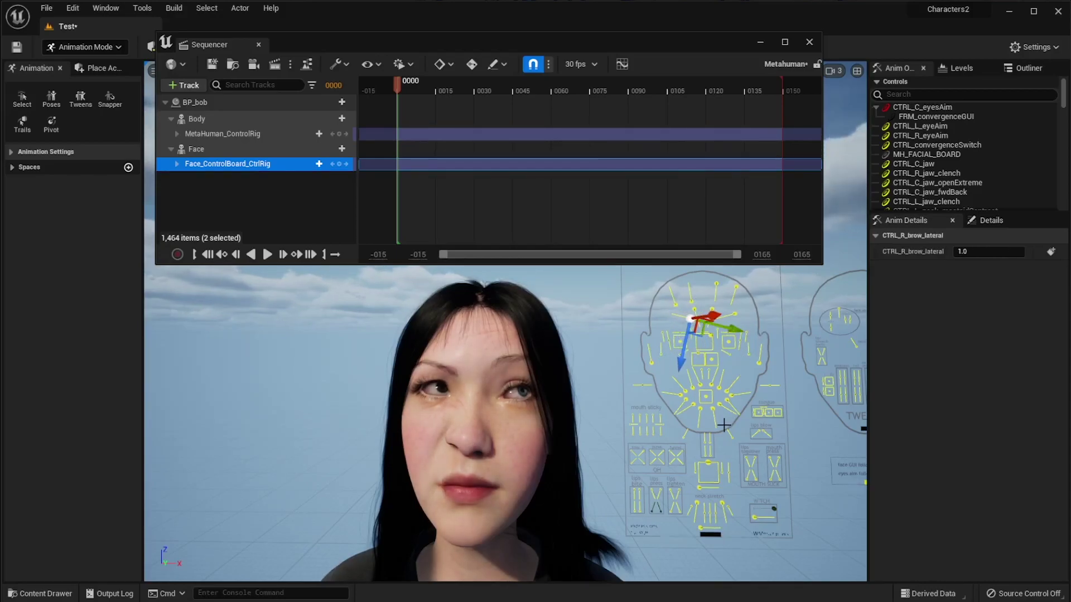
# Step: Adjust the CTRL_R_eye_cheekRaise control and raise CTRL_R_ear_up to about 0.32
pyautogui.click(661, 353)
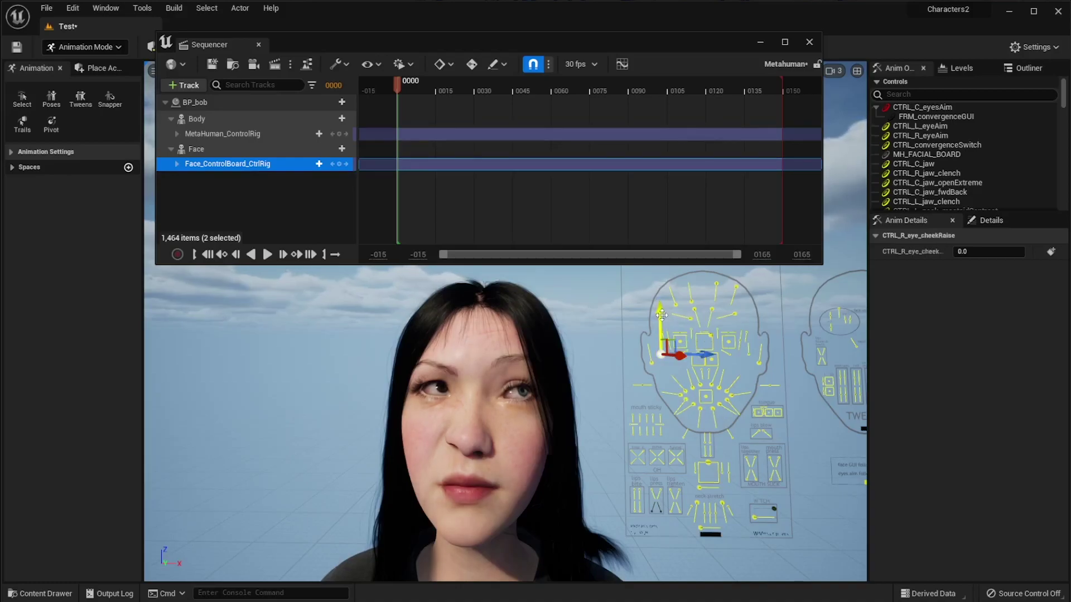
pyautogui.moveTo(661, 314); pyautogui.dragTo(637, 316)
pyautogui.click(651, 362)
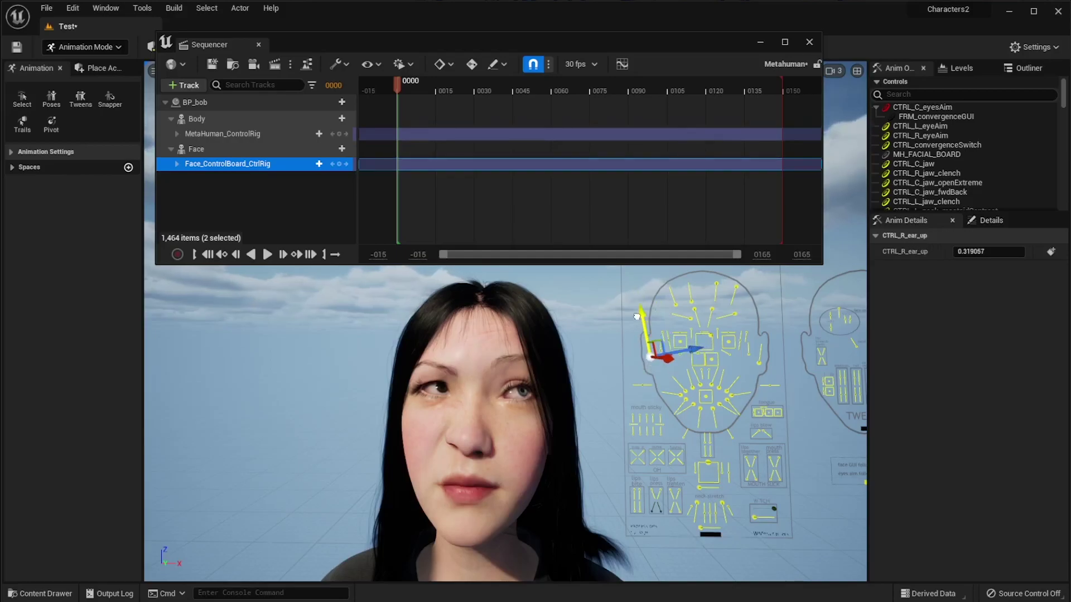
# Step: Pull CTRL_R_mouth_cornerPull to about 0.64 and move CTRL_C_mouth to about -0.08, 0.37
pyautogui.click(688, 390)
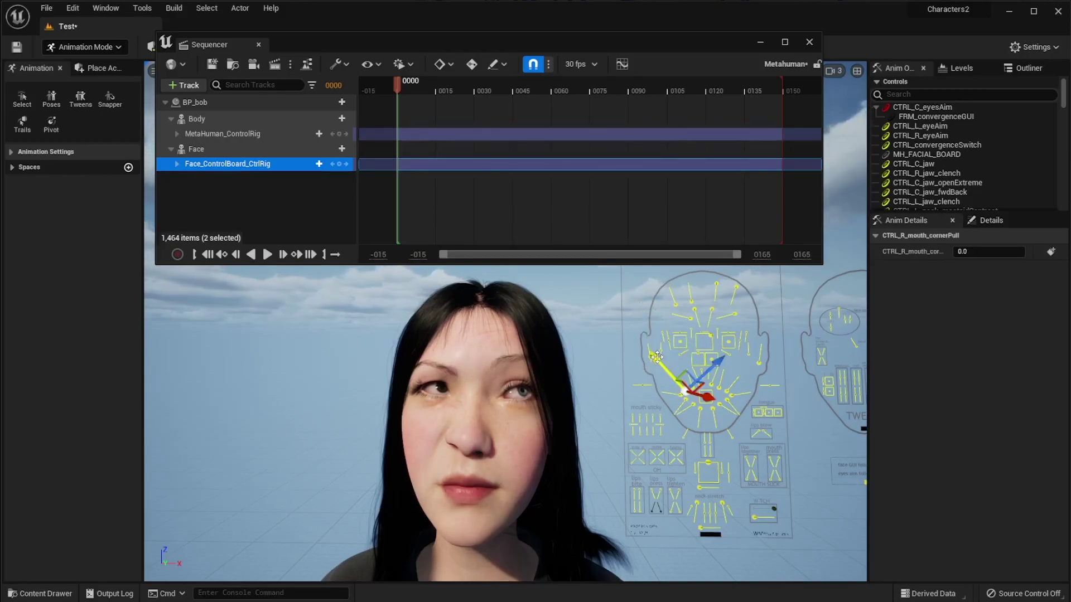
pyautogui.moveTo(678, 369); pyautogui.dragTo(644, 350)
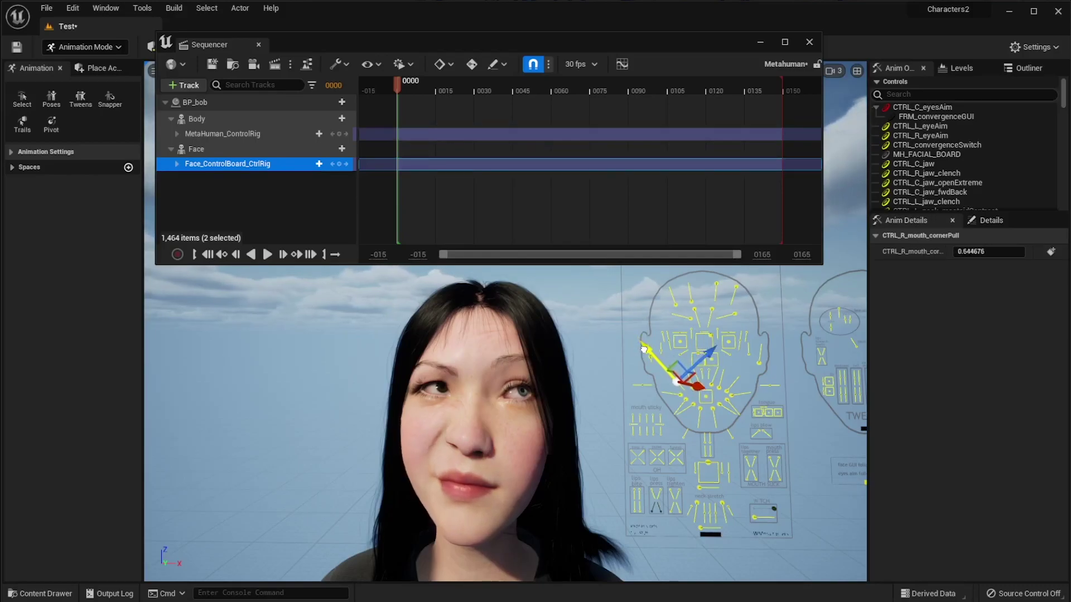
pyautogui.click(707, 397)
pyautogui.moveTo(706, 396)
pyautogui.mouseDown()
pyautogui.moveTo(694, 393)
pyautogui.moveTo(711, 405)
pyautogui.moveTo(702, 390)
pyautogui.moveTo(728, 387)
pyautogui.moveTo(706, 395)
pyautogui.mouseUp()
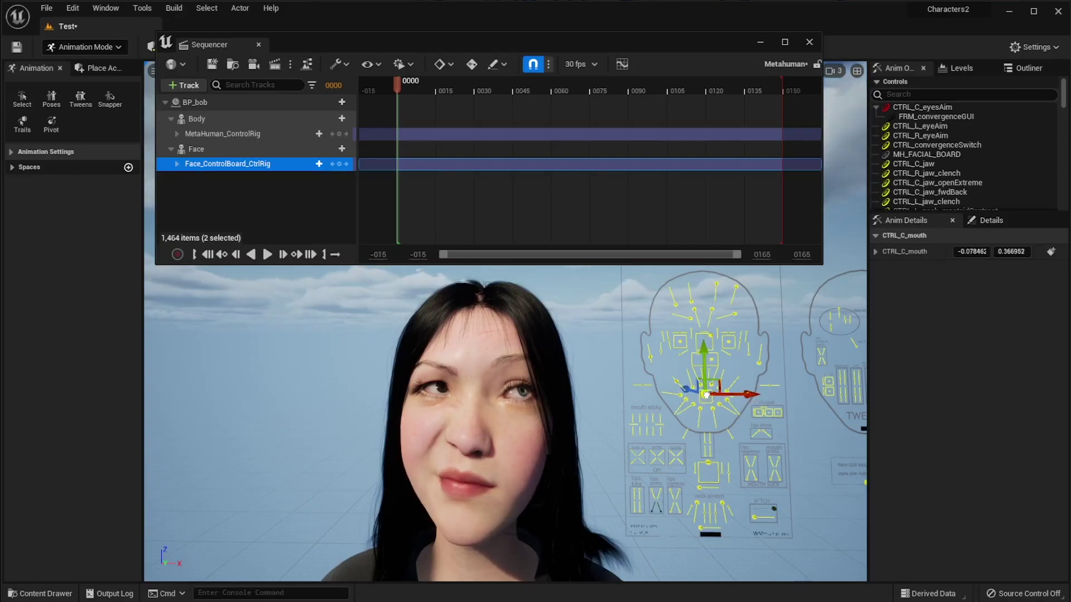
# Step: Set CTRL_R_mouth_lowerLipDepress to about 0.26 and raise the CTRL_L_jaw_ChinRaiseU control to about 0.12
pyautogui.click(698, 421)
pyautogui.moveTo(693, 452); pyautogui.dragTo(691, 458)
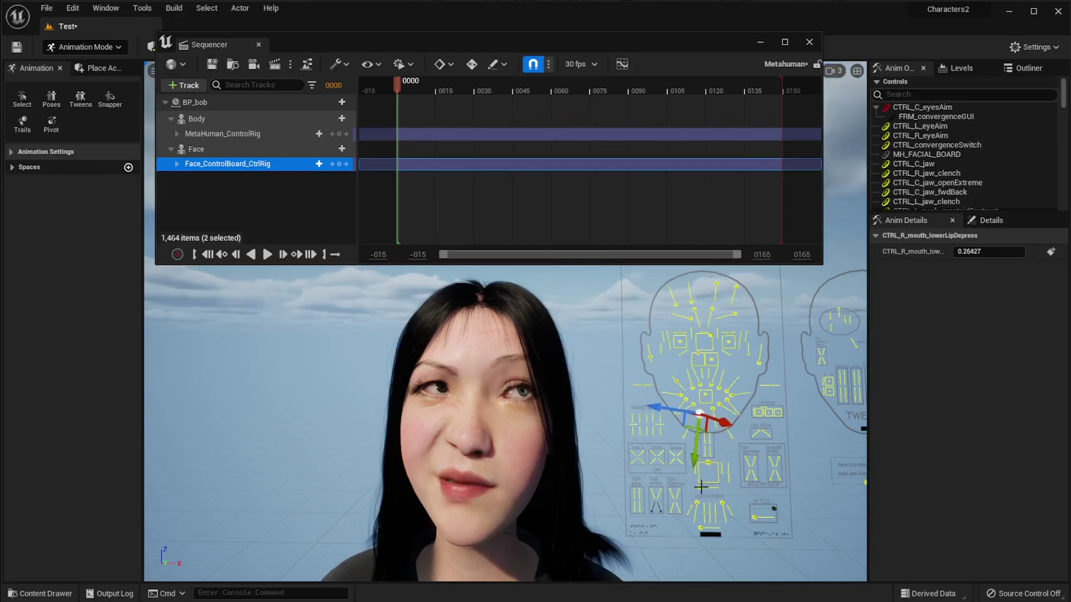
pyautogui.click(708, 442)
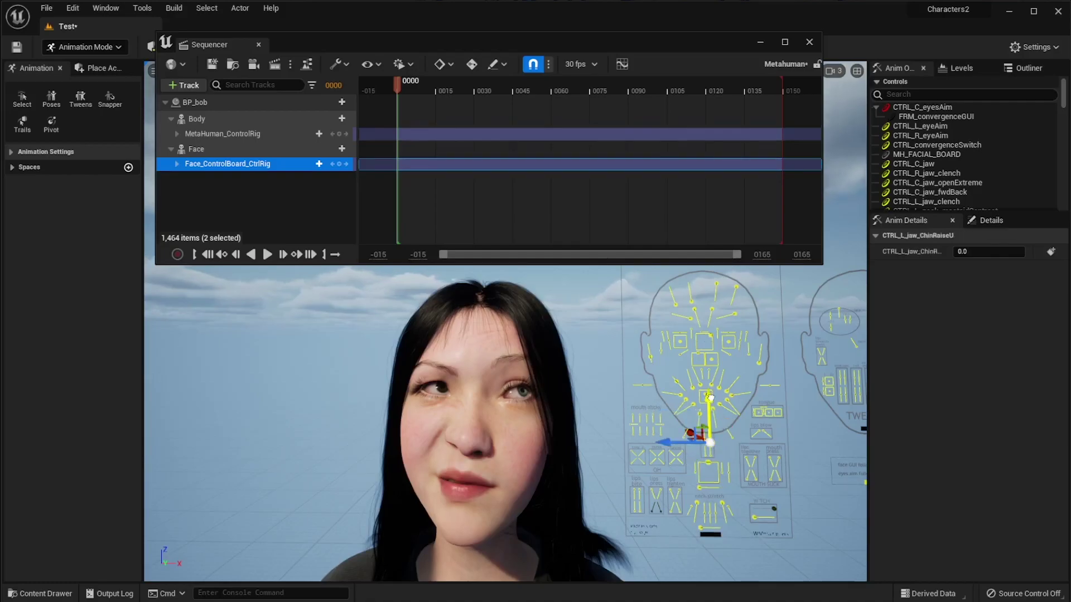
pyautogui.moveTo(710, 398)
pyautogui.mouseDown()
pyautogui.moveTo(709, 378)
pyautogui.moveTo(705, 395)
pyautogui.mouseUp()
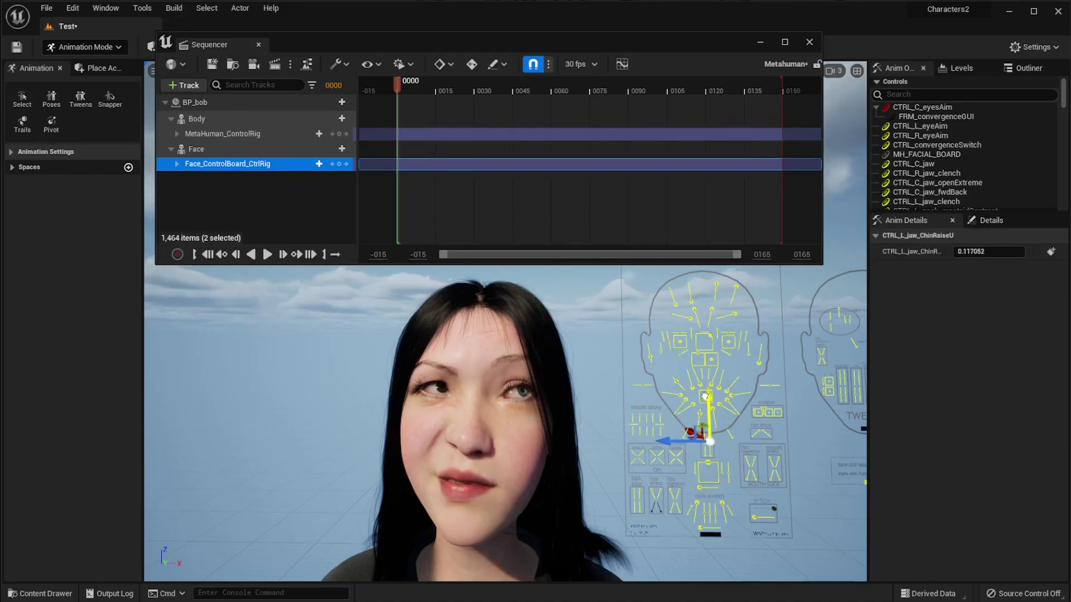
# Step: Try out the CTRL_L_mouth_lipSticky and CTRL_R_mouth_lipsBlow controls on the facial board
pyautogui.click(661, 424)
pyautogui.moveTo(622, 427); pyautogui.dragTo(749, 441)
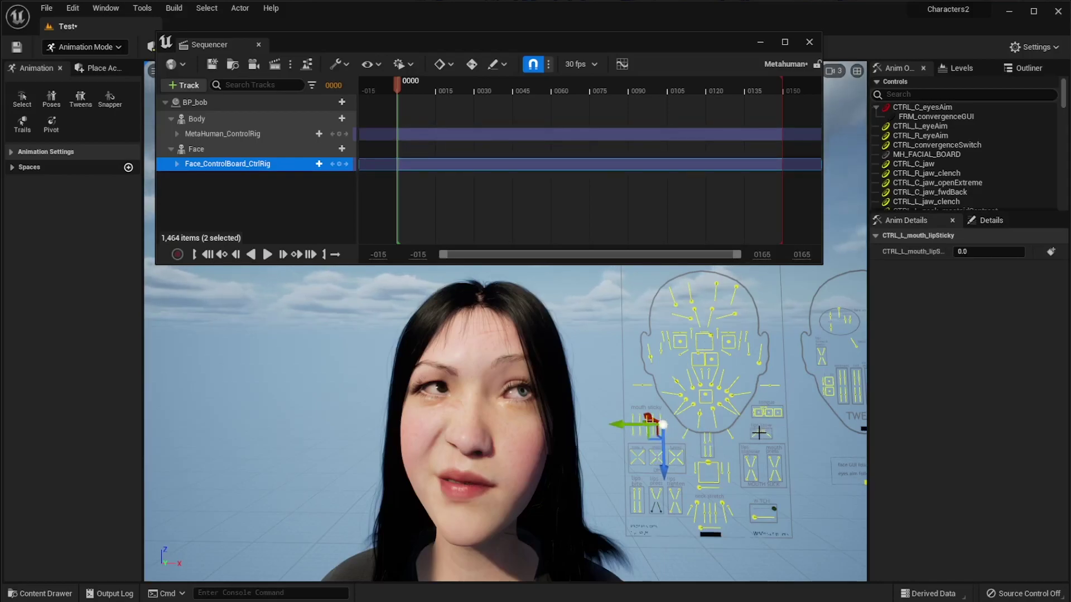
pyautogui.click(759, 432)
pyautogui.moveTo(721, 460); pyautogui.dragTo(745, 455)
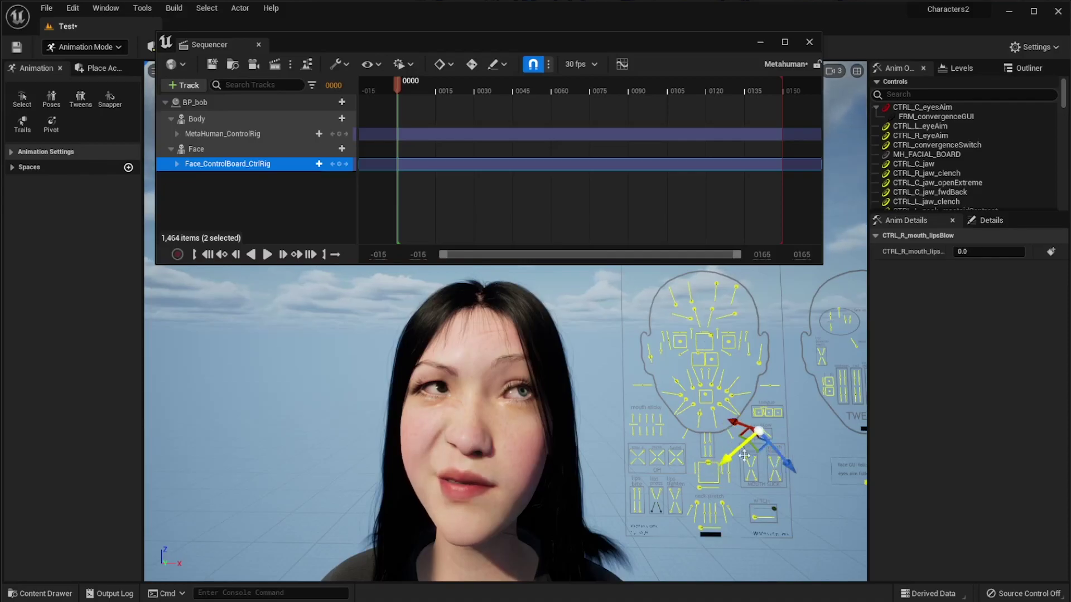
# Step: Set CTRL_lookAtSwitch to 1.0 and move the CTRL_C_eyesAim target to about 1.7, -0.04, 1.51
pyautogui.click(753, 516)
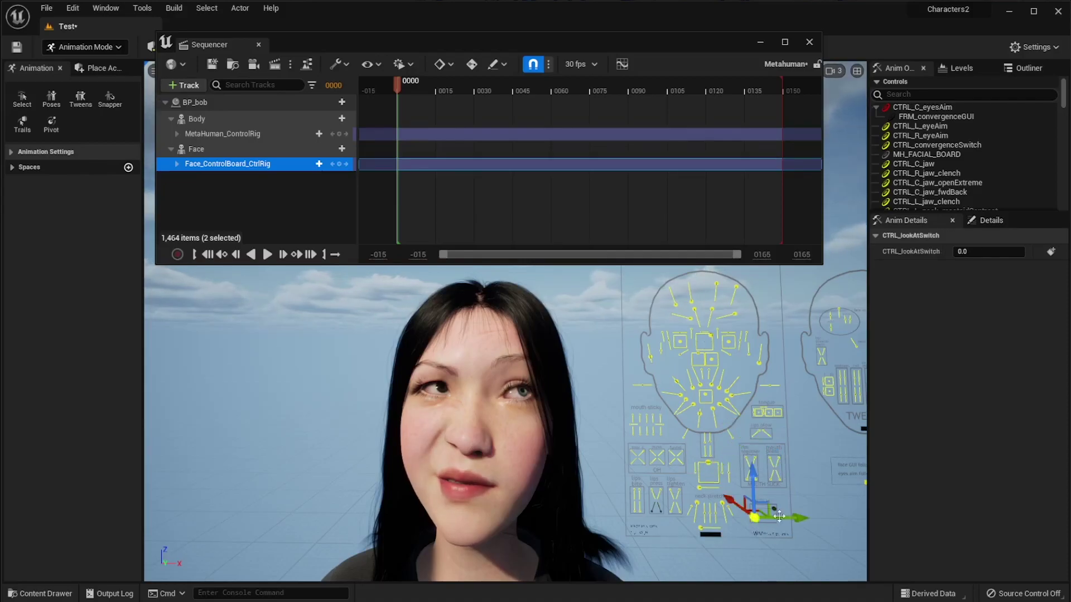
pyautogui.moveTo(753, 518); pyautogui.dragTo(852, 492)
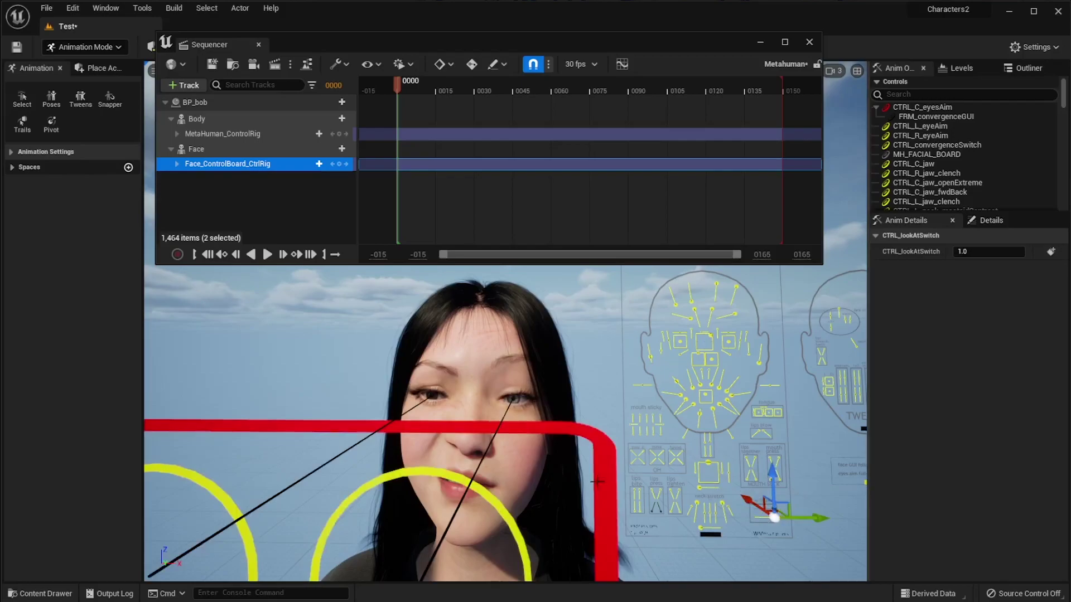
pyautogui.click(479, 430)
pyautogui.scroll(-5, 483, 428)
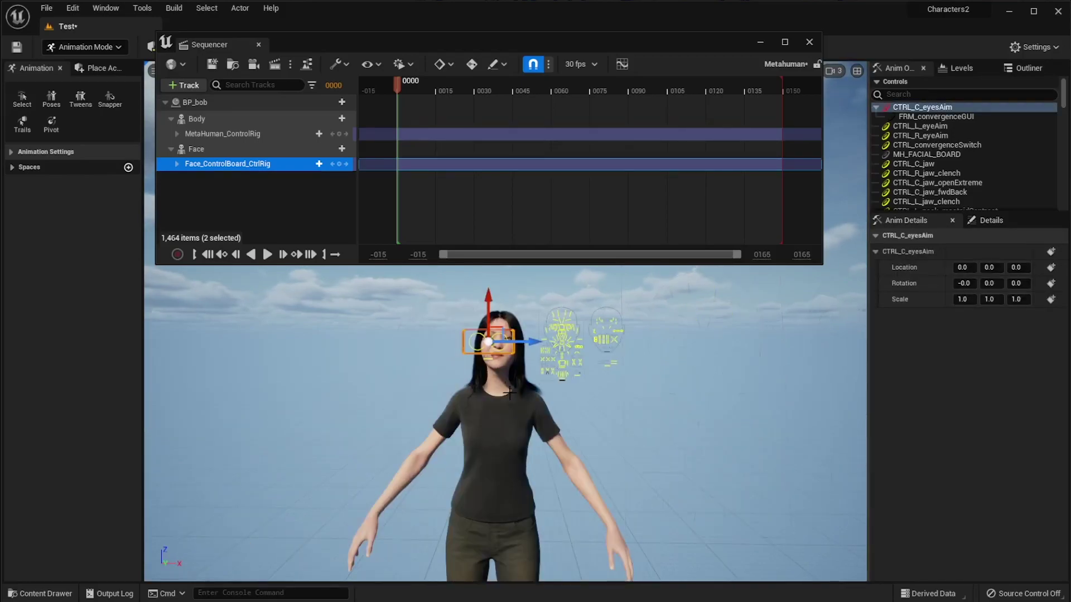
pyautogui.scroll(5, 509, 393)
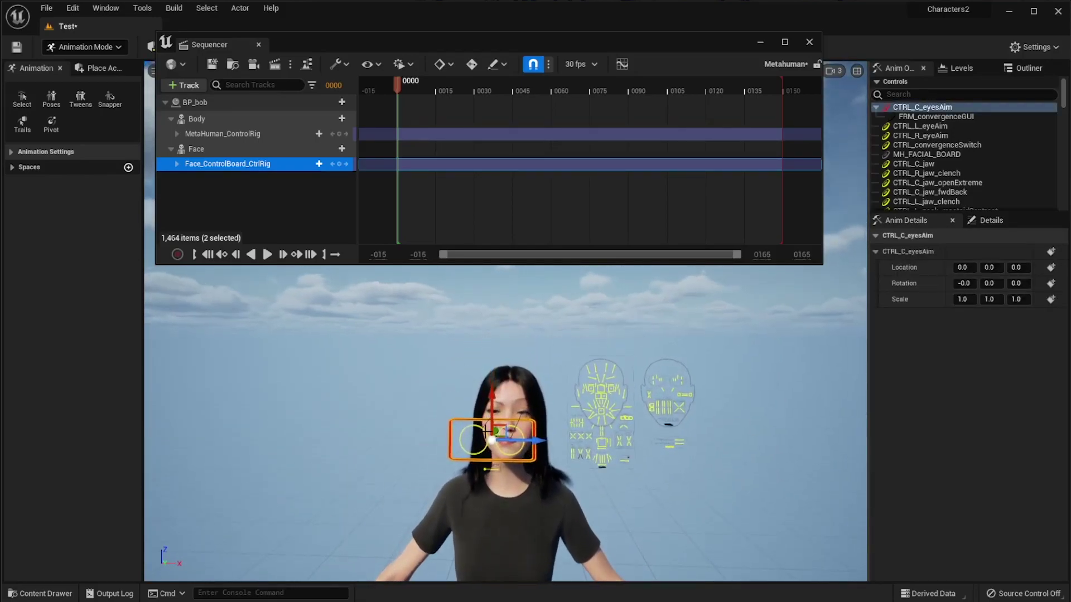
pyautogui.moveTo(488, 430)
pyautogui.mouseDown()
pyautogui.moveTo(558, 442)
pyautogui.moveTo(394, 432)
pyautogui.moveTo(457, 502)
pyautogui.moveTo(539, 428)
pyautogui.moveTo(480, 397)
pyautogui.moveTo(497, 438)
pyautogui.moveTo(505, 432)
pyautogui.mouseUp()
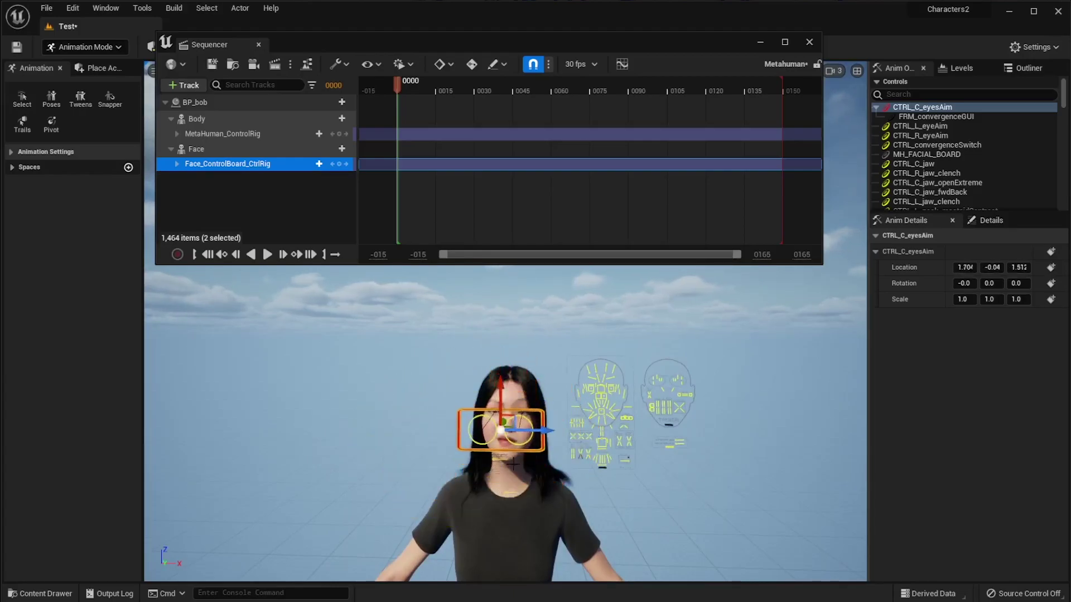
# Step: Try the CTRL_convergenceSwitch slider, shift the CTRL_L_eyeAim target sideways and undo that shift
pyautogui.scroll(3, 513, 465)
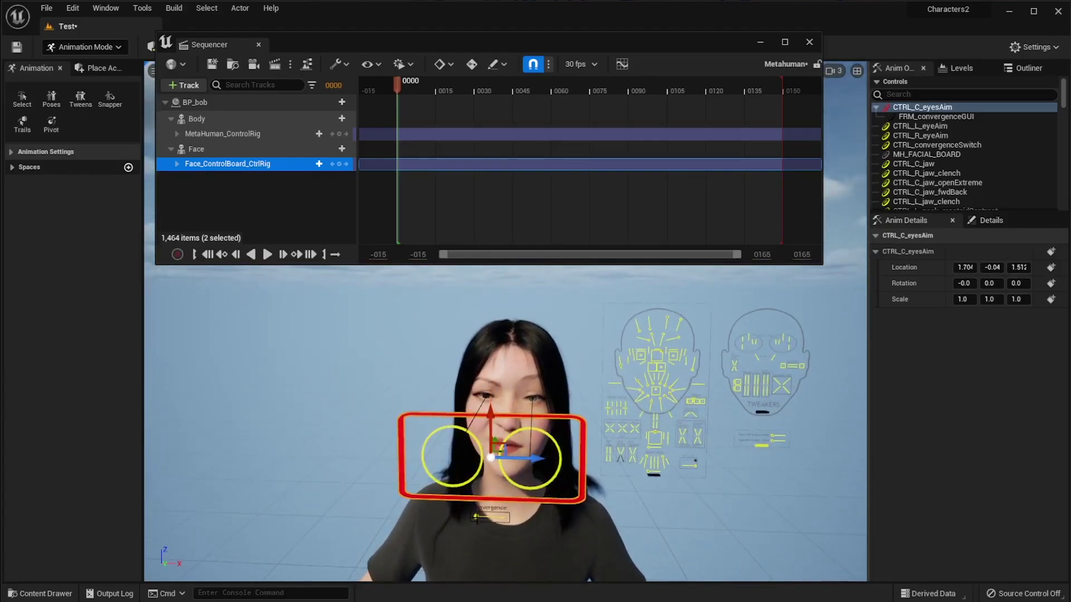
pyautogui.click(476, 517)
pyautogui.moveTo(517, 518)
pyautogui.mouseDown()
pyautogui.moveTo(555, 514)
pyautogui.moveTo(502, 515)
pyautogui.moveTo(569, 513)
pyautogui.moveTo(514, 510)
pyautogui.mouseUp()
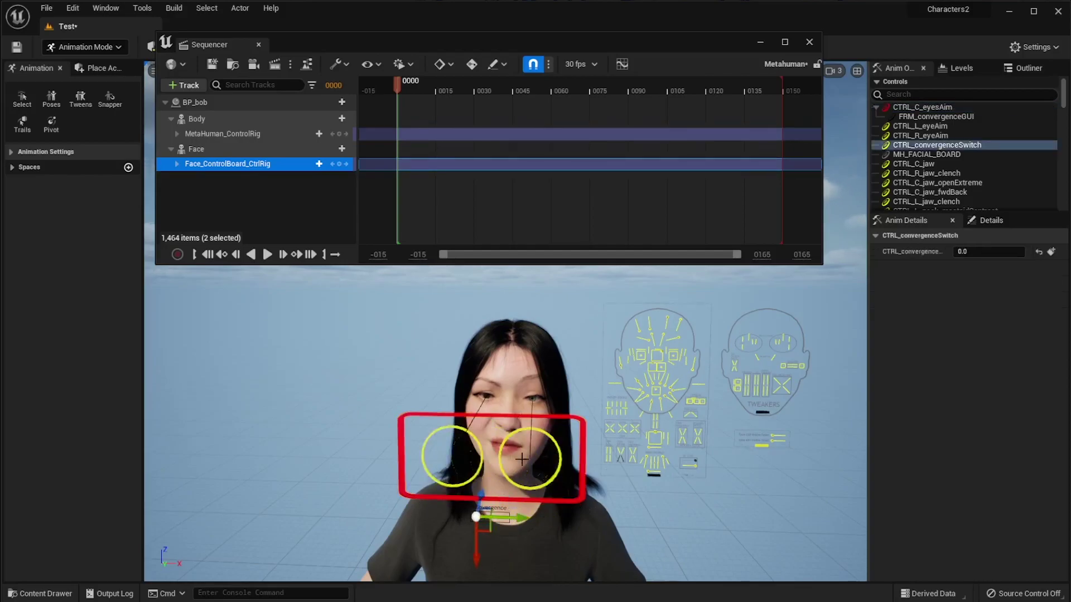
pyautogui.click(500, 459)
pyautogui.moveTo(537, 449); pyautogui.dragTo(575, 440)
pyautogui.hotkey('ctrl', 'z')
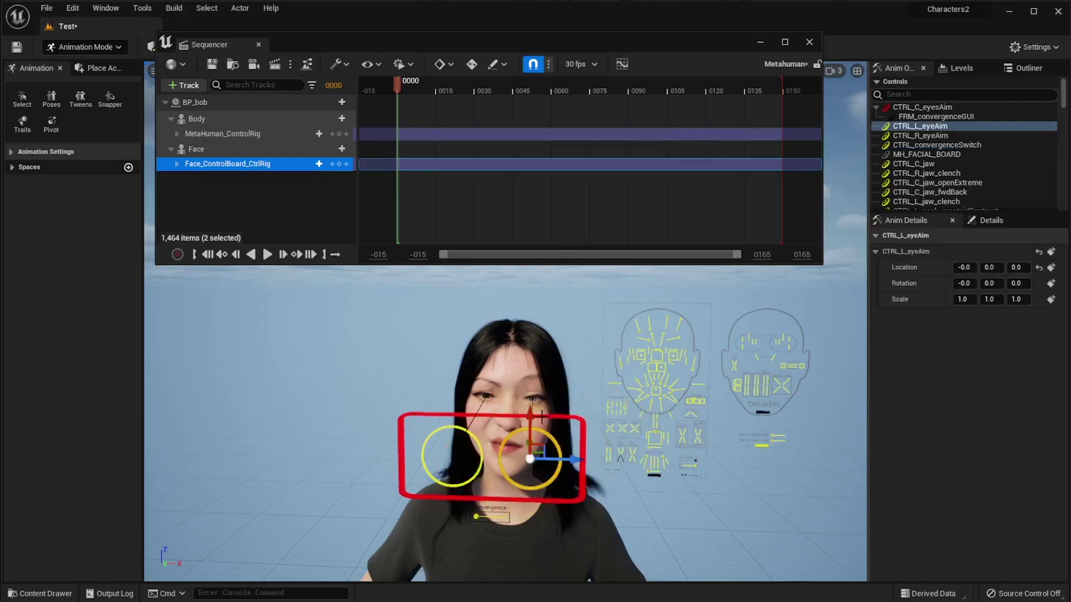
# Step: Set CTRL_lookAtSwitch back to 0.0 on the facial control board
pyautogui.scroll(5, 505, 424)
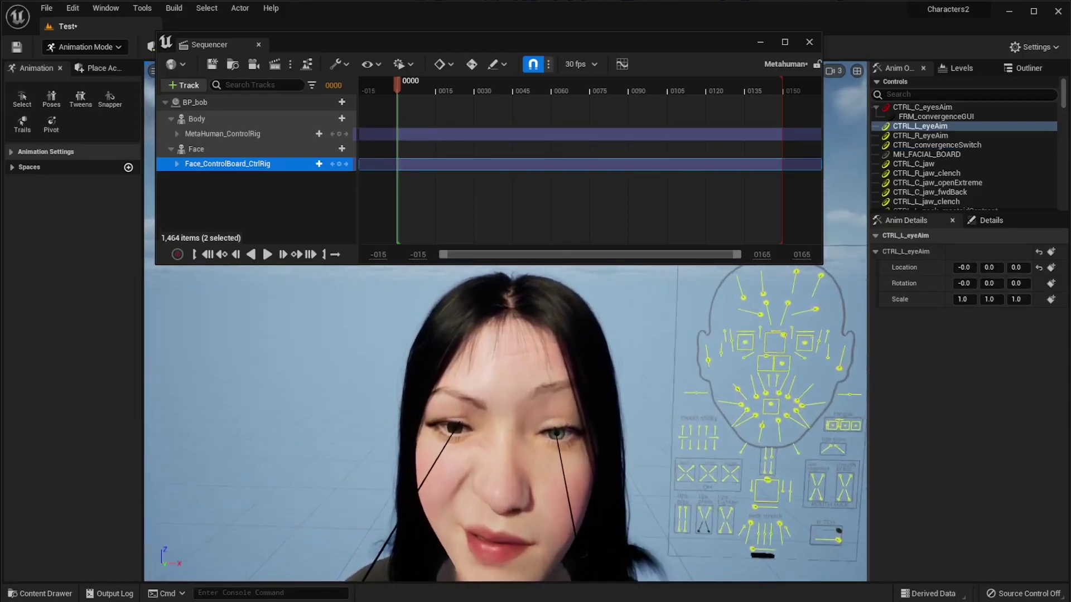
pyautogui.click(841, 541)
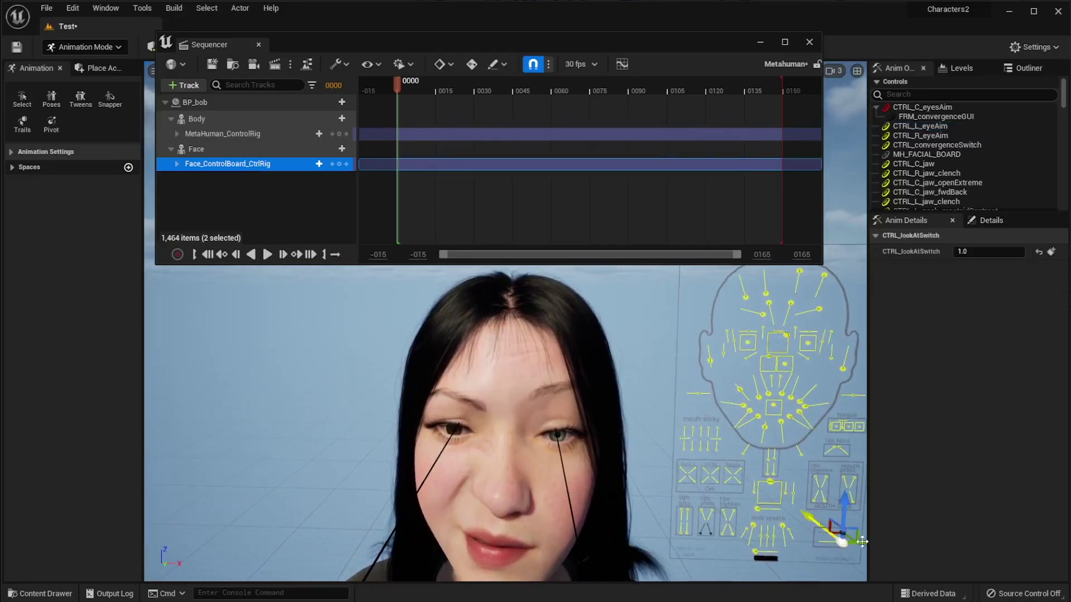
pyautogui.moveTo(861, 542); pyautogui.dragTo(756, 542)
pyautogui.keyDown('alt'); pyautogui.moveTo(570, 496); pyautogui.dragTo(541, 455); pyautogui.keyUp('alt')
pyautogui.moveTo(850, 550); pyautogui.dragTo(787, 553, button='right')
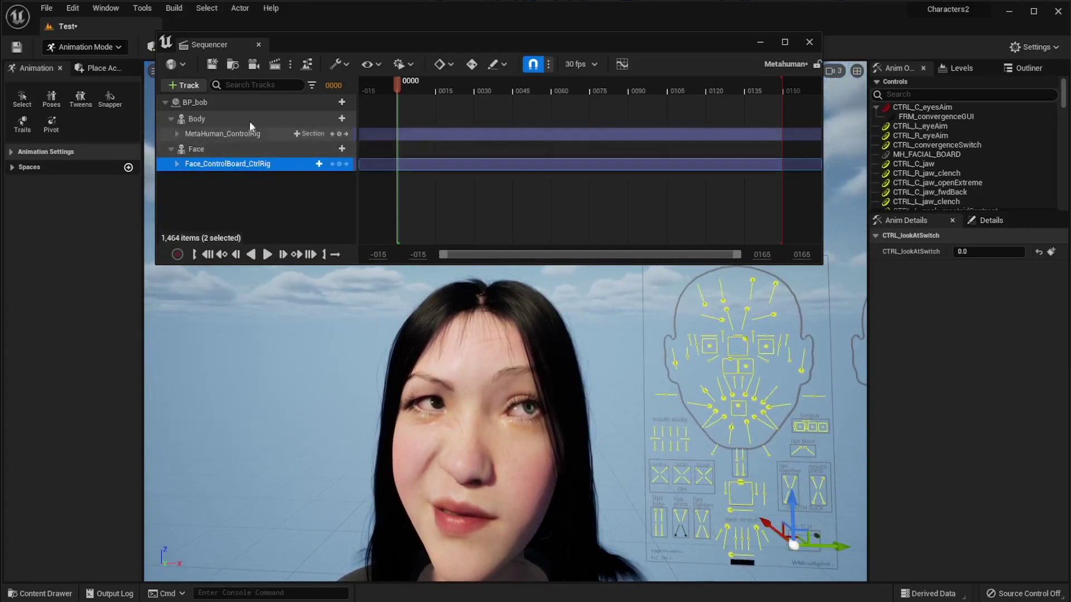
# Step: Add a keyframe for the whole Face_ControlBoard_CtrlRig track at frame 0
pyautogui.click(176, 164)
pyautogui.click(177, 164)
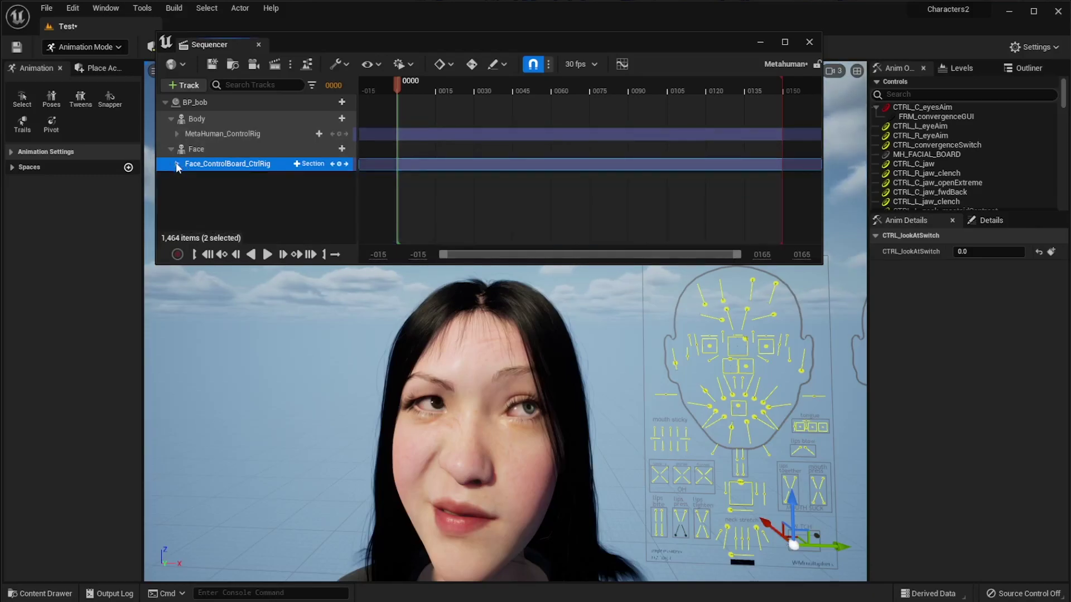
pyautogui.click(340, 165)
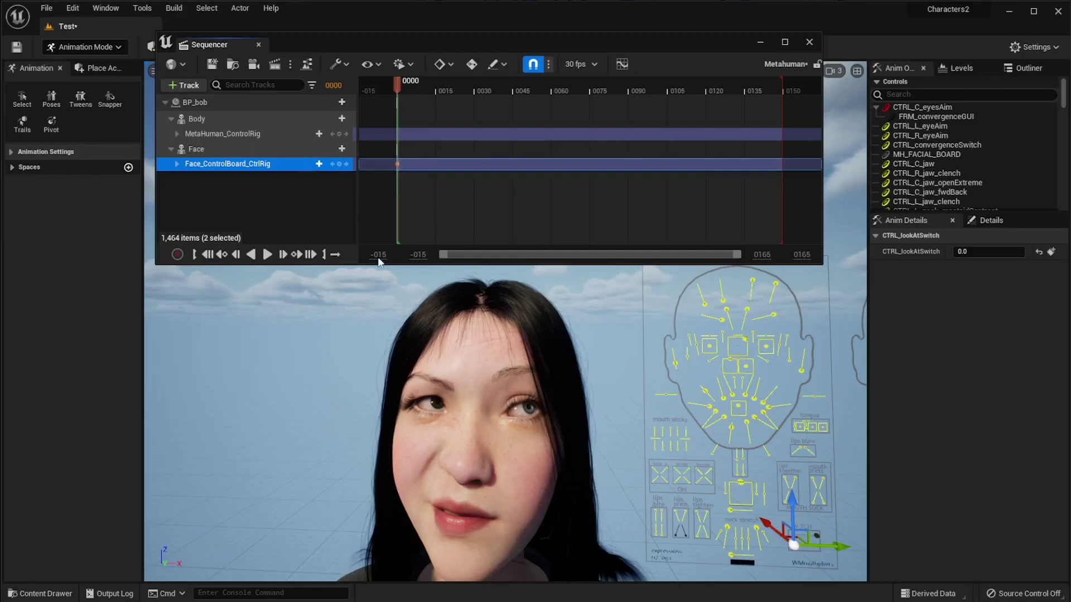
# Step: Expand the Face_ControlBoard_CtrlRig track and look through its keyed controls, selecting CTRL_convergenceSwitch, CTRL_C_jaw and CTRL_C_jaw_openExtreme
pyautogui.click(177, 163)
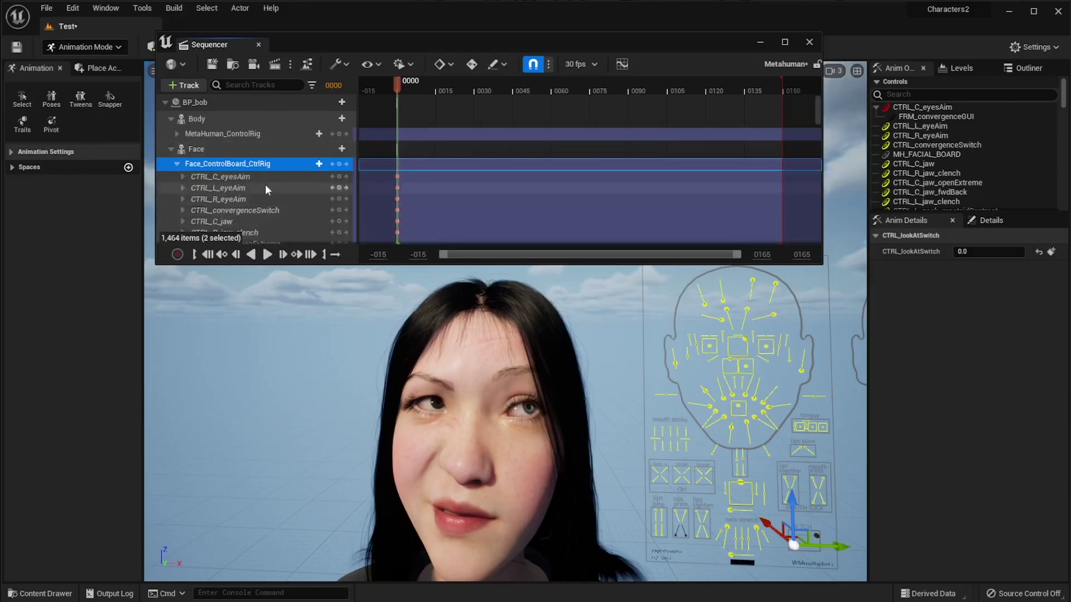
pyautogui.scroll(-1, 266, 186)
pyautogui.click(232, 191)
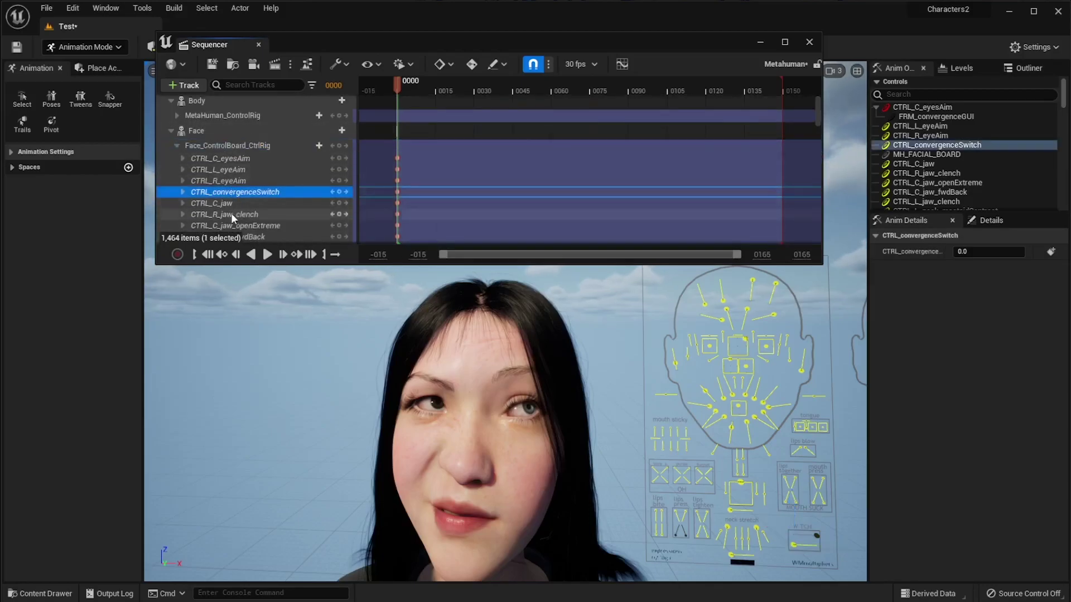
pyautogui.click(232, 203)
pyautogui.scroll(-1, 275, 196)
pyautogui.click(246, 206)
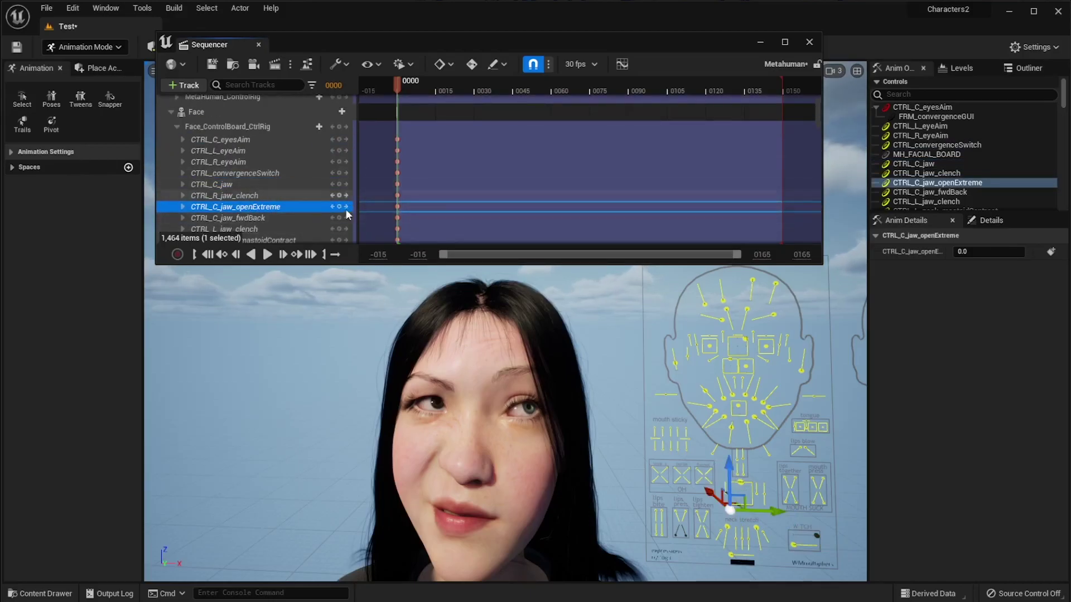
# Step: Collapse the control rows of the Face_ControlBoard_CtrlRig track and move the playhead to frame 9
pyautogui.scroll(3, 287, 216)
pyautogui.click(170, 149)
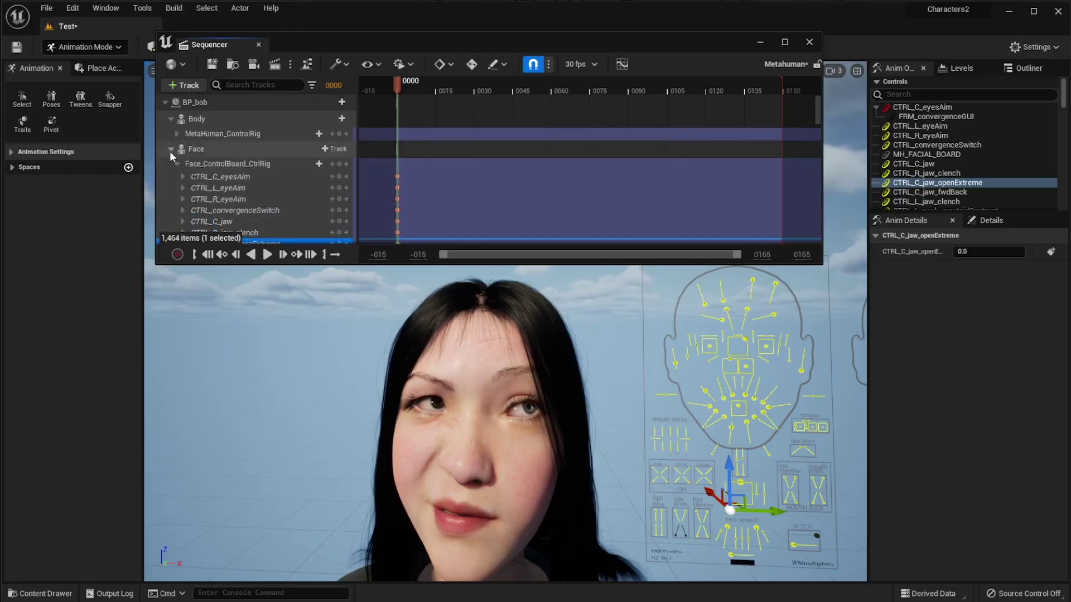
pyautogui.click(427, 86)
pyautogui.moveTo(427, 85); pyautogui.dragTo(423, 85)
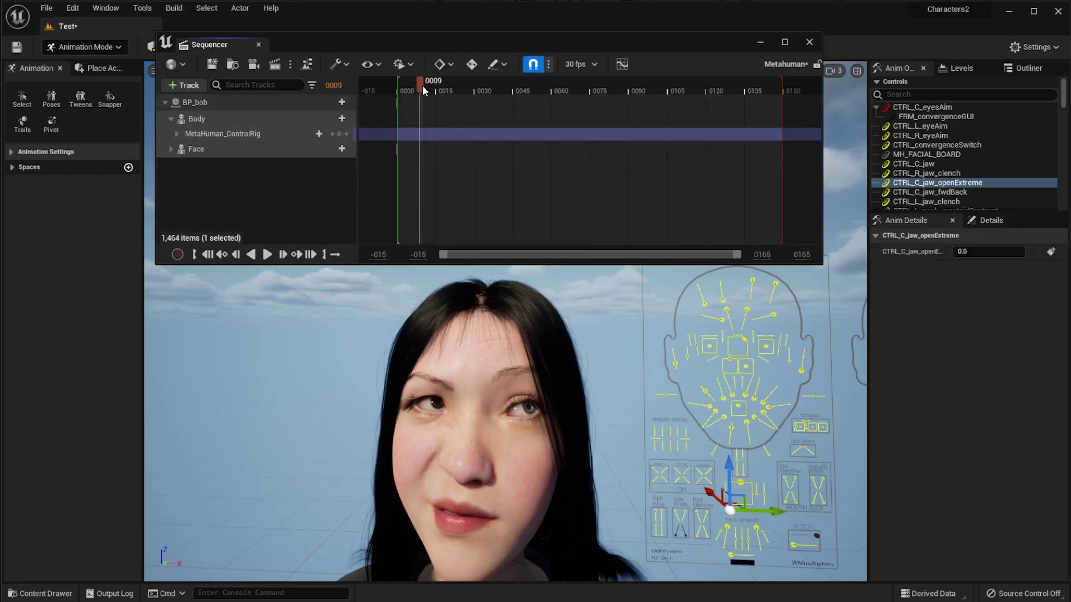
pyautogui.click(171, 149)
pyautogui.click(178, 164)
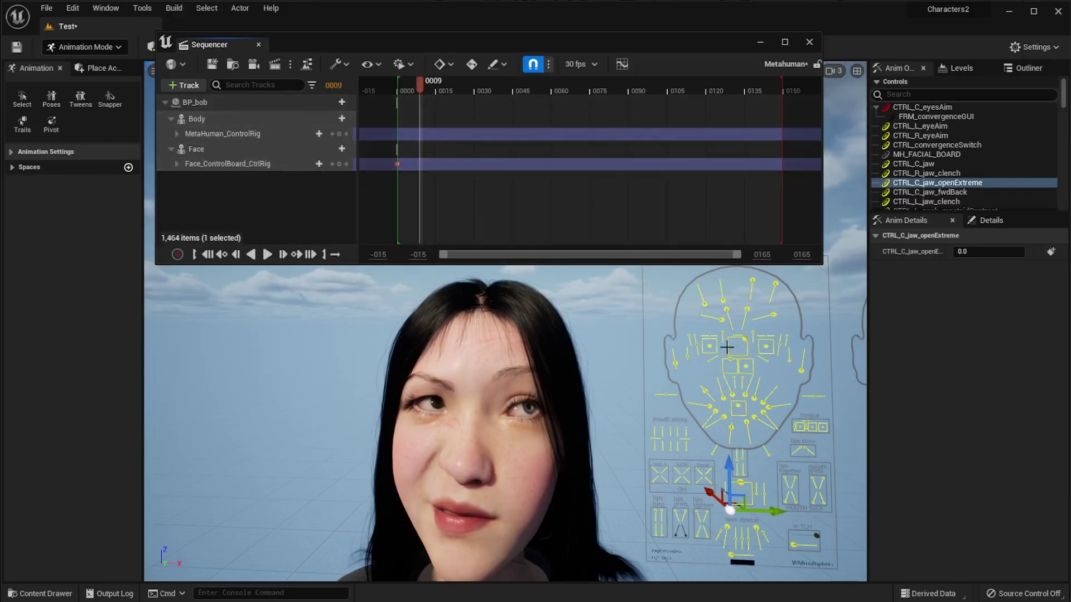
# Step: Enable auto-keying, key CTRL_C_eye at frame 8 with values about -1.0 and 0.47, and play the sequence
pyautogui.click(472, 65)
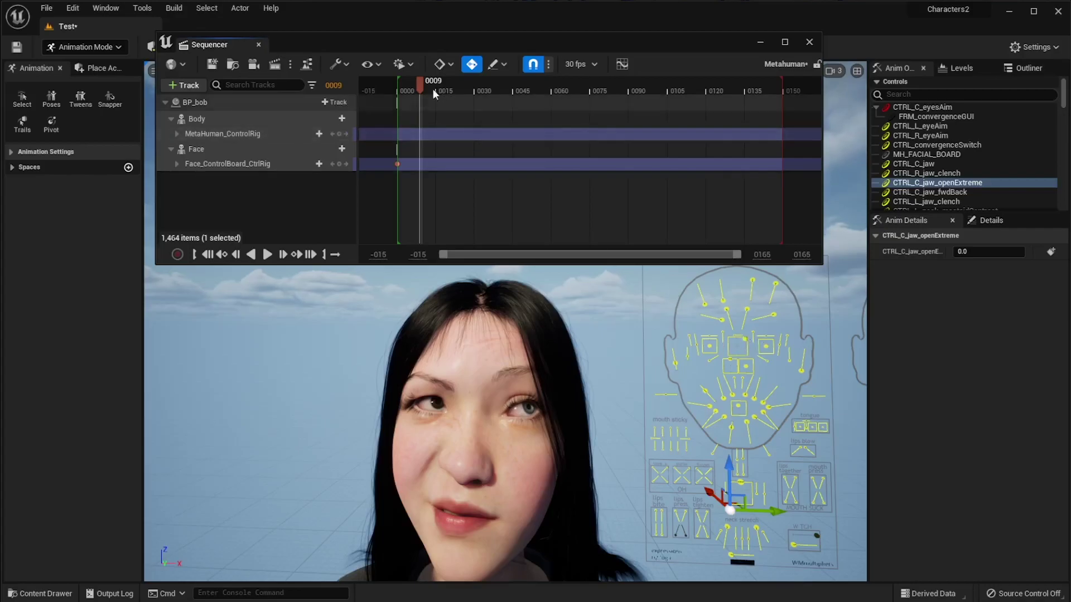
pyautogui.moveTo(422, 88)
pyautogui.mouseDown()
pyautogui.moveTo(408, 90)
pyautogui.moveTo(417, 88)
pyautogui.mouseUp()
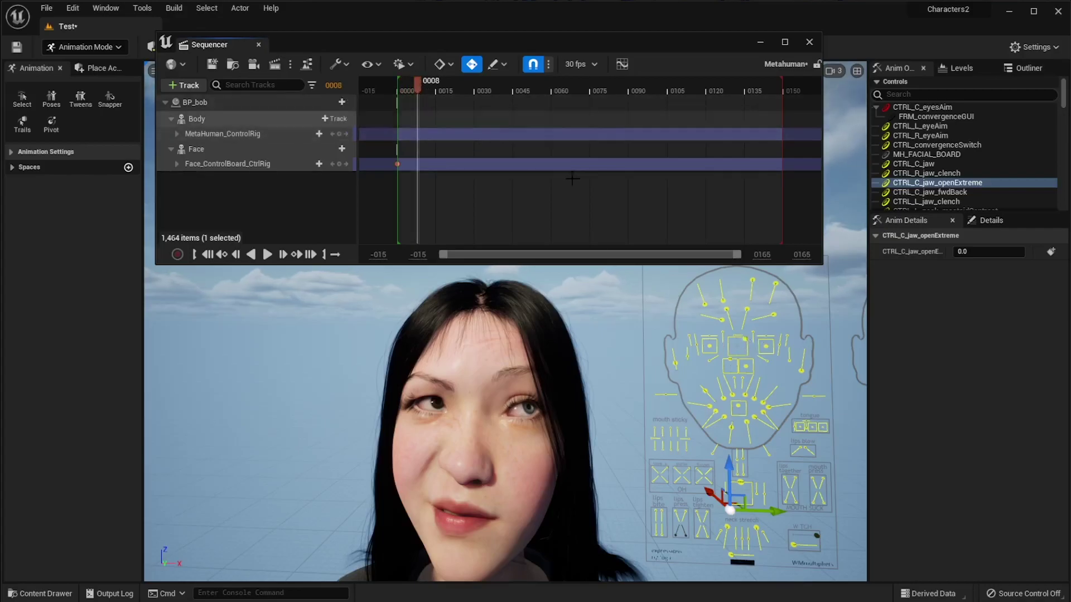
pyautogui.click(745, 338)
pyautogui.moveTo(745, 337); pyautogui.dragTo(716, 342)
pyautogui.press('space')
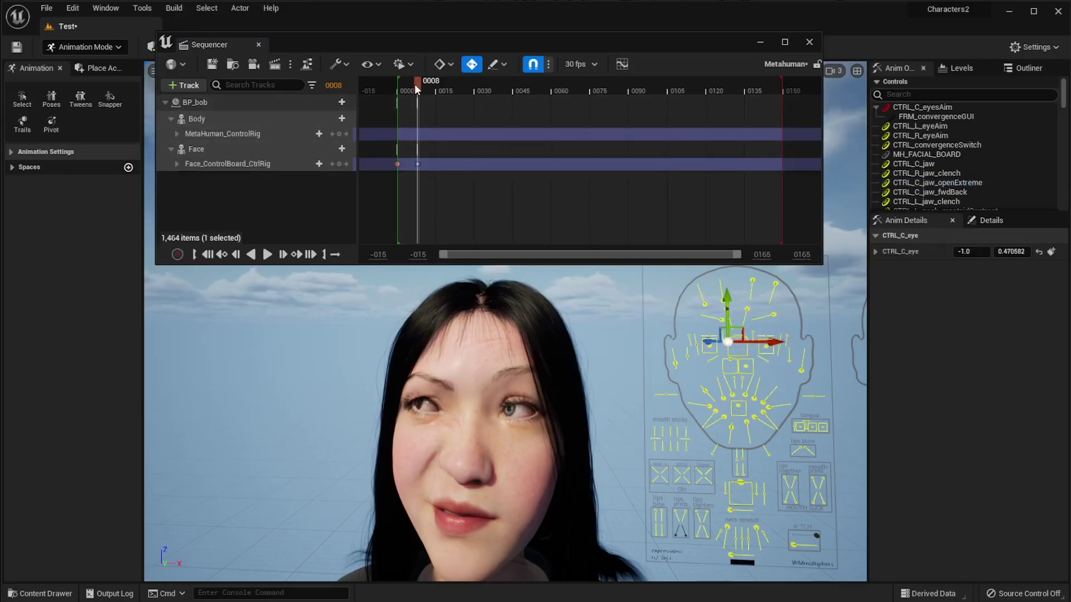
pyautogui.press('space')
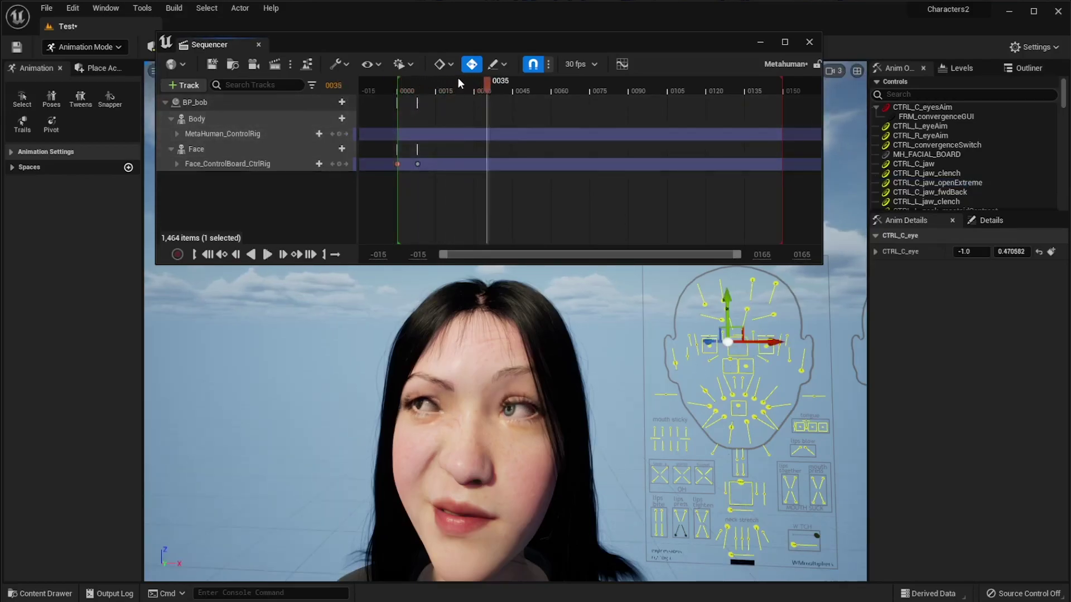
# Step: Retime the CTRL_C_eye keyframe to frame 3 and play back the faster eye movement
pyautogui.click(418, 164)
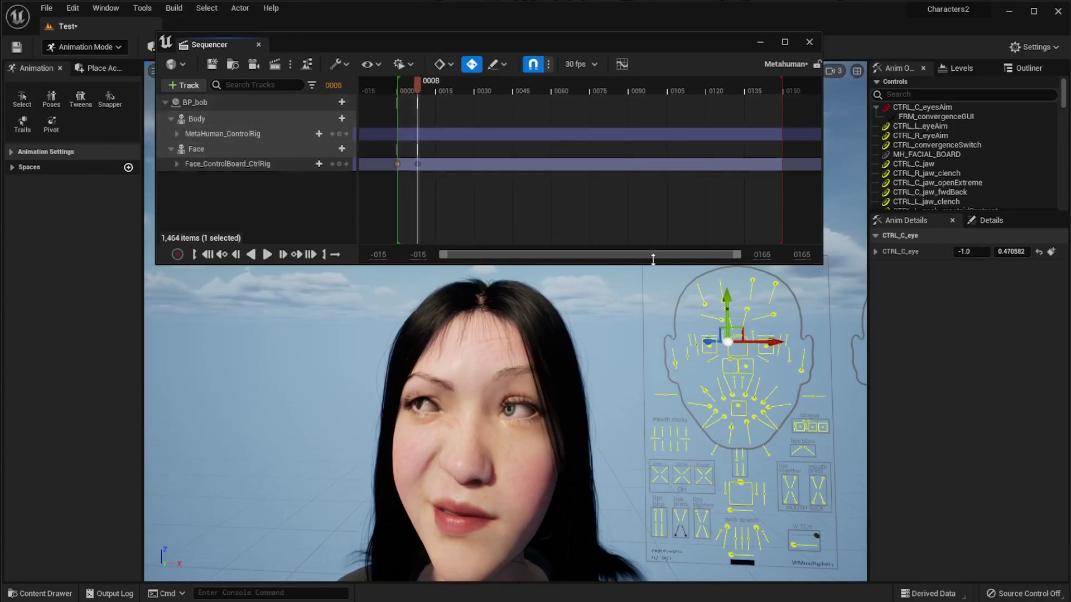
pyautogui.moveTo(740, 256); pyautogui.dragTo(553, 262)
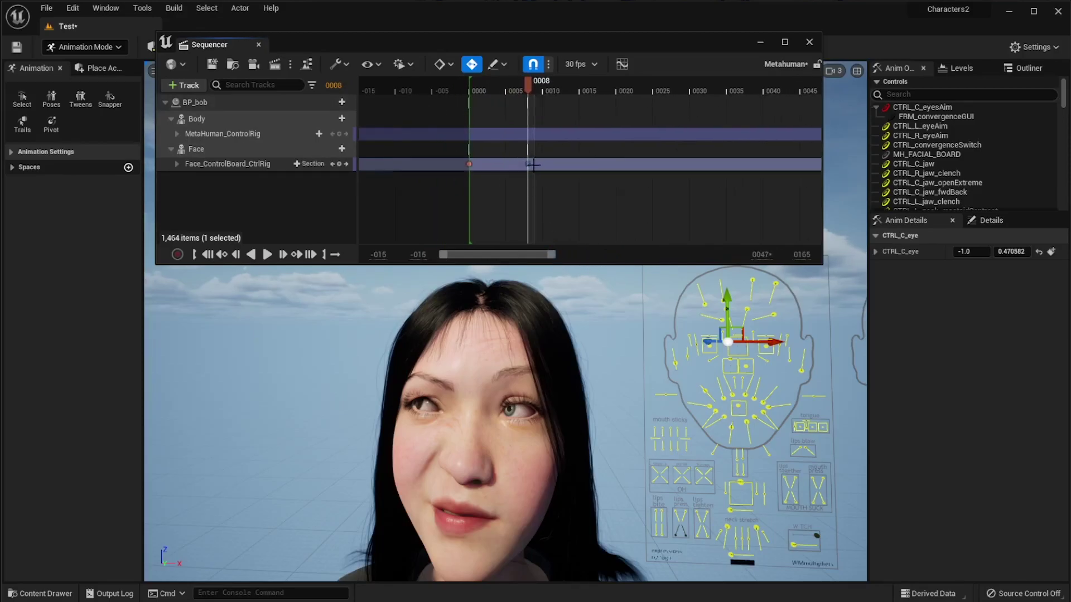
pyautogui.keyDown('ctrl'); pyautogui.scroll(3, 574, 184); pyautogui.keyUp('ctrl')
pyautogui.keyDown('ctrl'); pyautogui.scroll(-6, 573, 187); pyautogui.keyUp('ctrl')
pyautogui.keyDown('ctrl'); pyautogui.scroll(4, 572, 190); pyautogui.keyUp('ctrl')
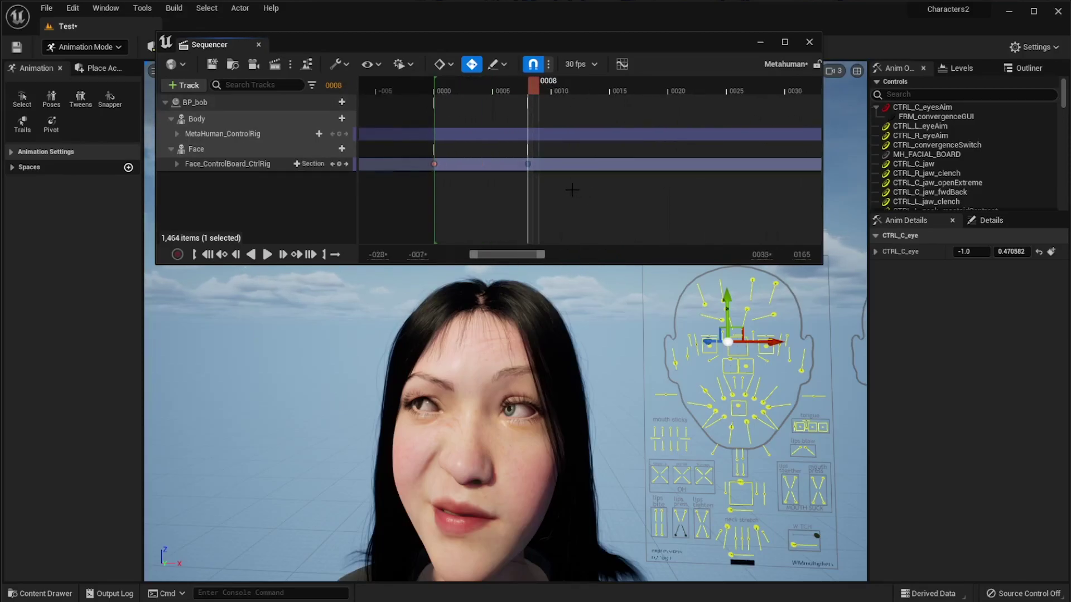
pyautogui.keyDown('ctrl'); pyautogui.scroll(-3, 572, 190); pyautogui.keyUp('ctrl')
pyautogui.keyDown('ctrl'); pyautogui.scroll(1, 570, 187); pyautogui.keyUp('ctrl')
pyautogui.moveTo(526, 164); pyautogui.dragTo(485, 164)
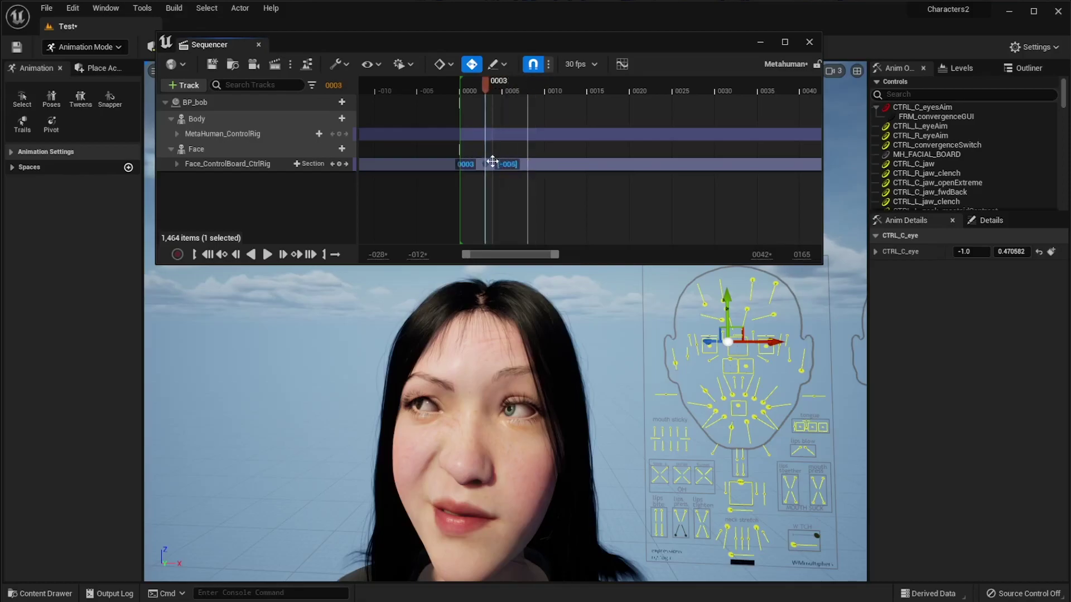
pyautogui.press('space')
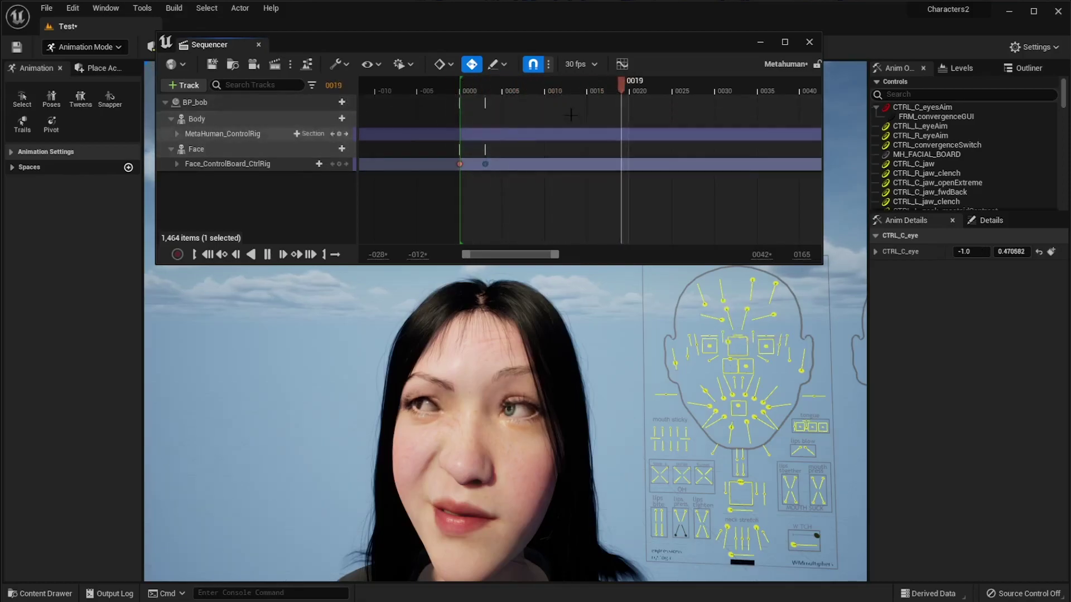
pyautogui.press('space')
# Step: Key CTRL_C_eye at about -1.0 and 0.72 on frame 12, and at about 0.08 and 0.16 on frame 14
pyautogui.click(512, 84)
pyautogui.moveTo(520, 85); pyautogui.dragTo(562, 82)
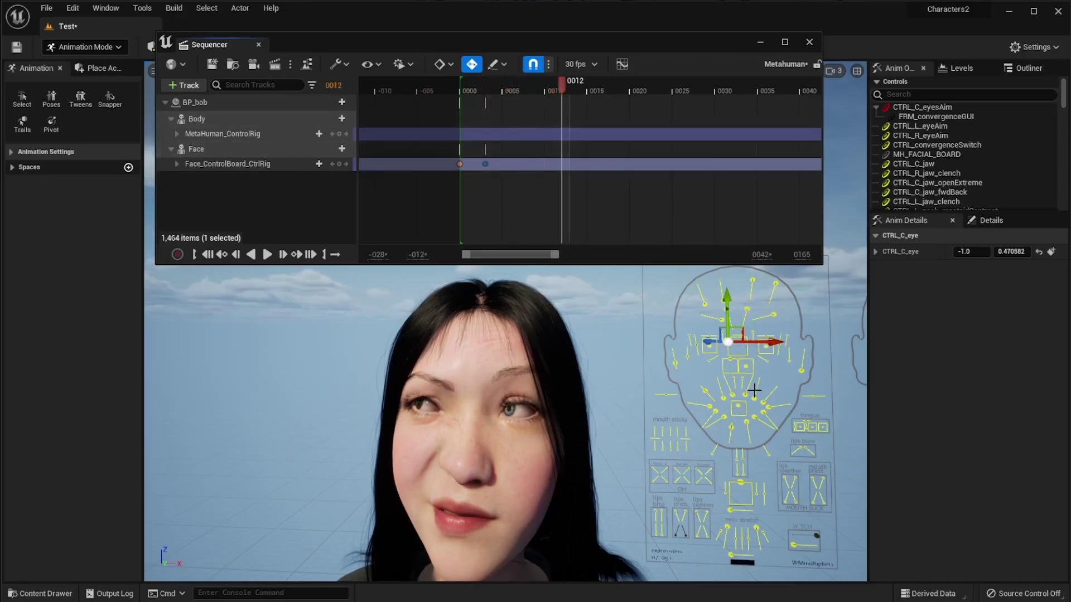
pyautogui.moveTo(729, 342); pyautogui.dragTo(727, 340)
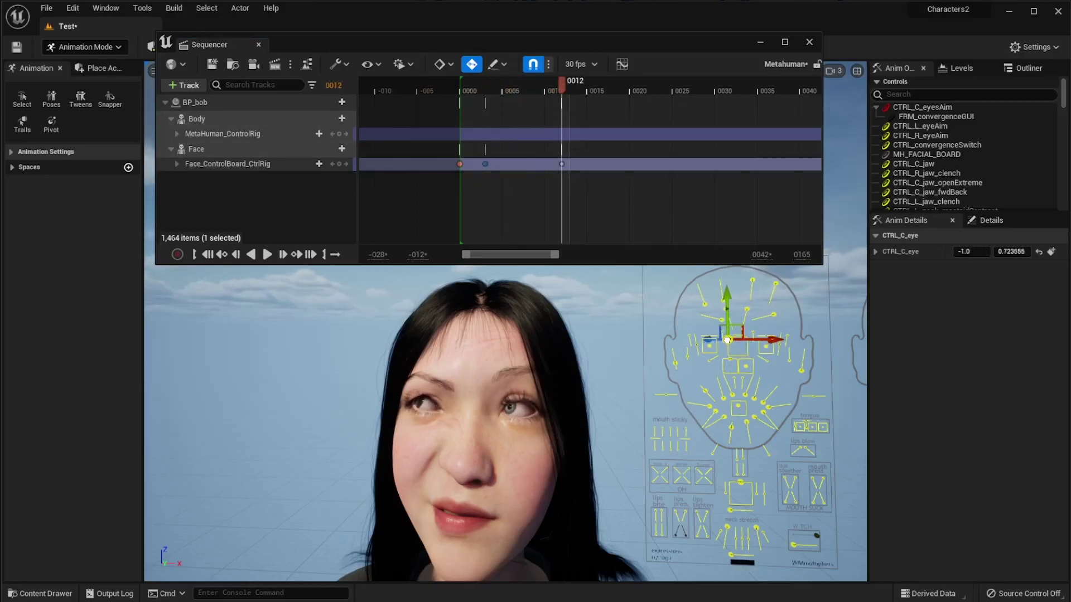
pyautogui.click(570, 81)
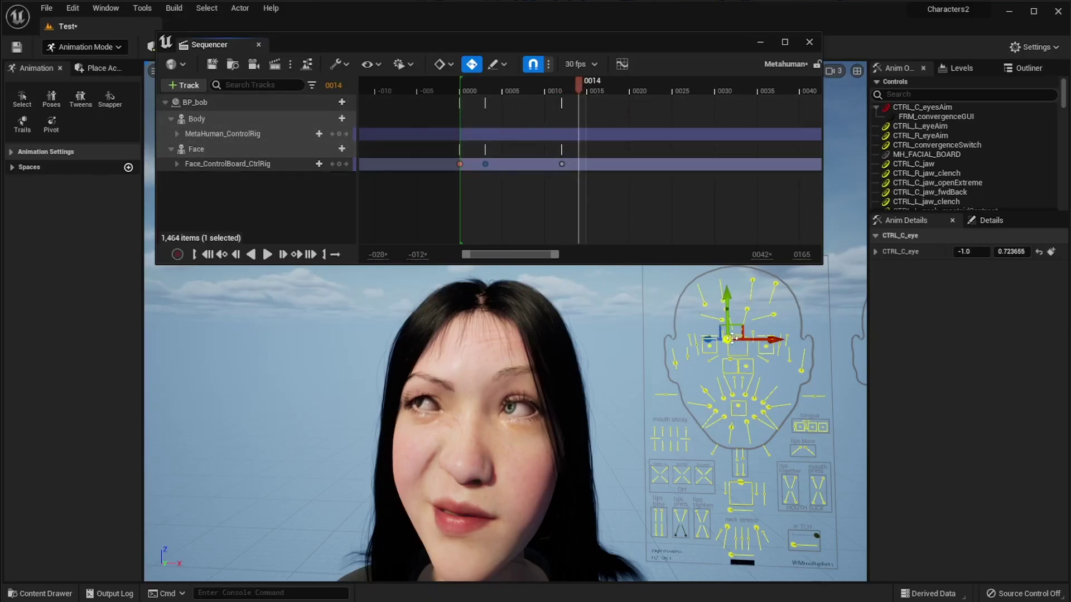
pyautogui.moveTo(731, 338); pyautogui.dragTo(740, 347)
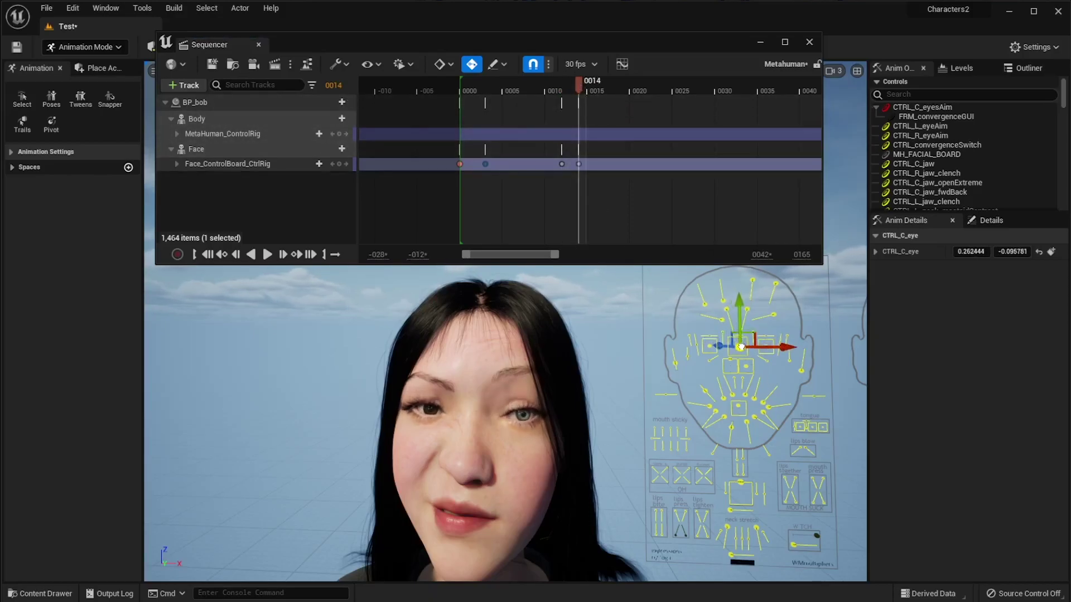
# Step: Play the eye animation from frame 0 to review its timing
pyautogui.moveTo(581, 88); pyautogui.dragTo(462, 97)
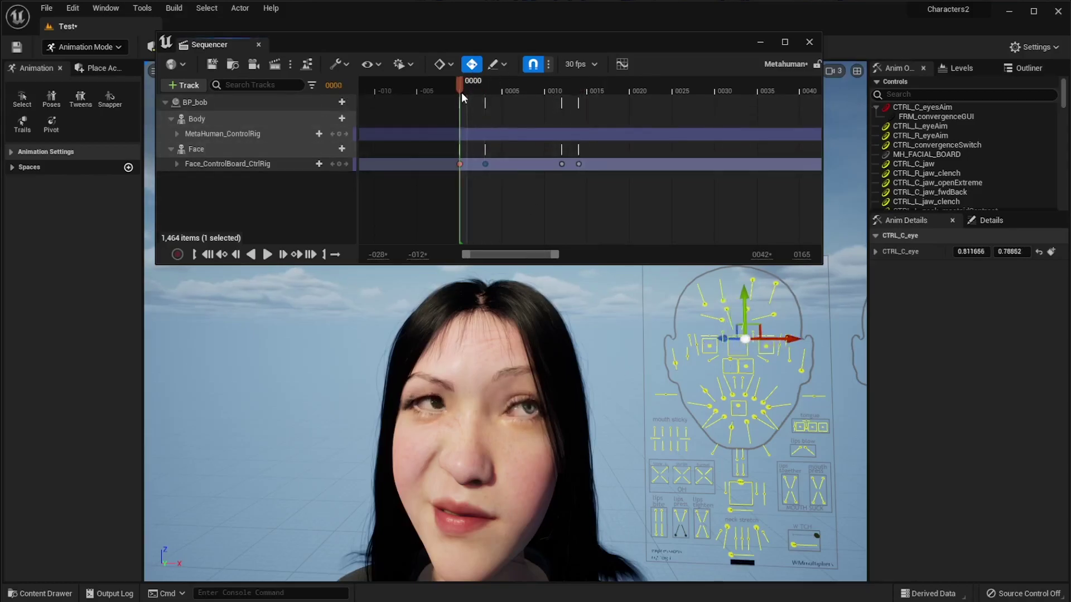
pyautogui.press('space')
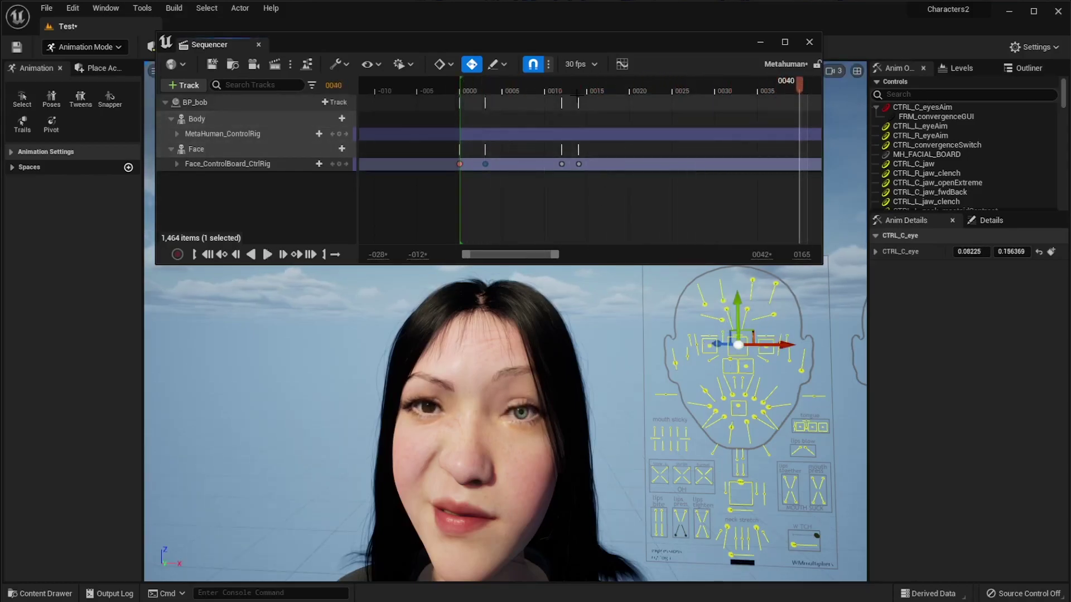
pyautogui.press('space')
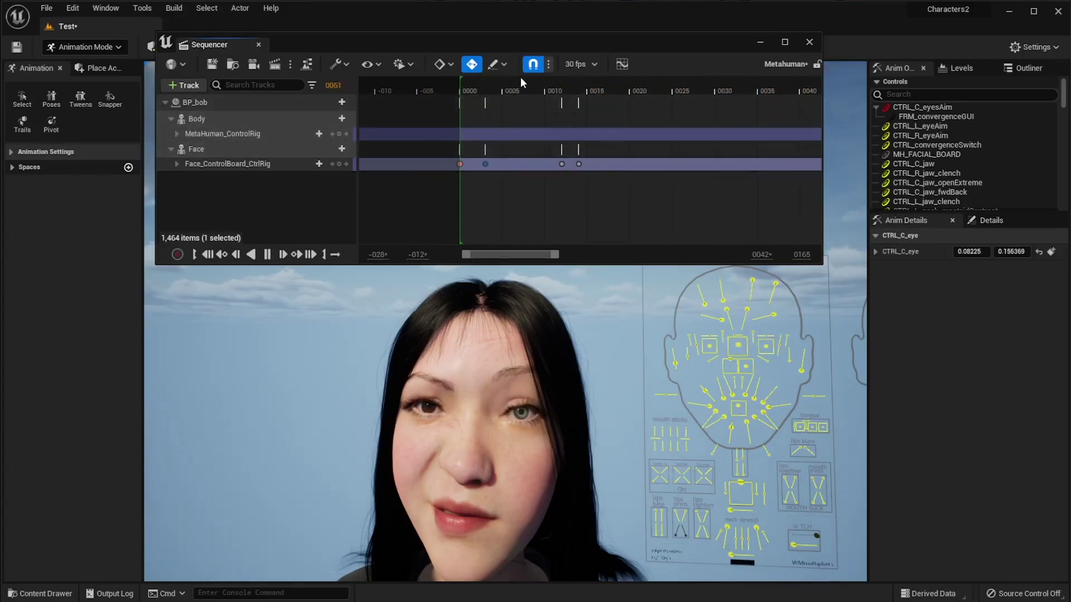
# Step: Turn off auto-keying, return to frame 14, and try the CTRL_C_jaw_openExtreme slider at about 0.27
pyautogui.moveTo(502, 85); pyautogui.dragTo(582, 94)
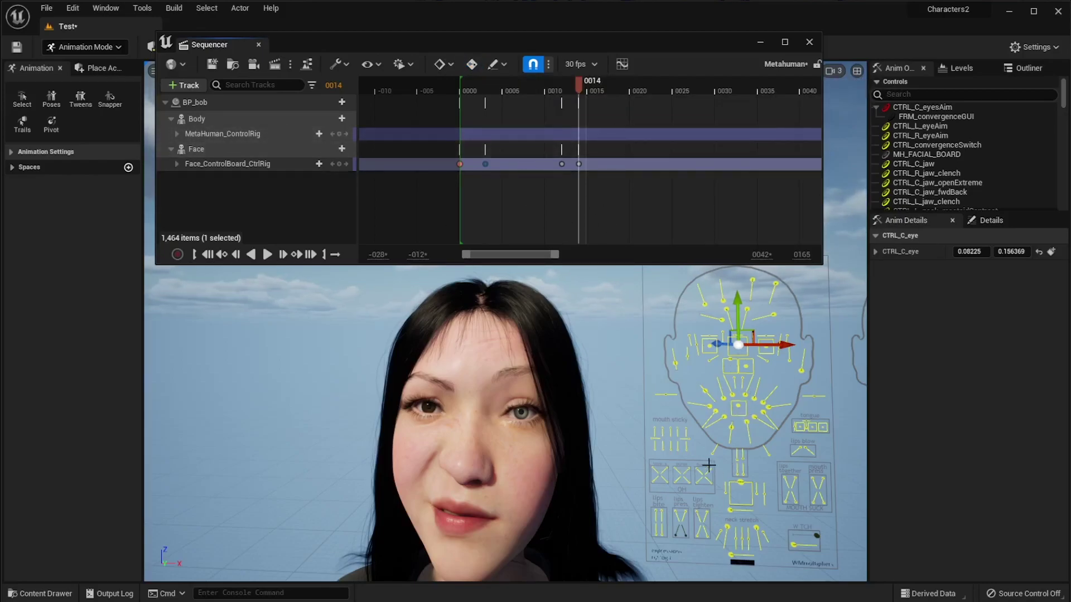
pyautogui.click(746, 494)
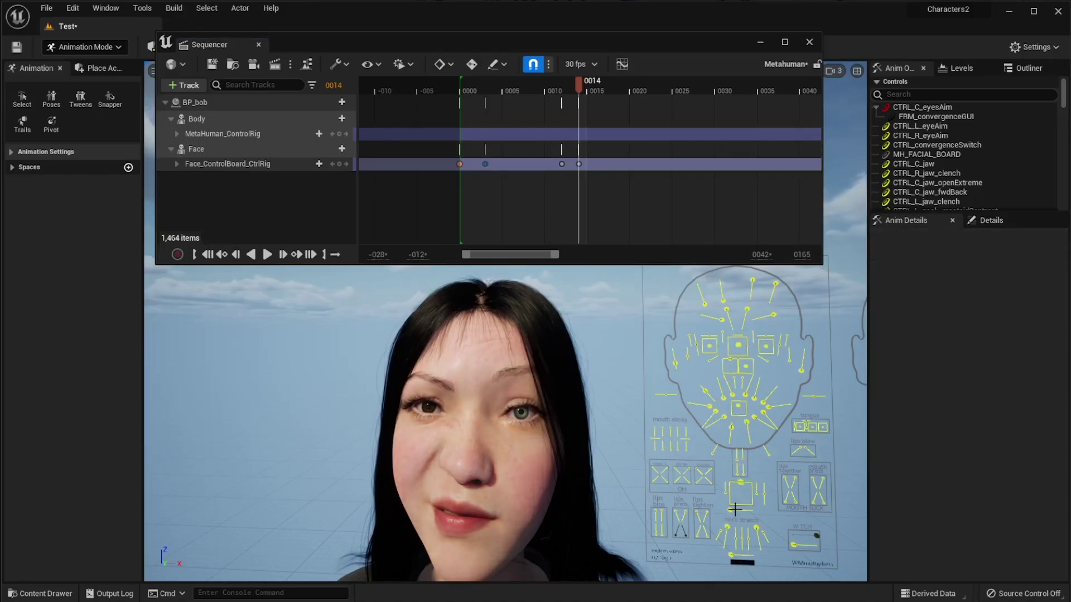
pyautogui.click(730, 510)
pyautogui.moveTo(769, 511)
pyautogui.mouseDown()
pyautogui.moveTo(794, 511)
pyautogui.moveTo(775, 510)
pyautogui.mouseUp()
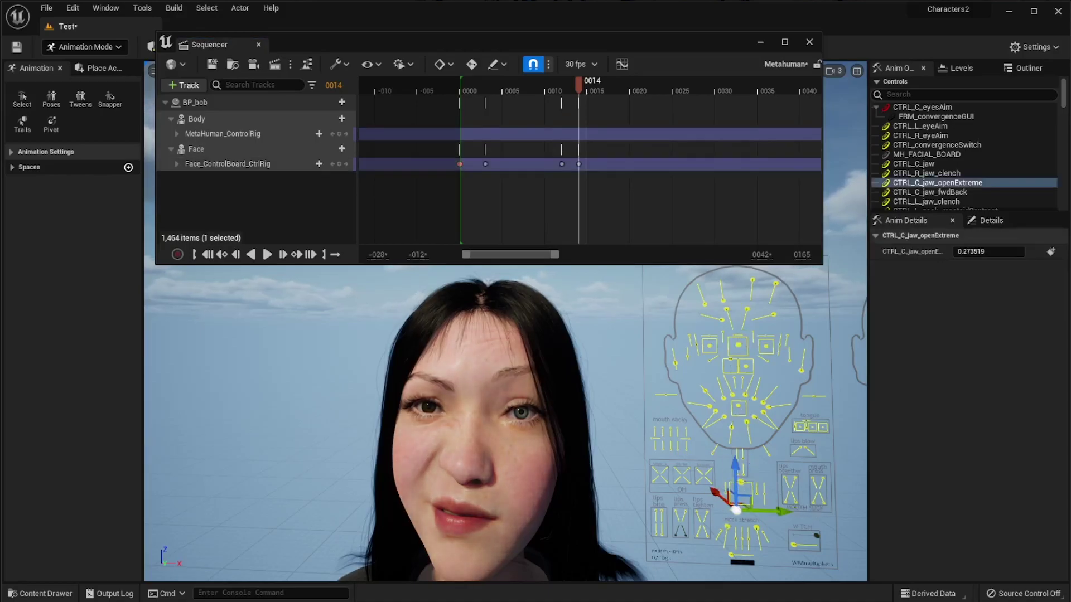
# Step: Try the CTRL_L_neck_stretch slider at 1.0 and return it to 0.0
pyautogui.scroll(-3, 774, 510)
pyautogui.keyDown('alt'); pyautogui.moveTo(738, 551); pyautogui.dragTo(750, 533); pyautogui.keyUp('alt')
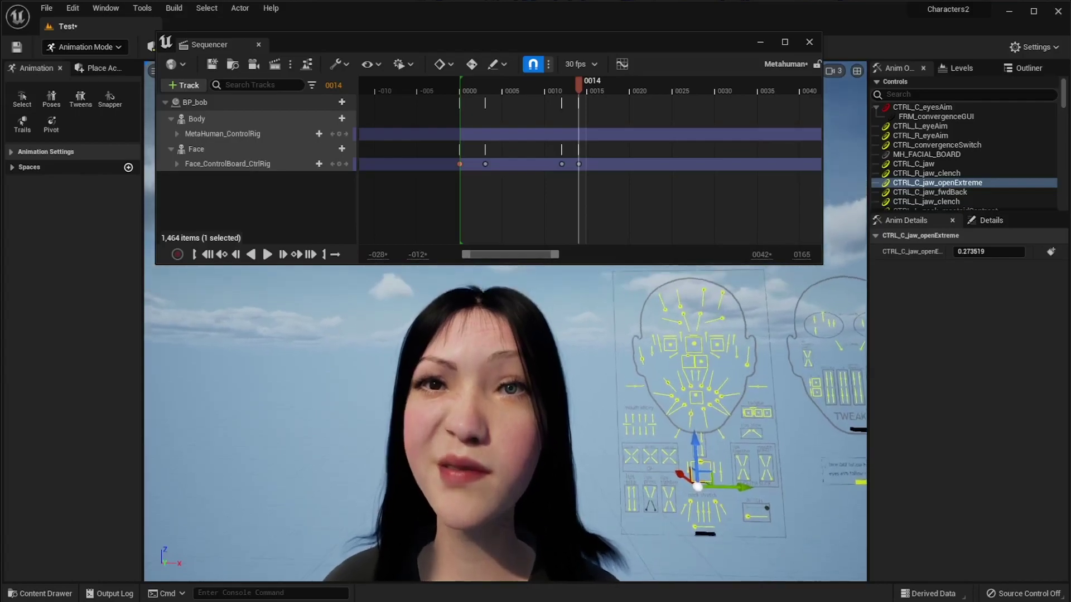
pyautogui.click(717, 502)
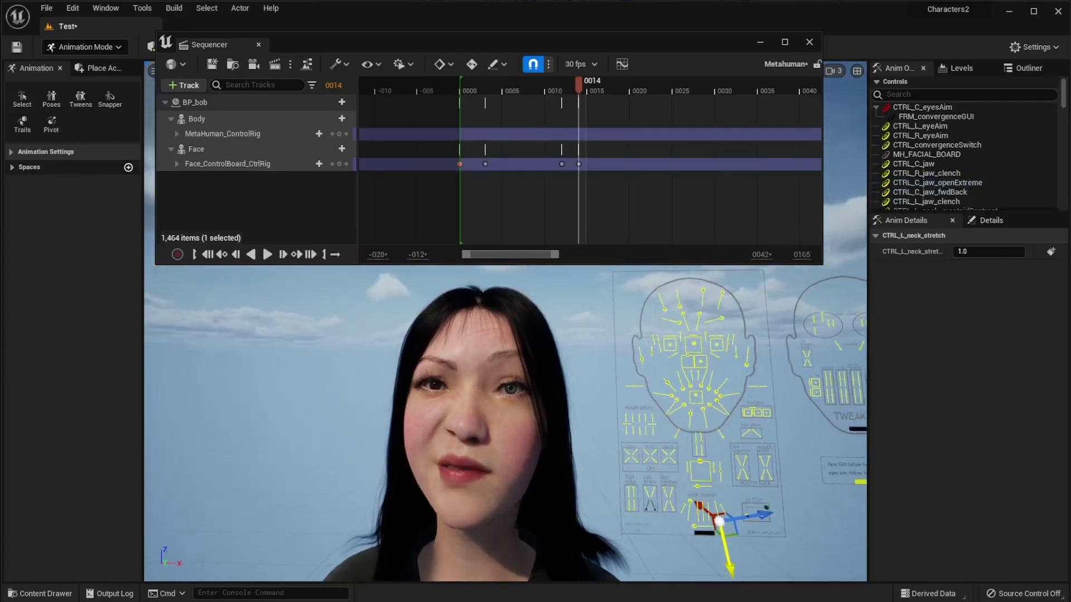
pyautogui.moveTo(687, 424)
pyautogui.mouseDown(button='right')
pyautogui.moveTo(753, 432)
pyautogui.moveTo(686, 441)
pyautogui.moveTo(708, 424)
pyautogui.mouseUp(button='right')
pyautogui.moveTo(758, 396); pyautogui.dragTo(758, 396, button='right')
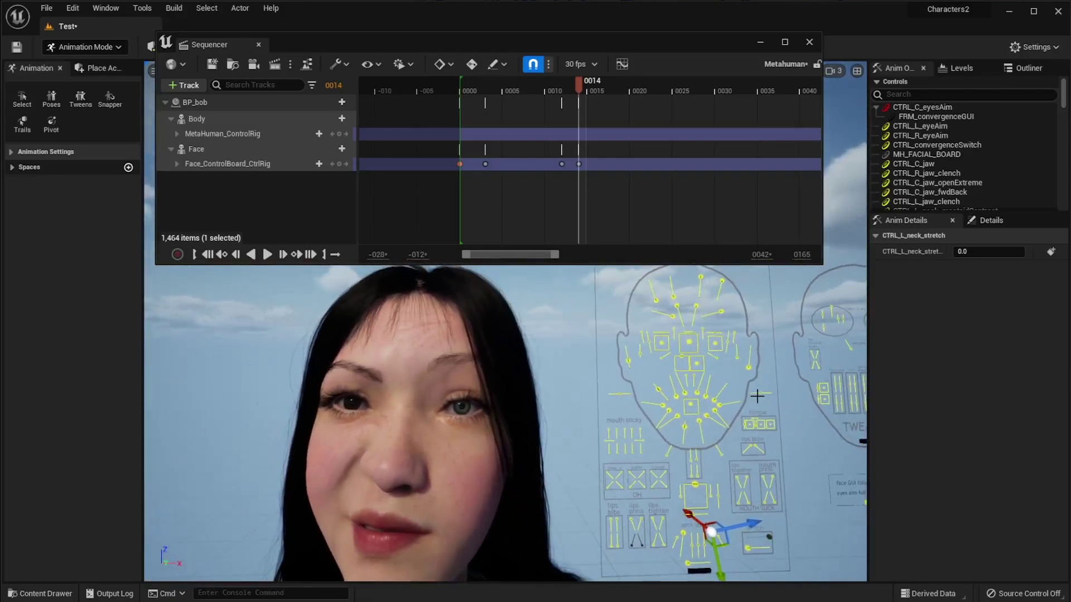
# Step: Try the CTRL_L_mouth_suckBlow slider and raise CTRL_L_mouth_sharpCornerPull to about 0.68
pyautogui.click(759, 393)
pyautogui.moveTo(800, 389)
pyautogui.mouseDown()
pyautogui.moveTo(808, 391)
pyautogui.moveTo(802, 399)
pyautogui.mouseUp()
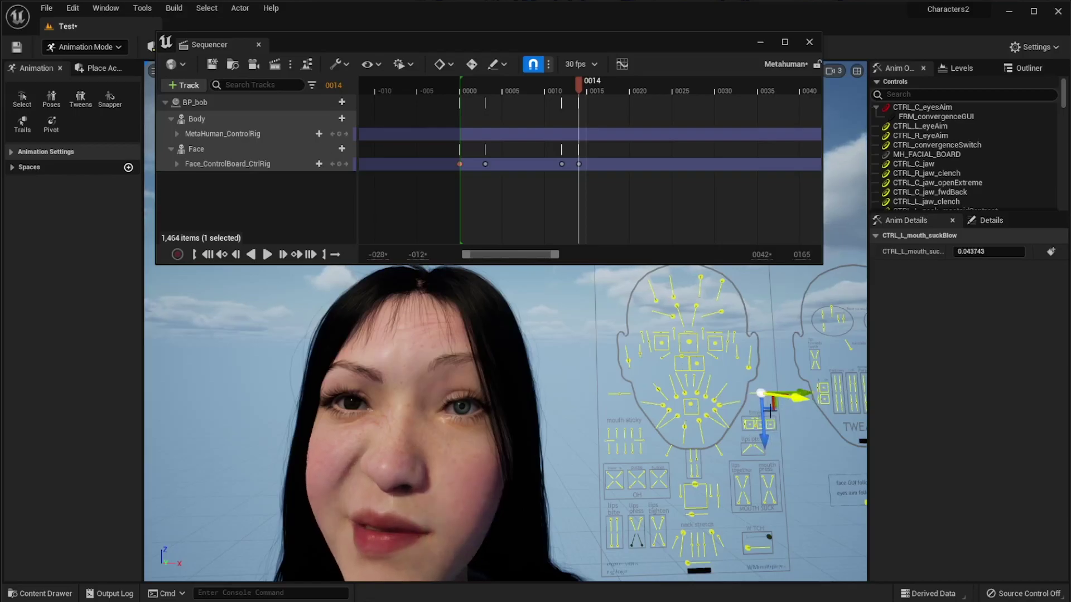
pyautogui.click(718, 406)
pyautogui.moveTo(719, 405); pyautogui.dragTo(769, 397)
pyautogui.click(705, 396)
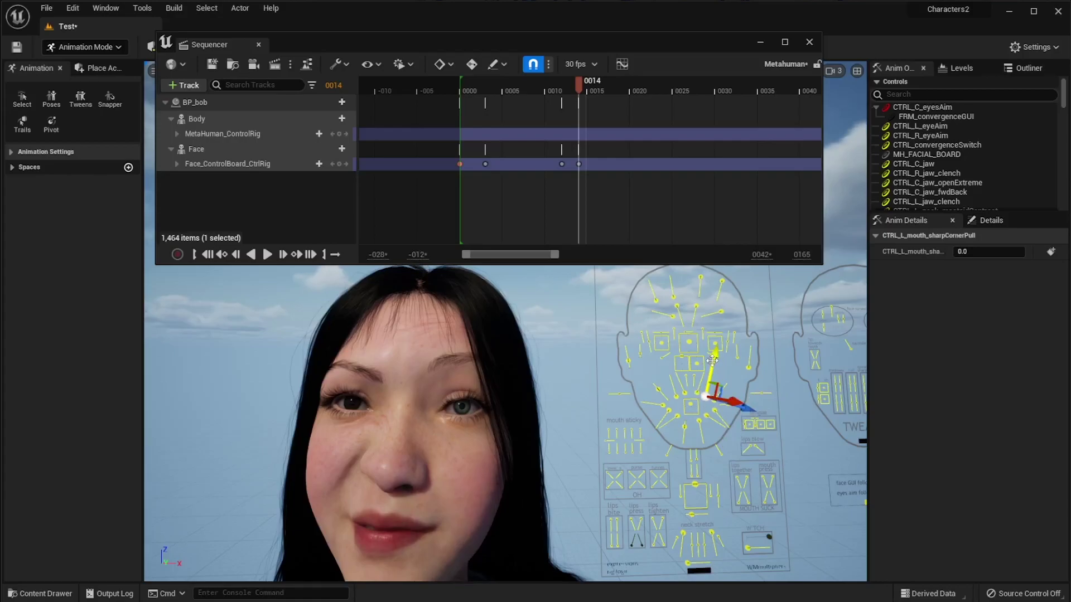
pyautogui.moveTo(713, 361); pyautogui.dragTo(717, 345)
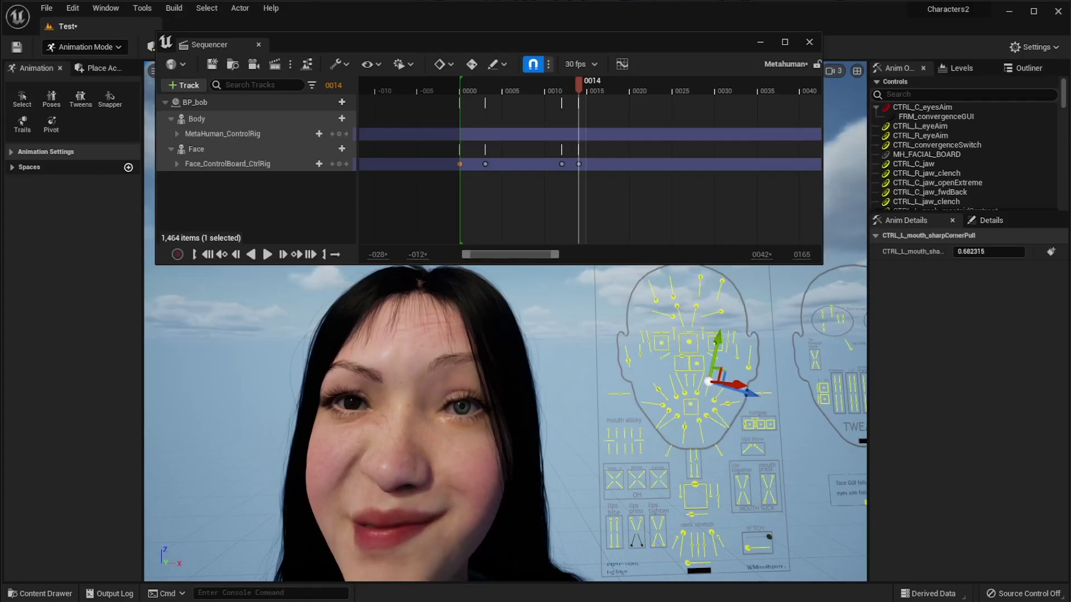
# Step: Open the mouth with the jaw control on the facial board and leave CTRL_C_jaw_openExtreme selected at 0.0
pyautogui.click(690, 405)
pyautogui.moveTo(690, 405); pyautogui.dragTo(684, 490)
pyautogui.click(693, 488)
pyautogui.moveTo(630, 353); pyautogui.dragTo(701, 498)
pyautogui.click(690, 516)
# Step: On the Tweakers board, try CTRL_R_eyelashes_tweakerIn at about 0.95 and CTRL_L_eye_faceScrunch at 1.0
pyautogui.keyDown('alt'); pyautogui.moveTo(688, 392); pyautogui.dragTo(564, 393); pyautogui.keyUp('alt')
pyautogui.moveTo(688, 392)
pyautogui.keyDown('alt'); pyautogui.mouseDown(button='right')
pyautogui.moveTo(652, 392)
pyautogui.moveTo(692, 376)
pyautogui.mouseUp(button='right'); pyautogui.keyUp('alt')
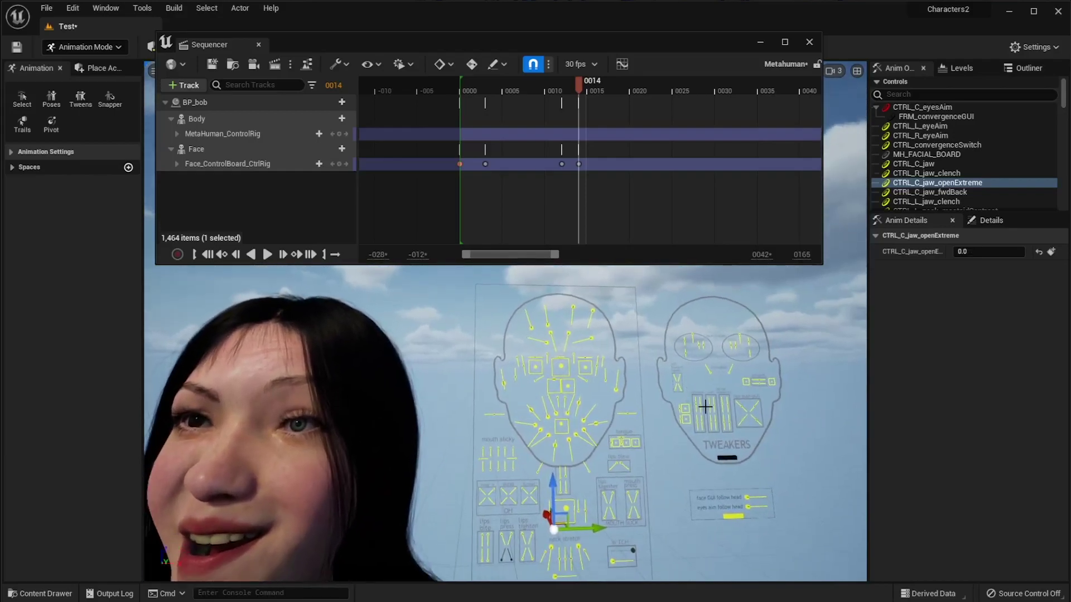
pyautogui.click(705, 344)
pyautogui.moveTo(705, 414); pyautogui.dragTo(704, 405)
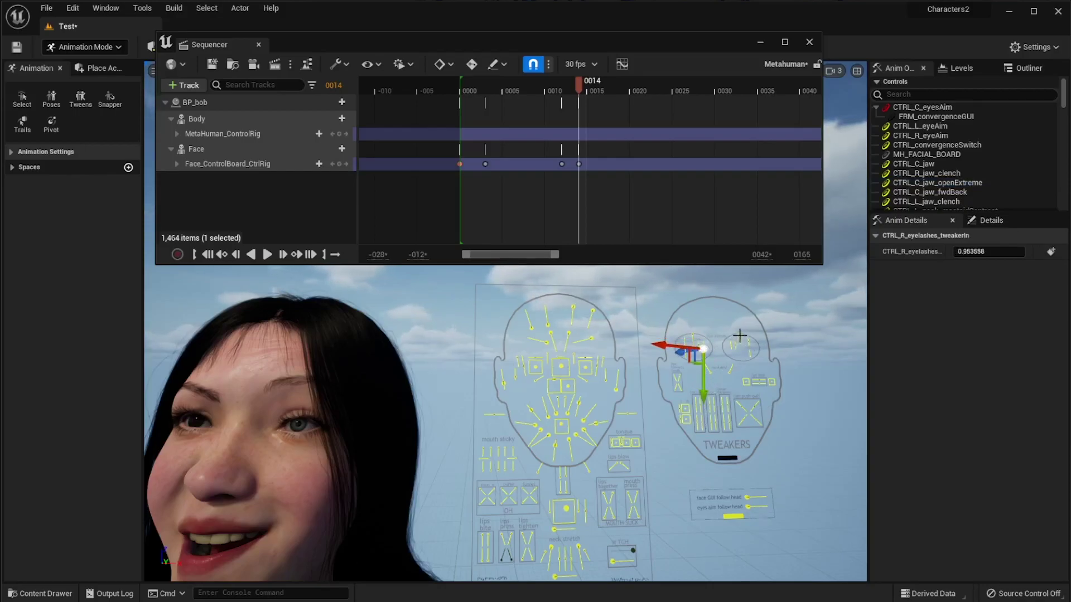
pyautogui.click(740, 335)
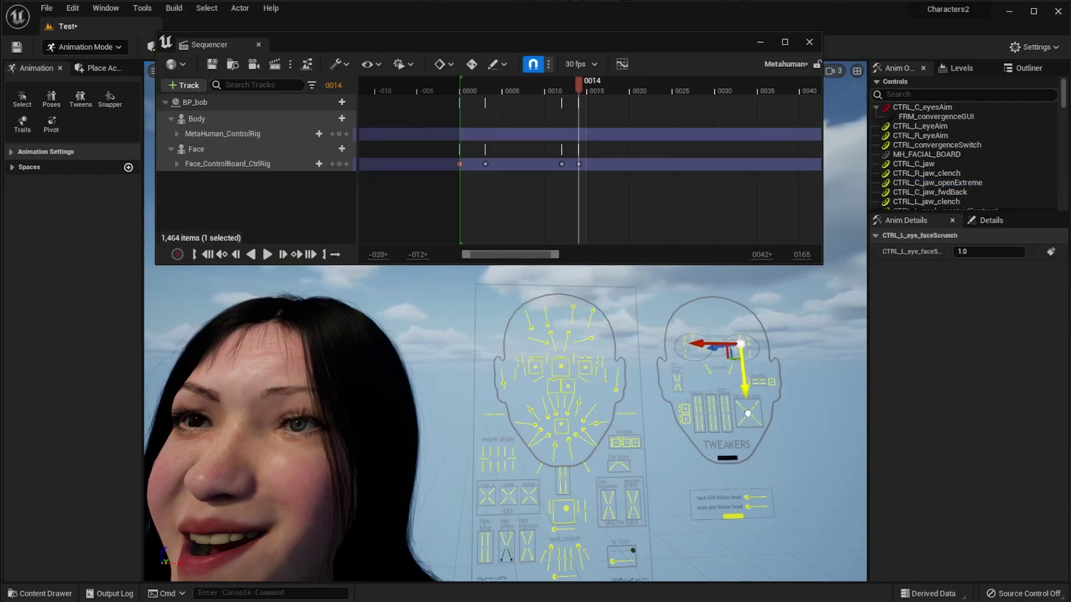
pyautogui.moveTo(747, 413); pyautogui.dragTo(798, 381)
pyautogui.click(759, 380)
# Step: Try shifting the upper teeth sideways with CTRL_C_teethU and undo the shift
pyautogui.click(685, 410)
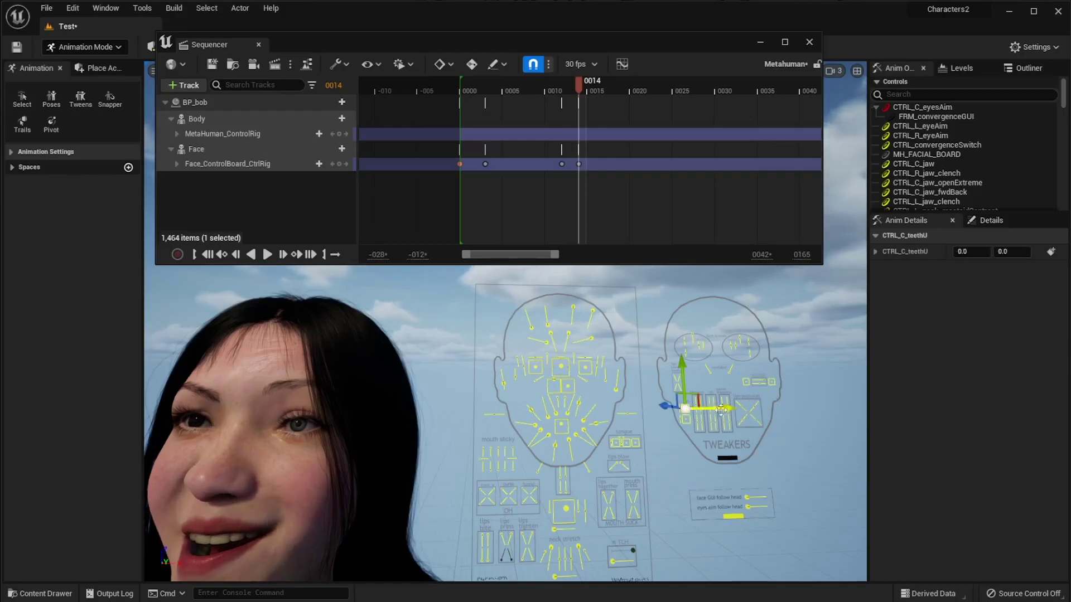
pyautogui.moveTo(722, 410); pyautogui.dragTo(719, 408)
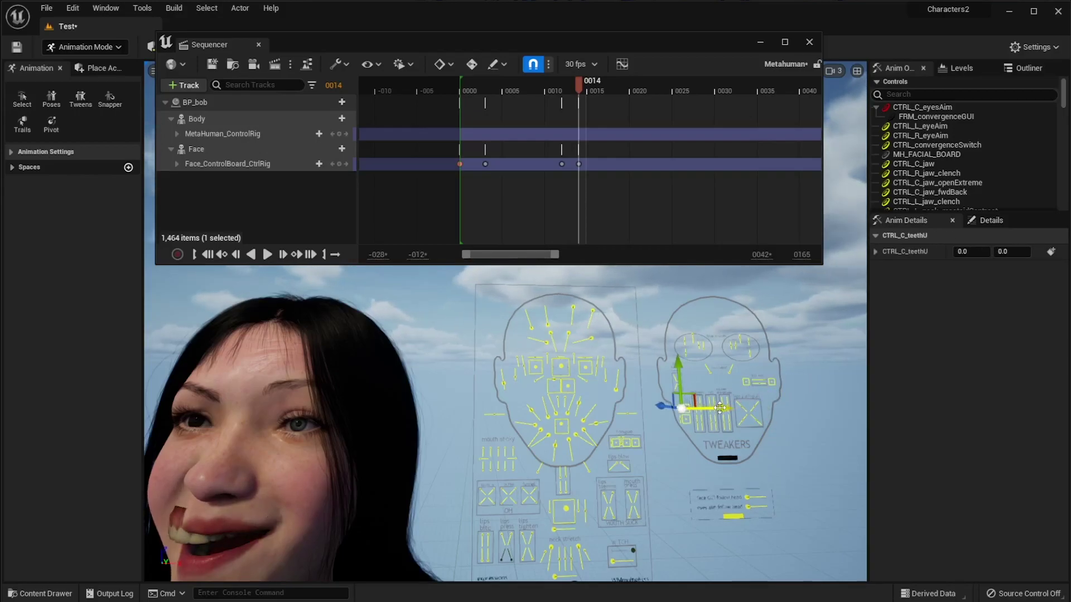
pyautogui.hotkey('ctrl', 'z')
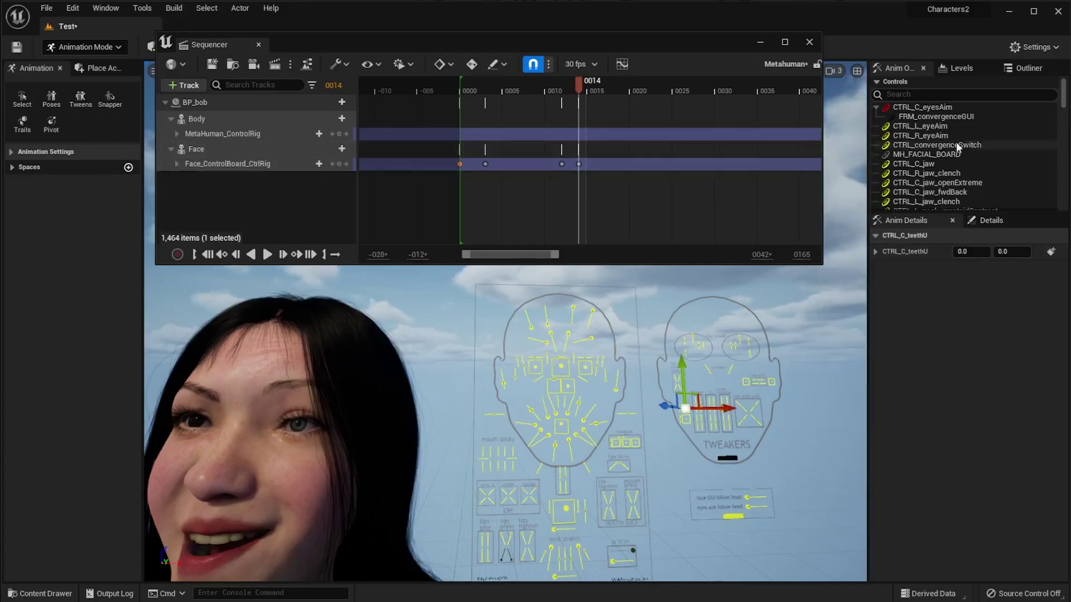
# Step: Enlarge the list of rig controls and select the MetaHuman_ControlRig track to list the body controls
pyautogui.scroll(-3, 961, 153)
pyautogui.moveTo(986, 212); pyautogui.dragTo(986, 448)
pyautogui.click(206, 135)
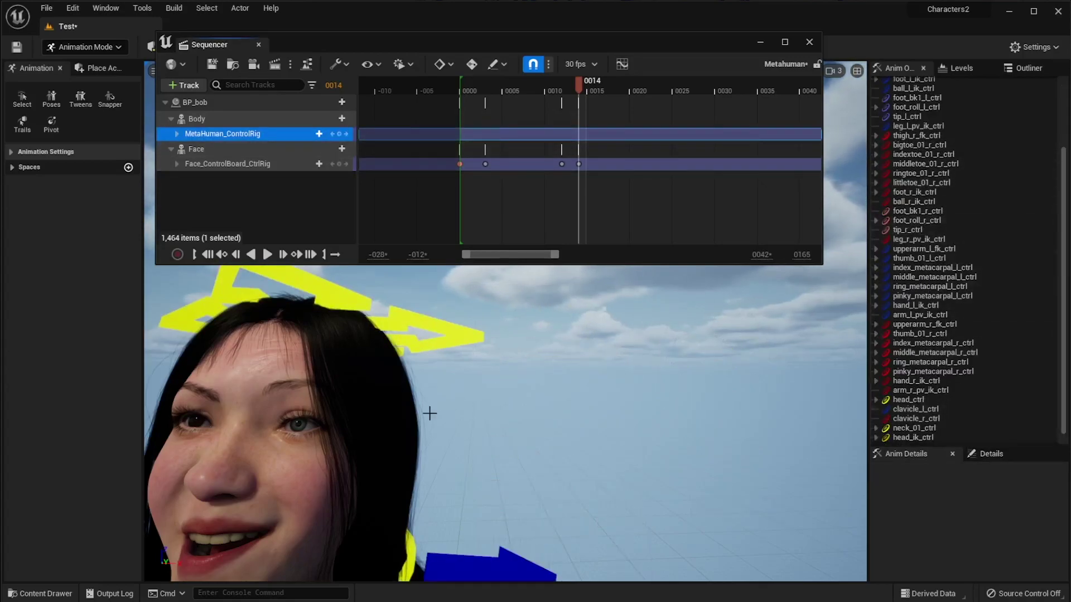
# Step: Try moving the left hand's FK control hand_l_fk_ctrl outward and undo the change
pyautogui.moveTo(429, 413); pyautogui.dragTo(560, 476, button='right')
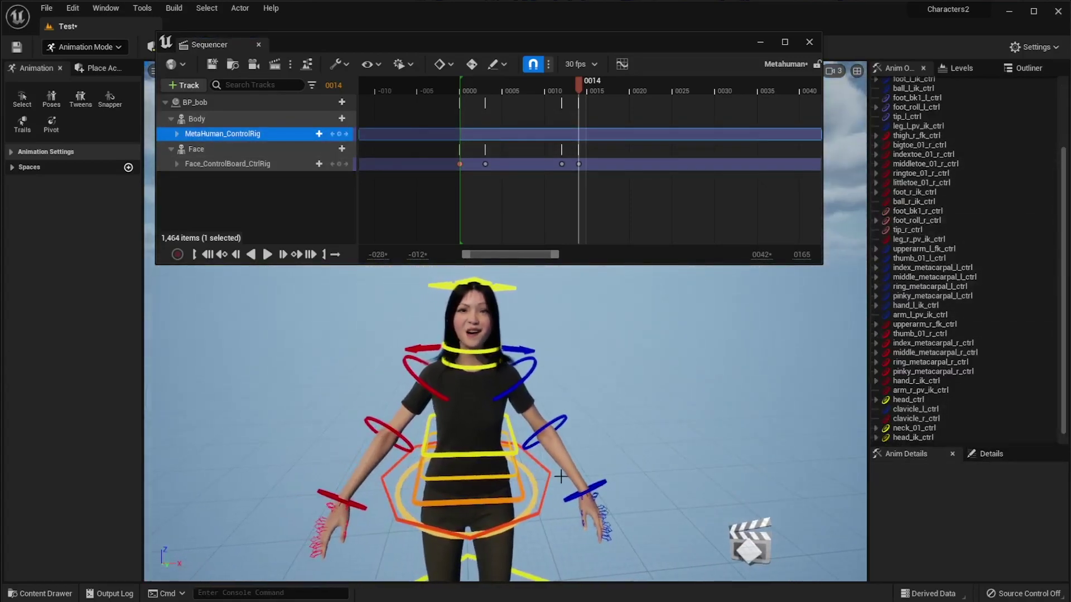
pyautogui.click(594, 484)
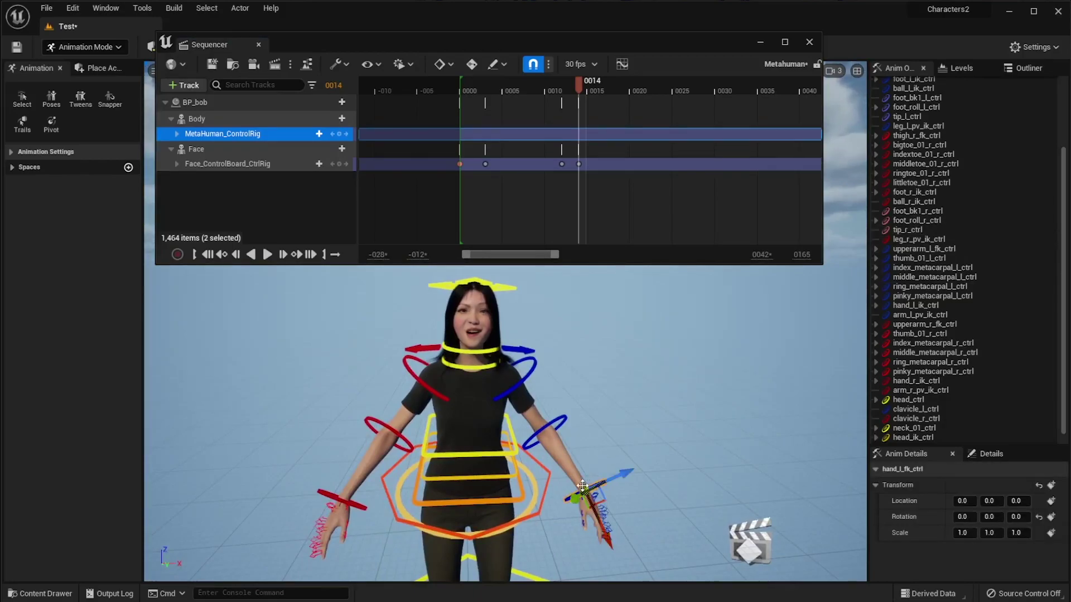
pyautogui.moveTo(582, 485); pyautogui.dragTo(724, 391)
pyautogui.hotkey('ctrl', 'z')
pyautogui.hotkey('ctrl', 'z')
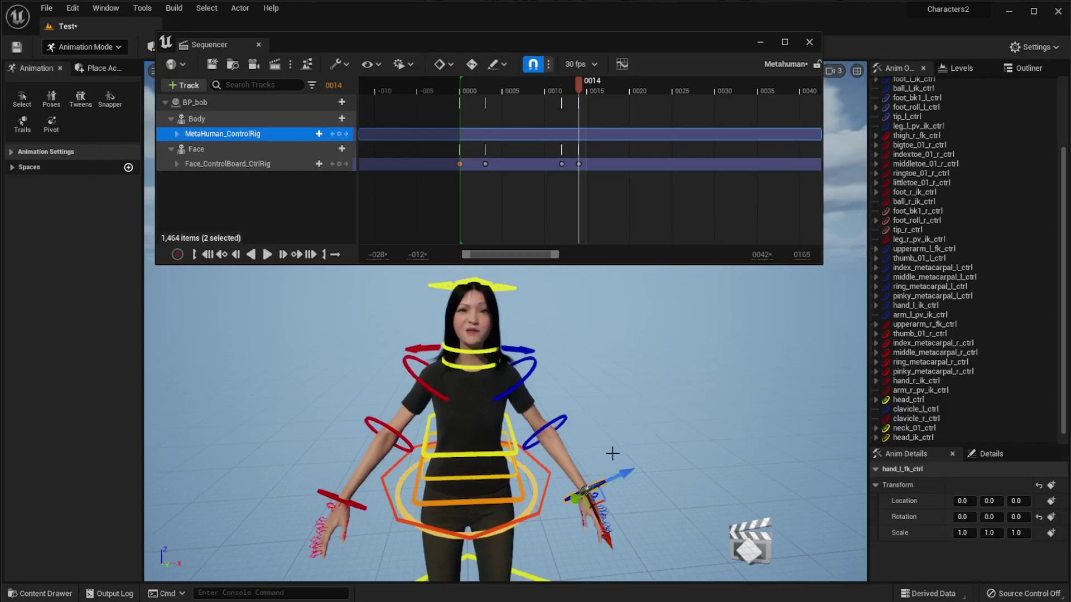
# Step: Try raising the left foot with its IK control foot_l_ik_ctrl and undo the change
pyautogui.moveTo(658, 478); pyautogui.dragTo(569, 532, button='right')
pyautogui.moveTo(659, 506); pyautogui.dragTo(604, 359, button='right')
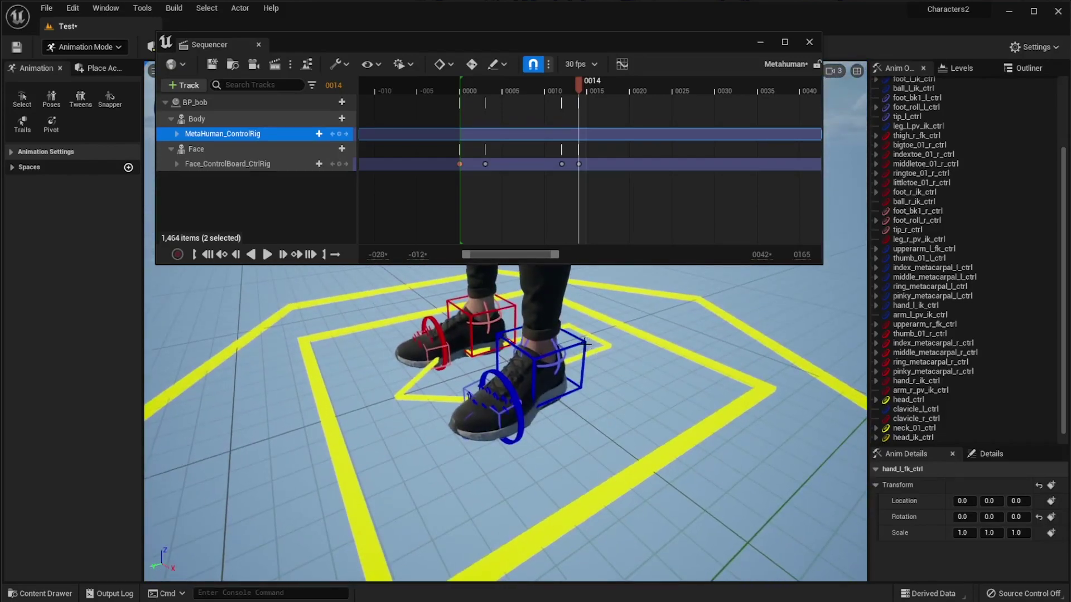
pyautogui.click(584, 343)
pyautogui.scroll(-10, 593, 354)
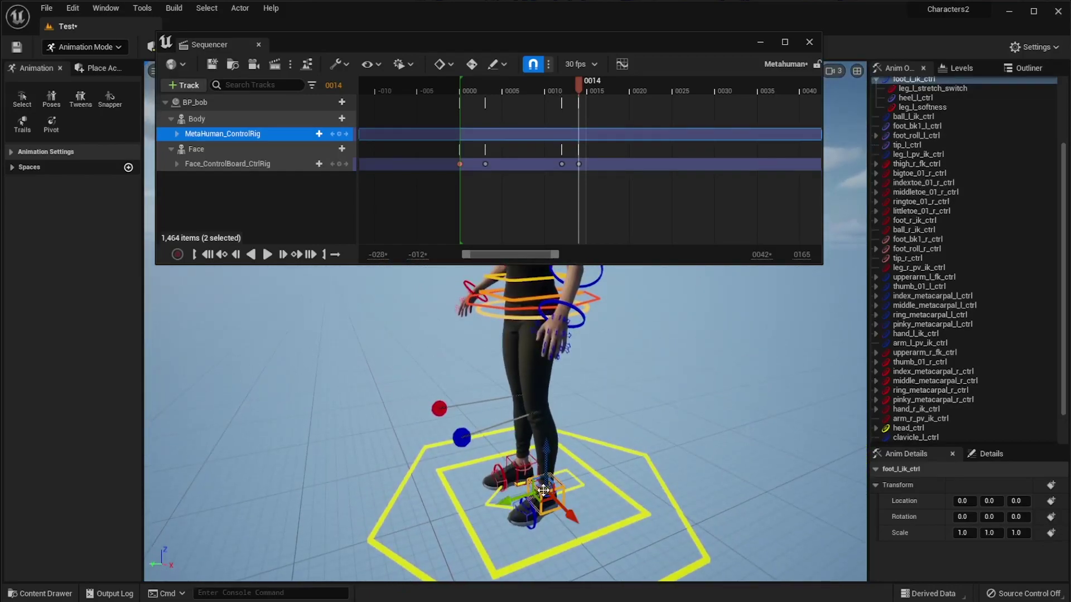
pyautogui.moveTo(544, 491); pyautogui.dragTo(546, 455)
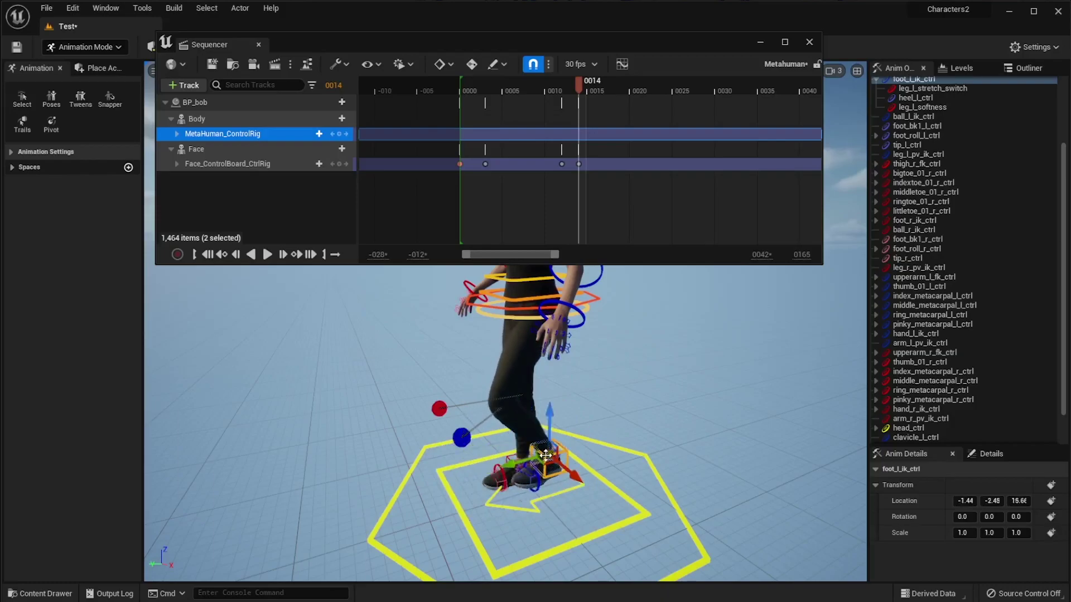
pyautogui.hotkey('ctrl', 'z')
# Step: Filter the tracks by "arm" and enable arm_l_fk_ik_switch and arm_r_fk_ik_switch
pyautogui.moveTo(540, 387); pyautogui.dragTo(594, 483, button='right')
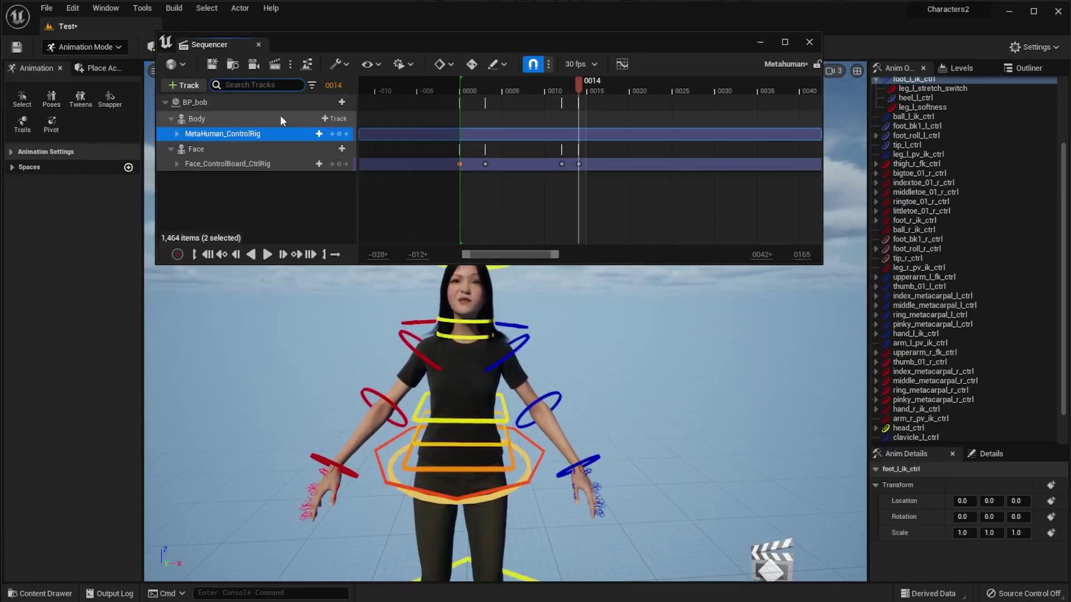
pyautogui.write('arm')
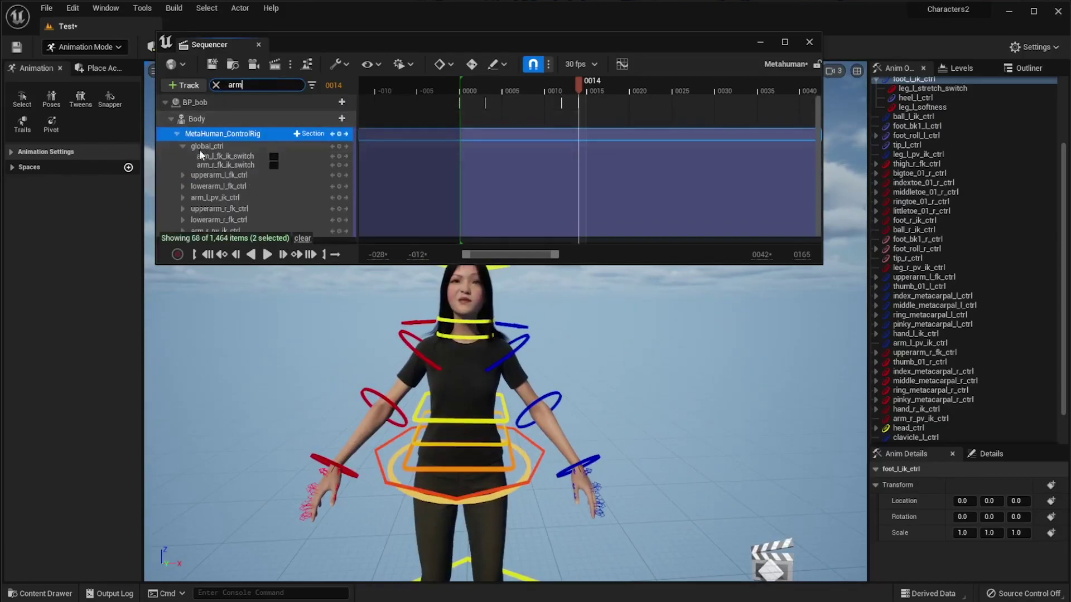
pyautogui.click(274, 162)
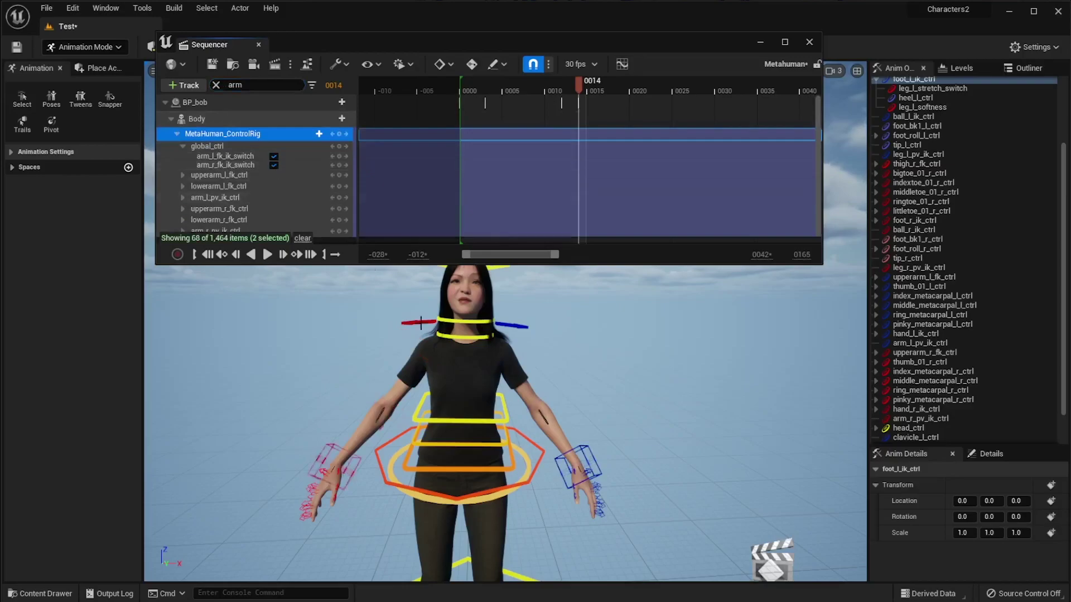
# Step: Move hand_l_ik_ctrl to bring the left hand in front of the body, and rotate it to about 49.7 on the third axis
pyautogui.click(588, 449)
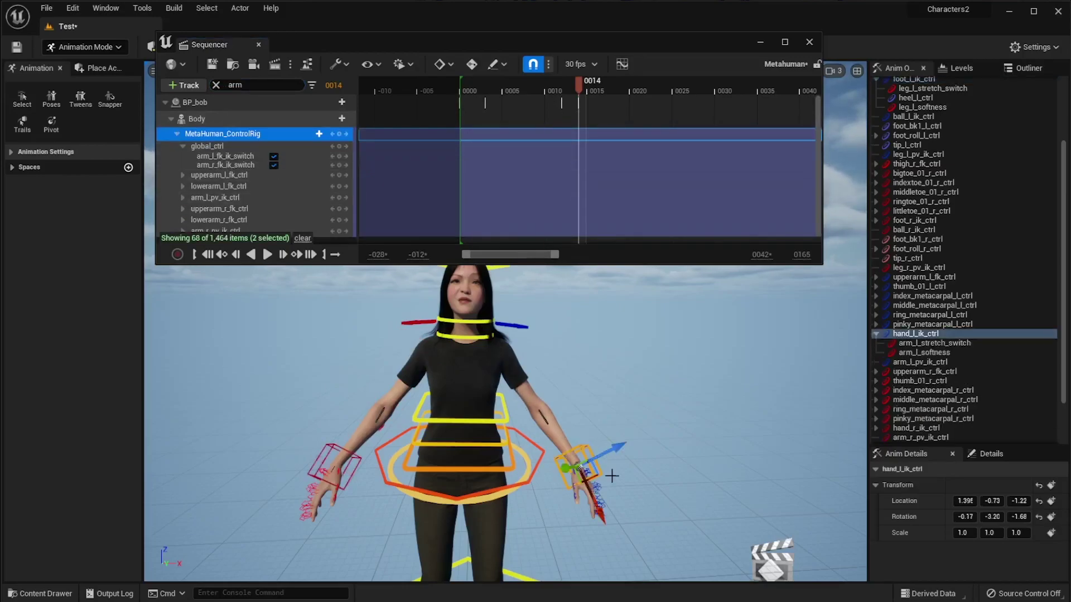
pyautogui.moveTo(576, 467); pyautogui.dragTo(654, 460)
pyautogui.moveTo(636, 476); pyautogui.dragTo(601, 516, button='right')
pyautogui.moveTo(592, 442); pyautogui.dragTo(505, 401)
pyautogui.press('e')
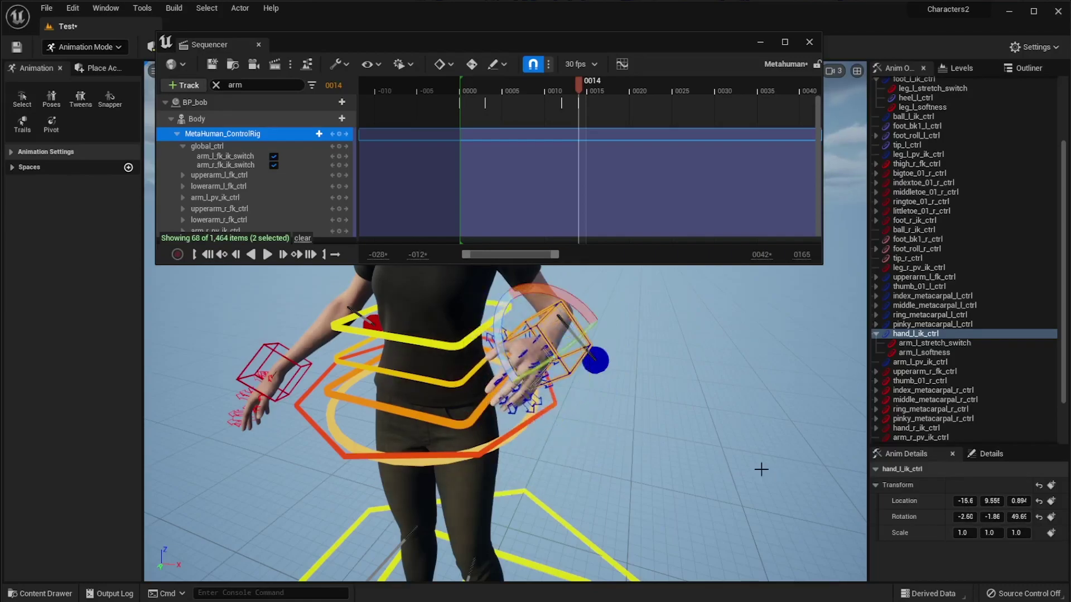
# Step: Clear the track filter, collapse the MetaHuman_ControlRig track and select Face_ControlBoard_CtrlRig to list the face controls
pyautogui.moveTo(760, 469); pyautogui.dragTo(402, 288, button='right')
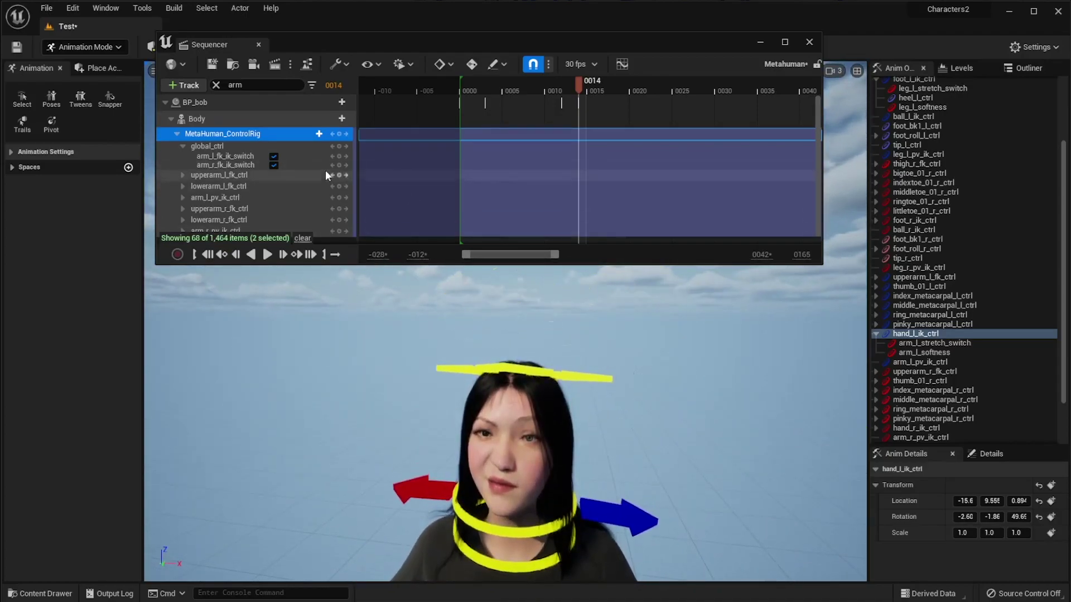
pyautogui.click(217, 84)
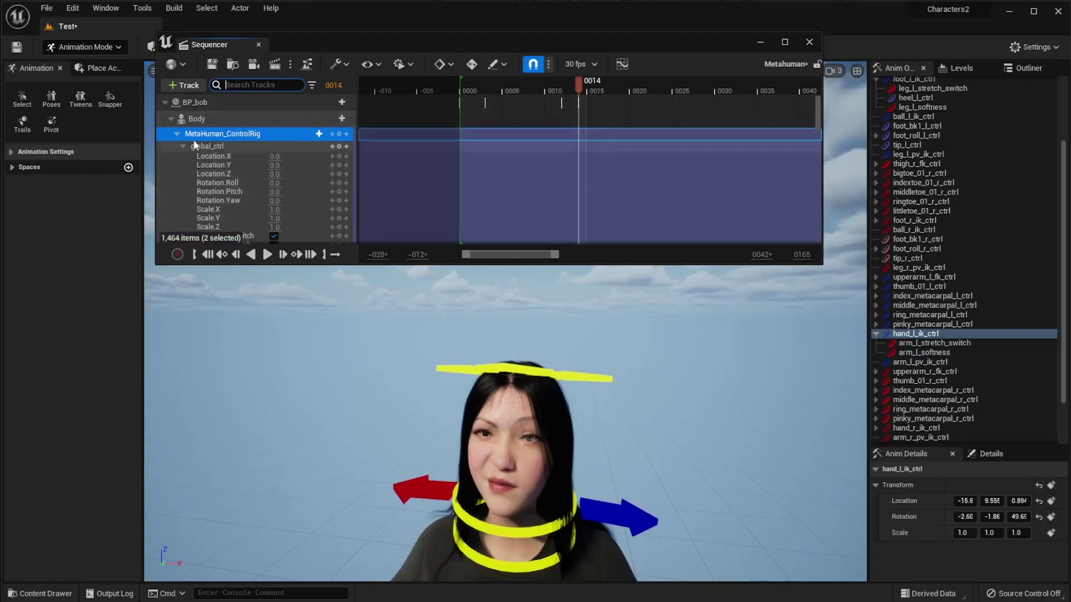
pyautogui.click(177, 134)
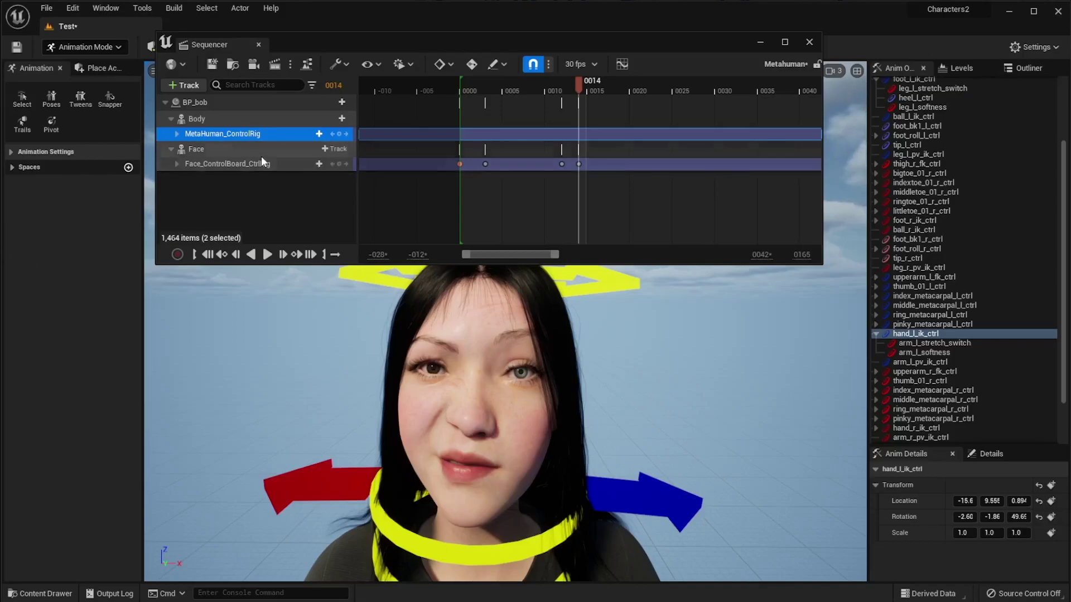
pyautogui.click(206, 164)
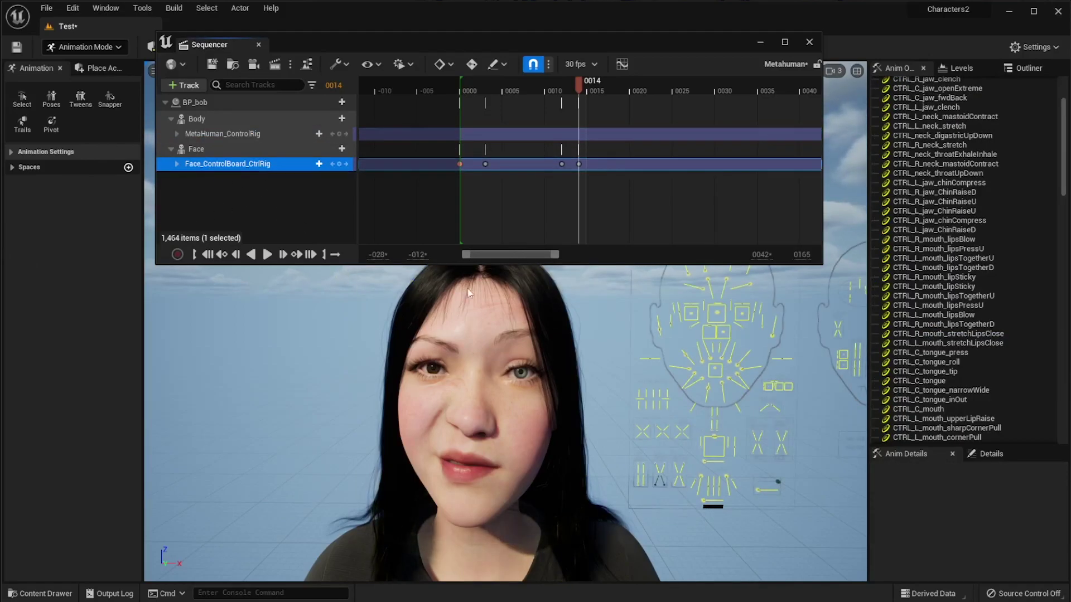
pyautogui.moveTo(721, 388); pyautogui.dragTo(650, 317, button='right')
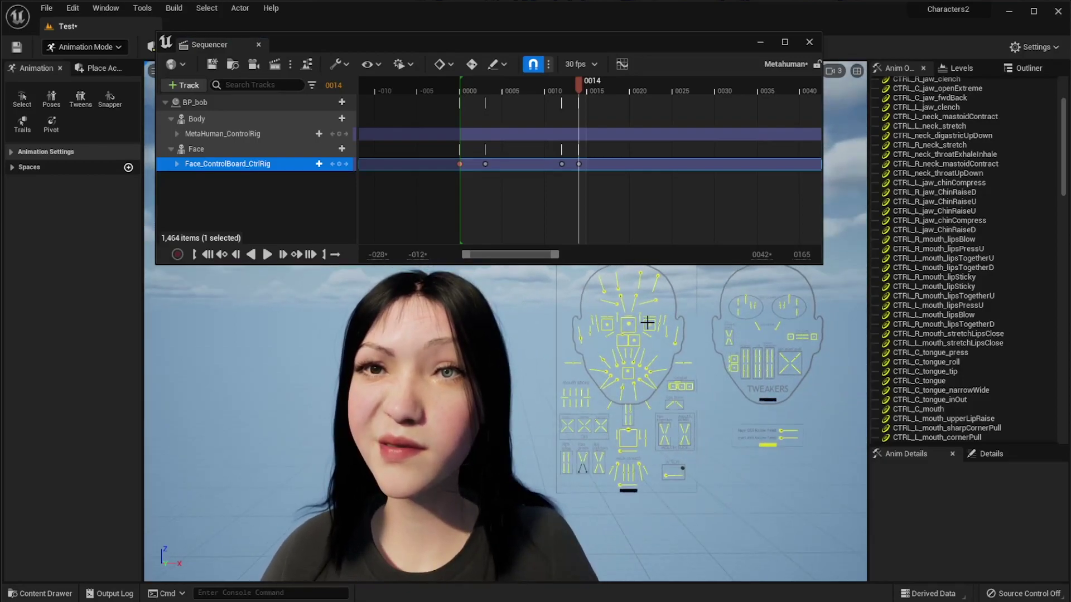
# Step: Set the face controls CTRL_L_mouth_lipsBlow and CTRL_L_jaw_chinCompress to 1.0
pyautogui.click(924, 315)
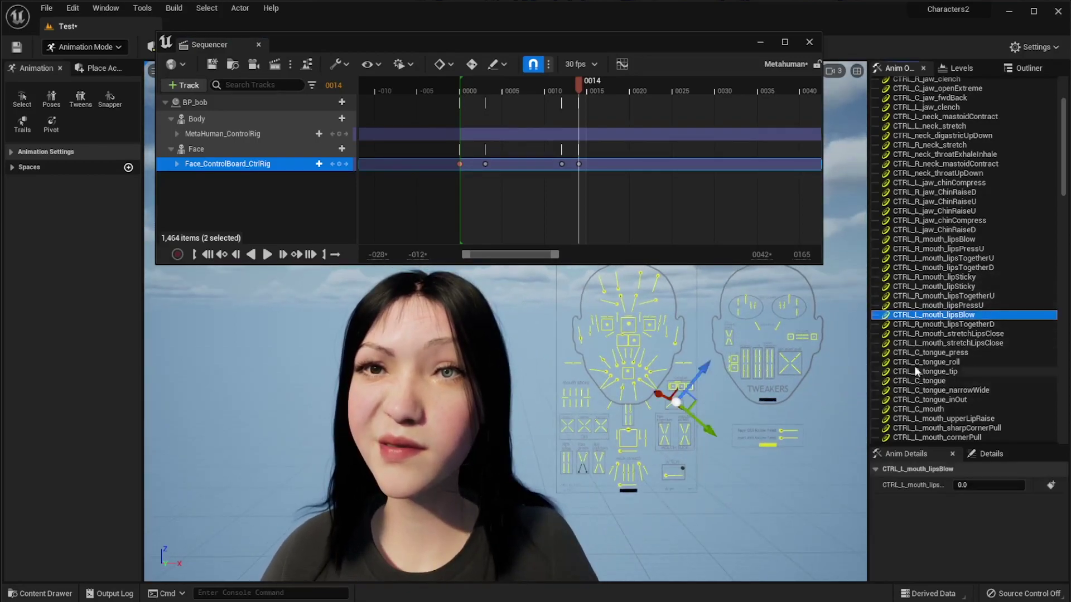
pyautogui.click(920, 352)
pyautogui.click(925, 311)
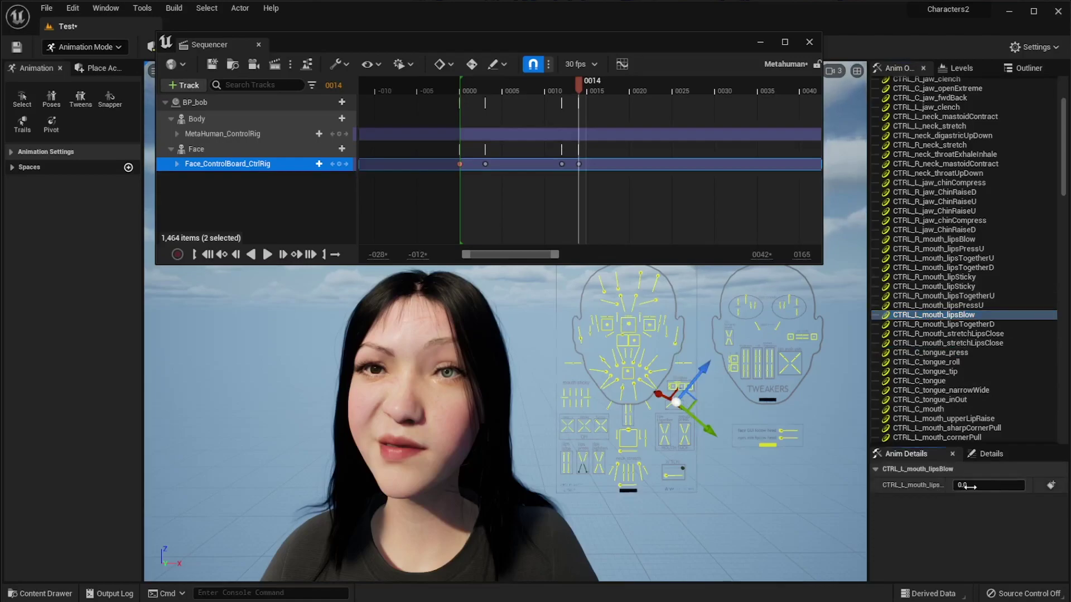
pyautogui.moveTo(970, 487); pyautogui.dragTo(1026, 487)
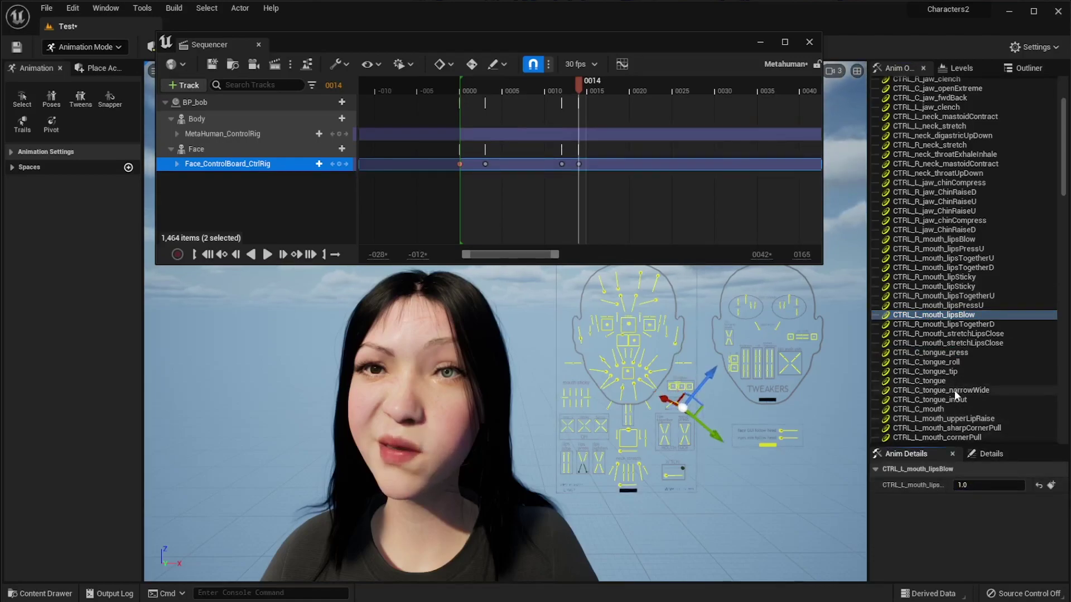
pyautogui.click(929, 409)
pyautogui.click(906, 184)
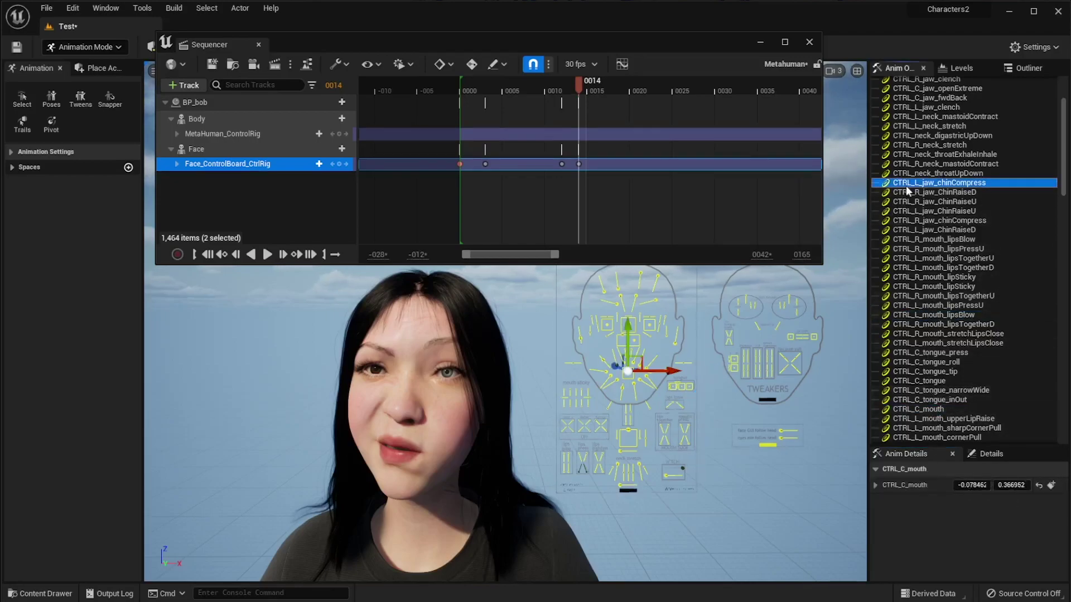
pyautogui.moveTo(970, 485); pyautogui.dragTo(1025, 485)
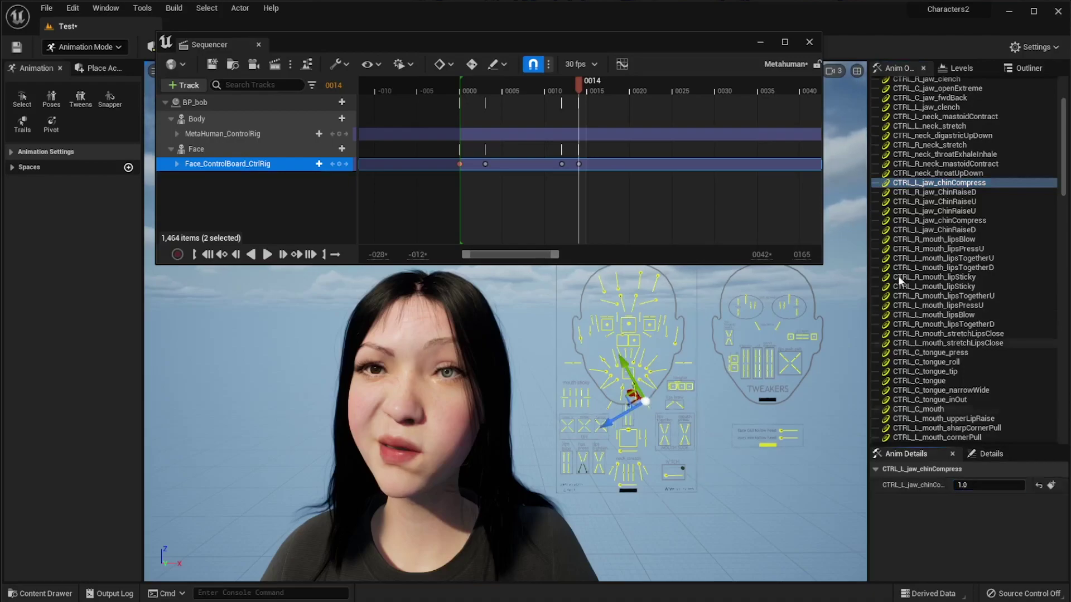
# Step: Set the face controls CTRL_R_neck_stretch and CTRL_L_jaw_clench to 1.0
pyautogui.click(928, 128)
pyautogui.click(932, 143)
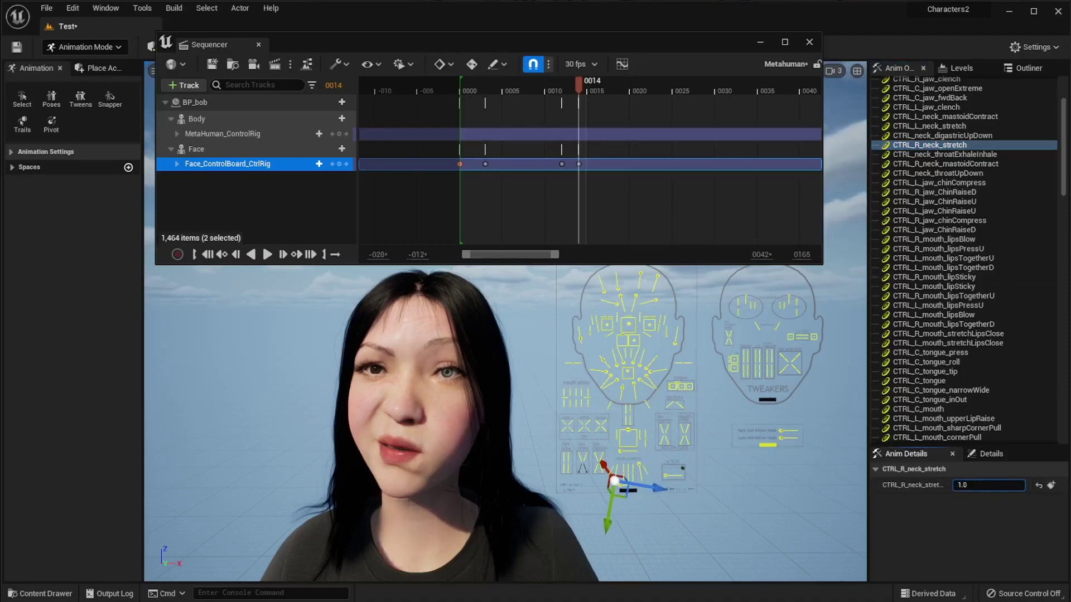
pyautogui.click(953, 106)
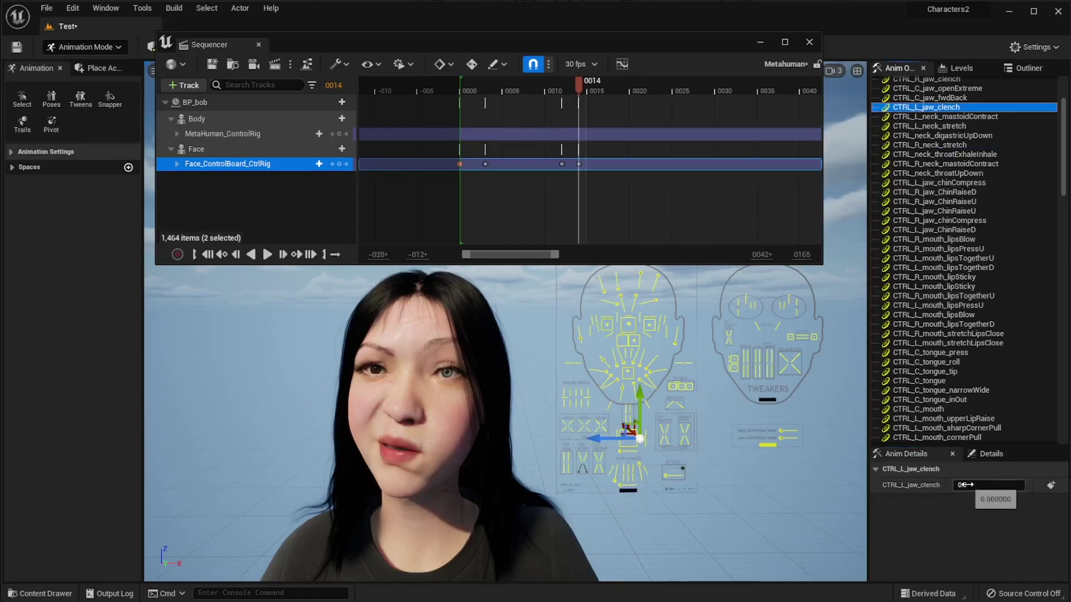
pyautogui.moveTo(969, 485); pyautogui.dragTo(1020, 484)
# Step: Set CTRL_neck_throatUpDown to 1.0 and select CTRL_R_jaw_ChinRaiseD, leaving it at 0.0
pyautogui.scroll(5, 955, 250)
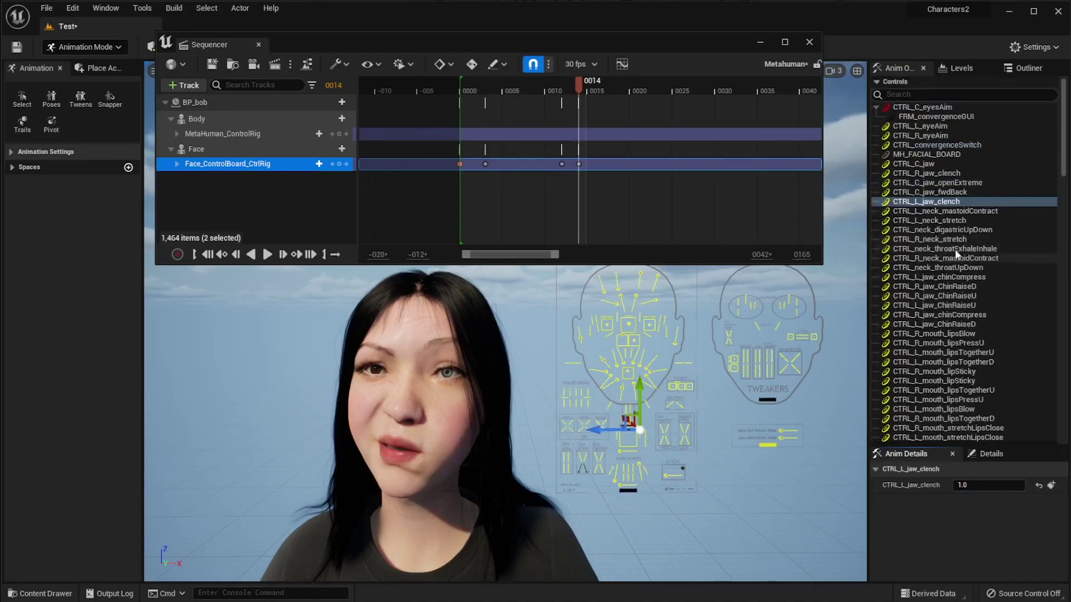
pyautogui.click(937, 268)
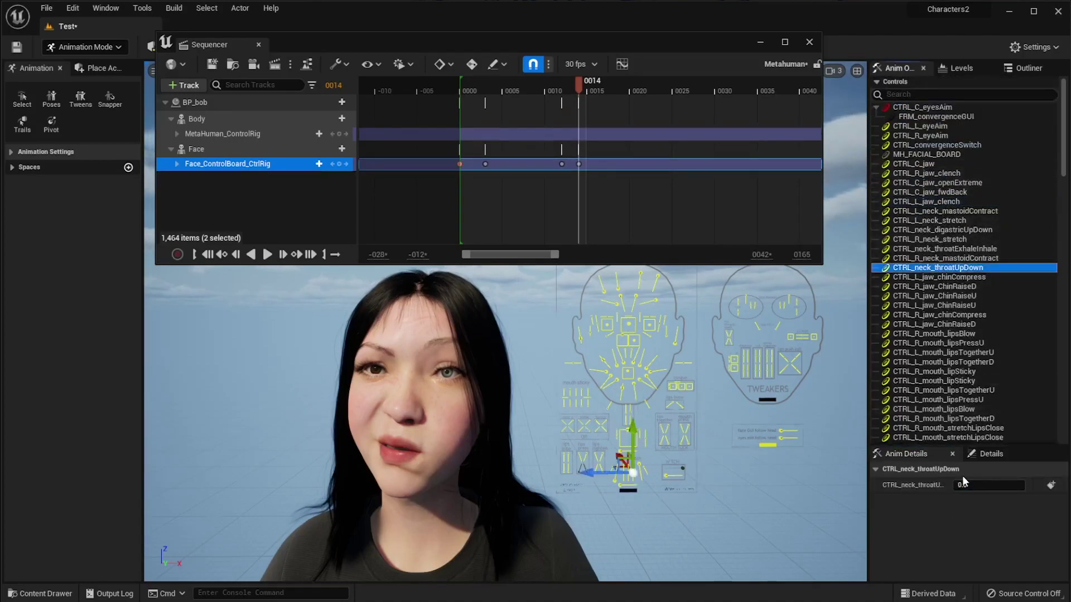
pyautogui.moveTo(964, 485); pyautogui.dragTo(1021, 484)
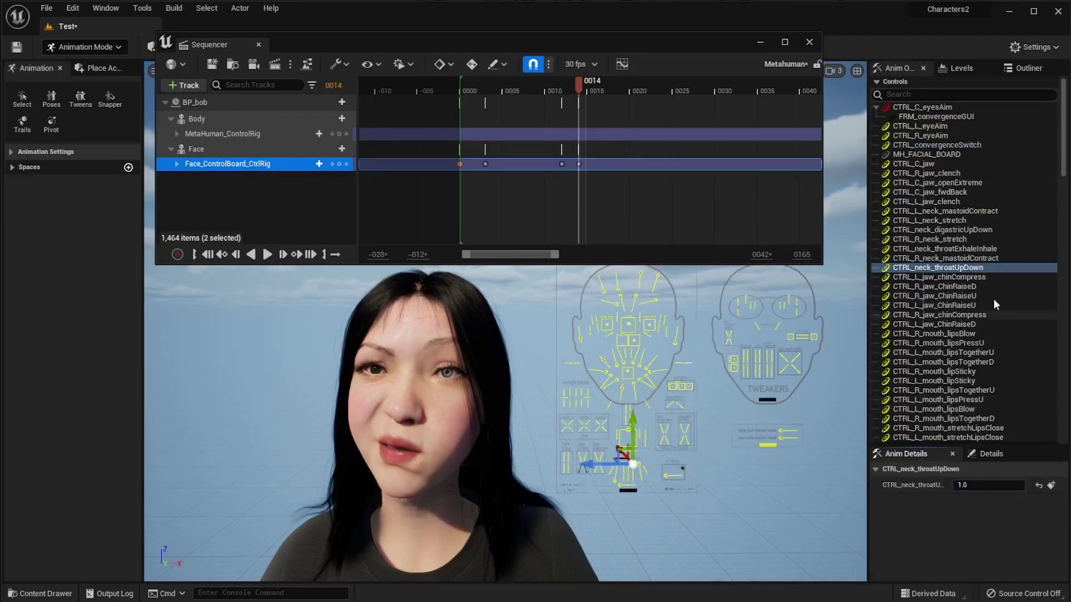
pyautogui.click(950, 287)
pyautogui.click(971, 485)
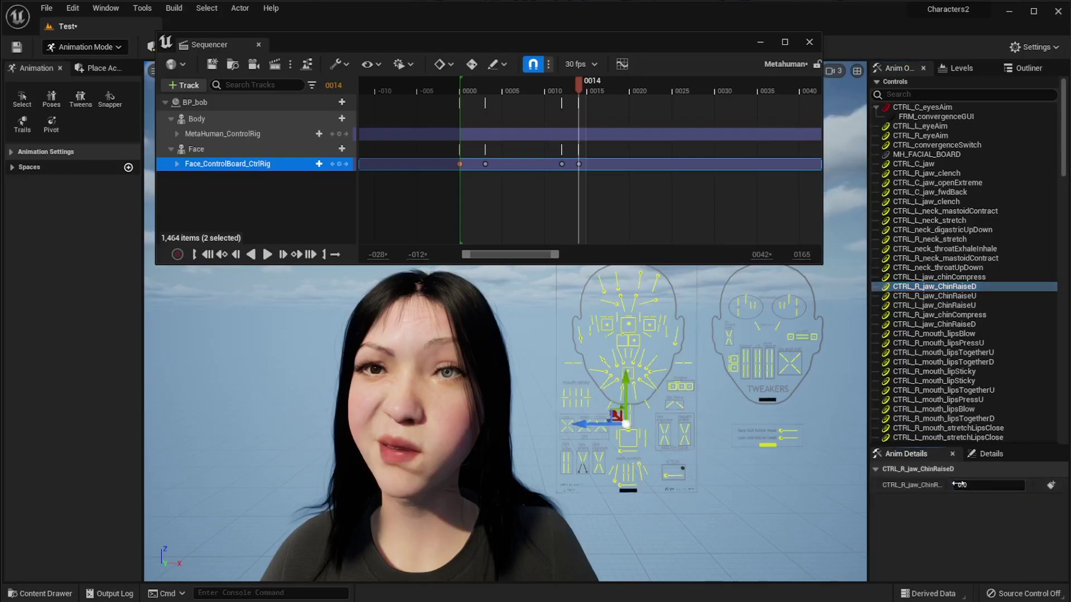
pyautogui.moveTo(398, 406); pyautogui.dragTo(332, 403, button='right')
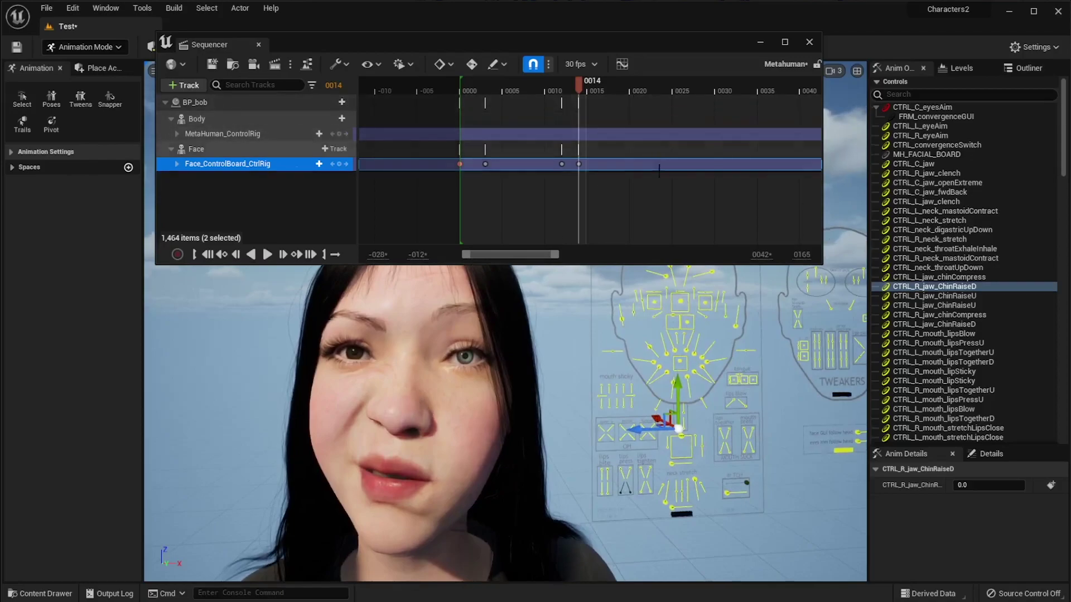
# Step: Move the Sequencer window clear of the viewport and place a Cine Camera Actor above the MetaHuman's head
pyautogui.moveTo(579, 37); pyautogui.dragTo(859, 54)
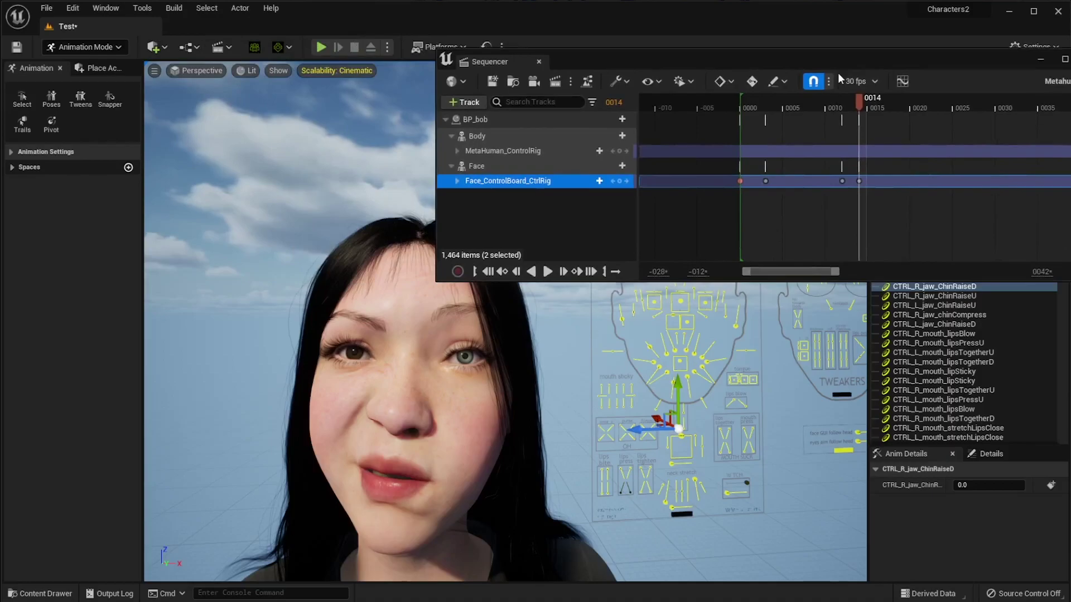
pyautogui.moveTo(628, 58); pyautogui.dragTo(775, 39)
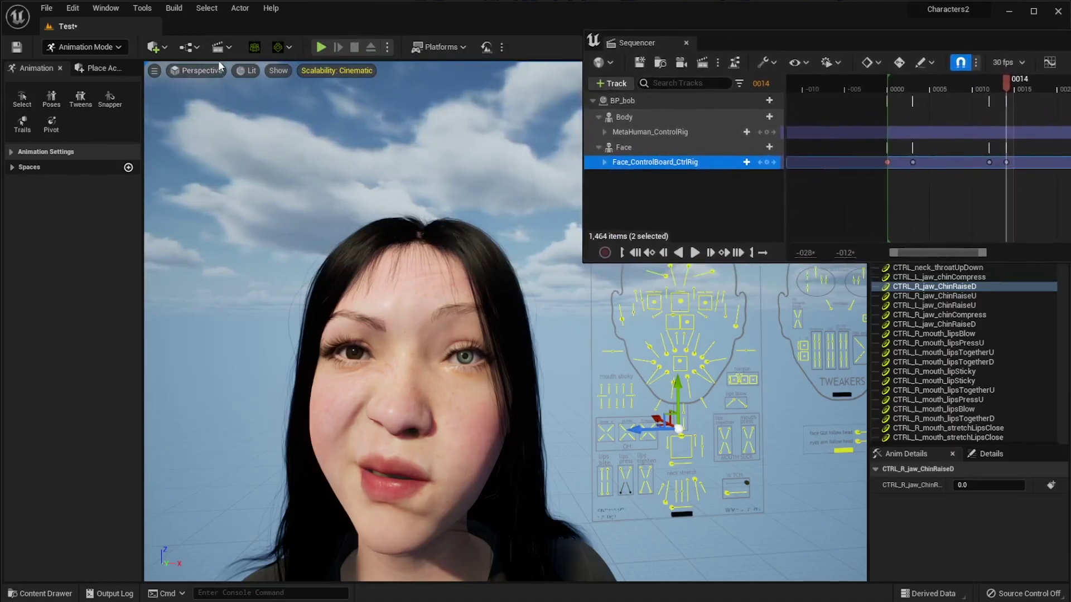
pyautogui.click(158, 54)
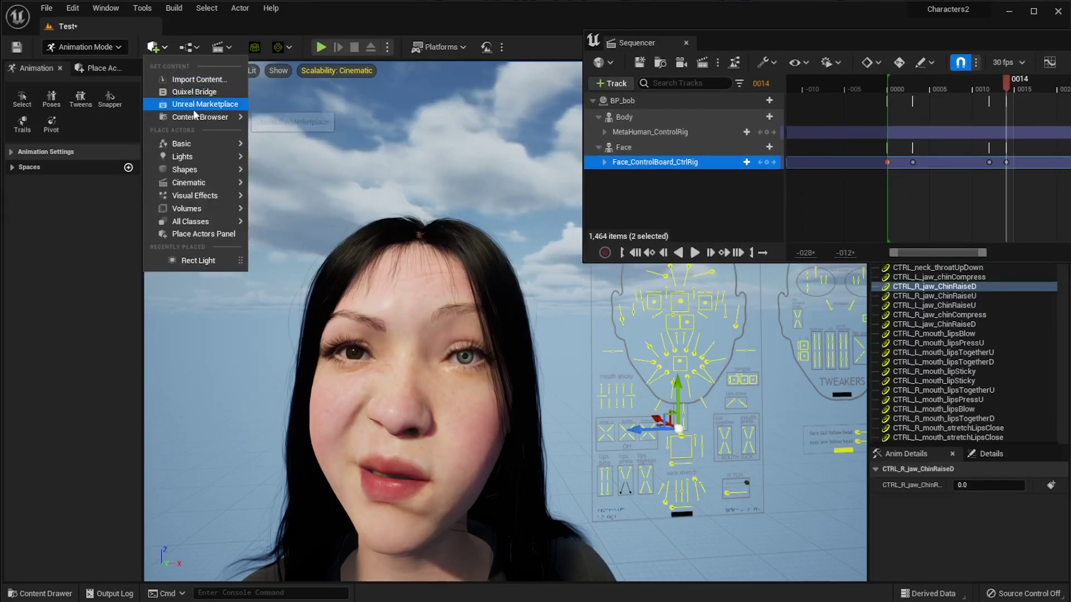
pyautogui.moveTo(187, 183)
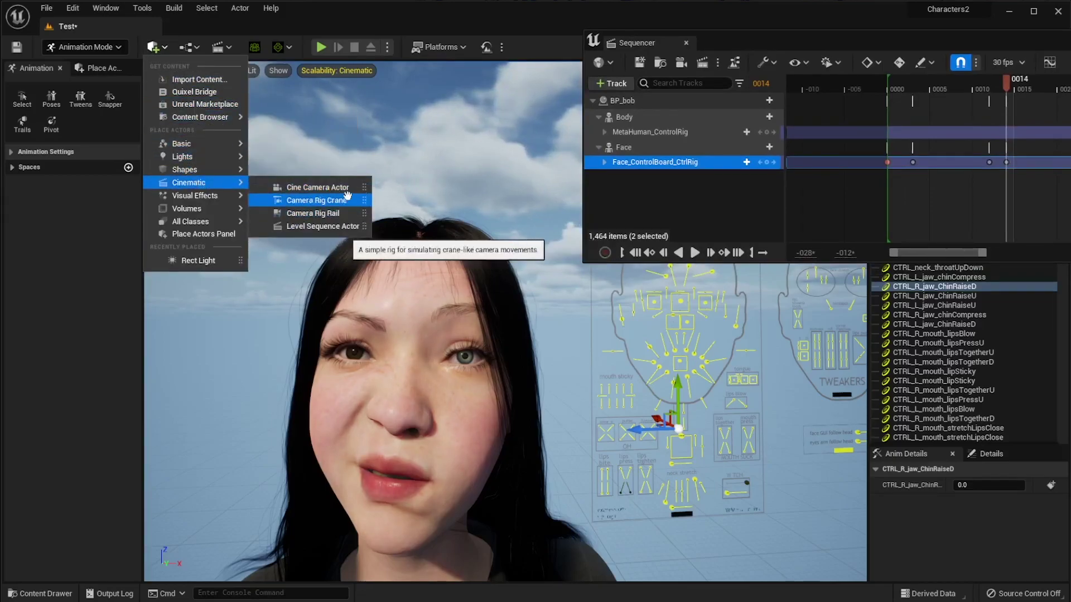
pyautogui.click(306, 187)
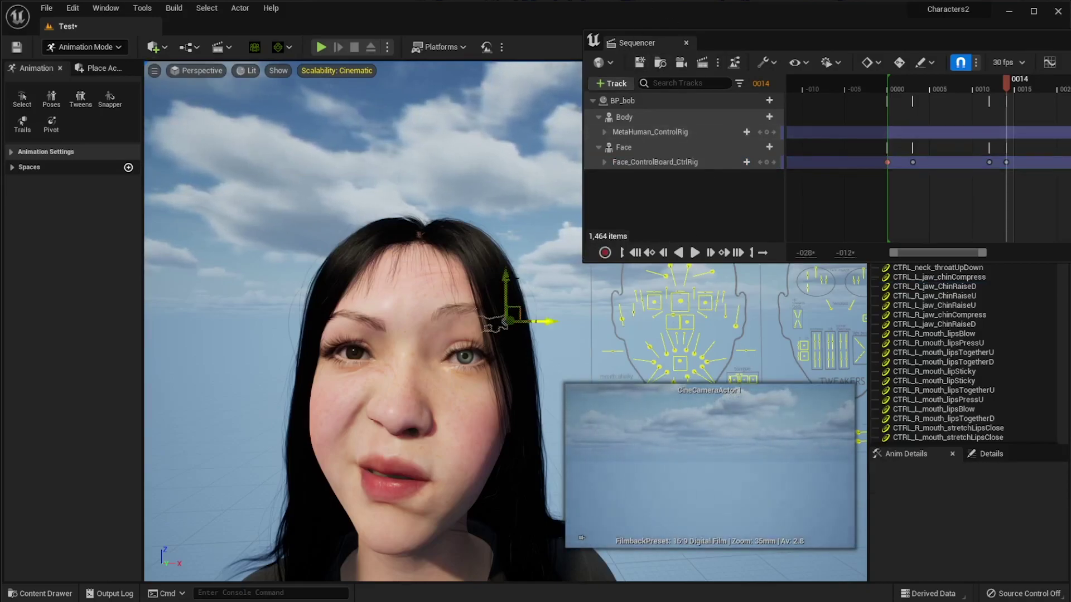
pyautogui.moveTo(519, 309); pyautogui.dragTo(525, 168)
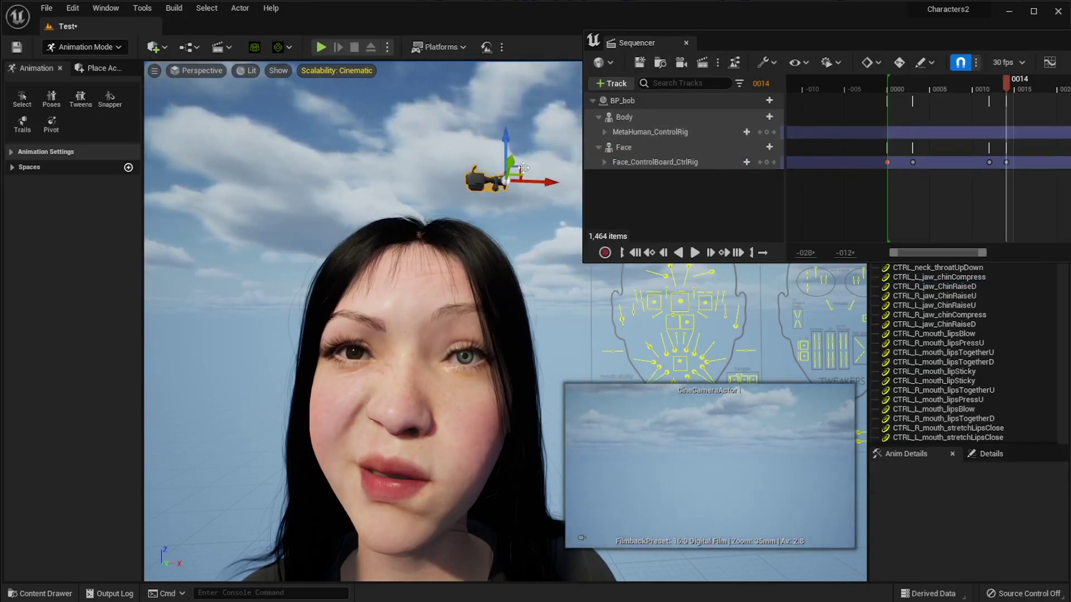
# Step: Add CineCameraActor1 to the level sequence as an actor track
pyautogui.click(617, 88)
pyautogui.moveTo(660, 106)
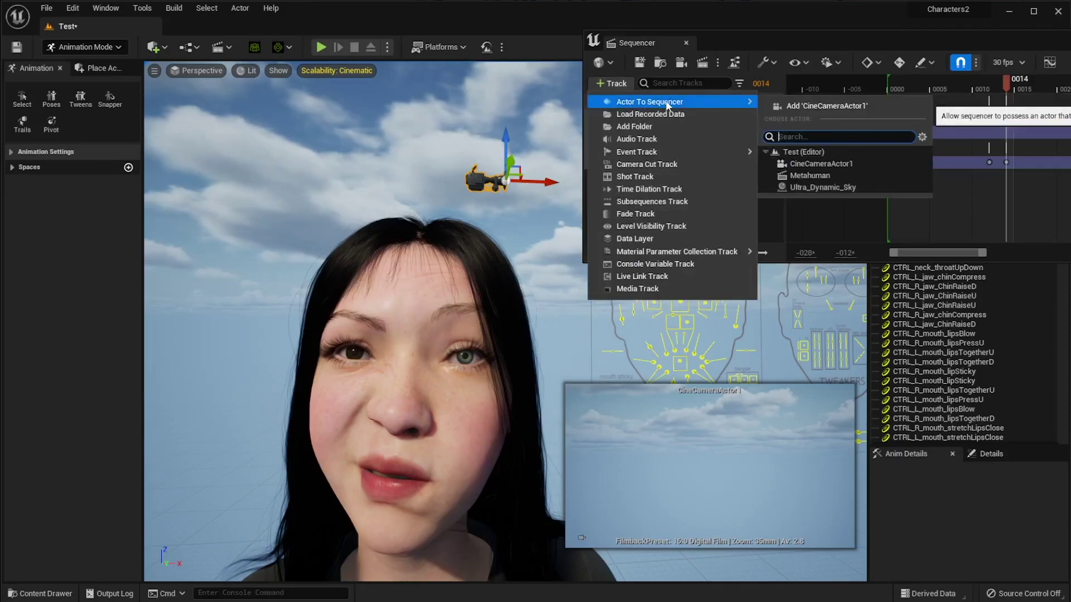
pyautogui.click(826, 107)
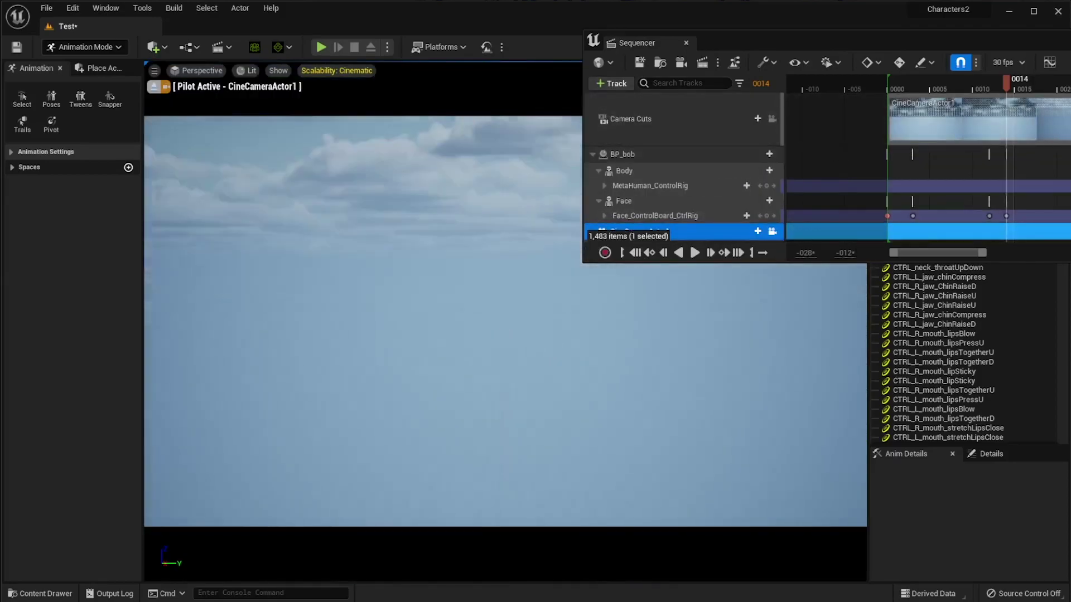
# Step: Fly the piloted CineCameraActor1 around until it frames the MetaHuman's face from the front
pyautogui.moveTo(506, 321); pyautogui.dragTo(435, 323, button='right')
pyautogui.press('a')
pyautogui.press('w')
pyautogui.press('w')
pyautogui.press('s')
pyautogui.press('s')
pyautogui.press('d')
pyautogui.press('w')
pyautogui.press('a')
pyautogui.press('w')
# Step: Reduce the Manual Focus Distance of CineCameraActor1 to bring the face into focus
pyautogui.scroll(-3, 651, 217)
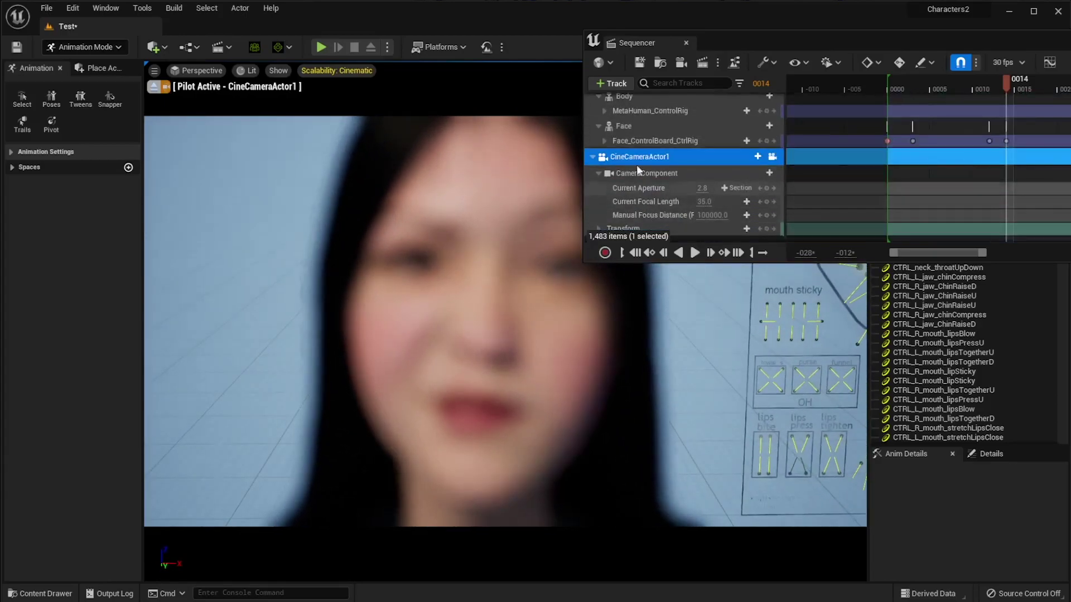
pyautogui.click(705, 215)
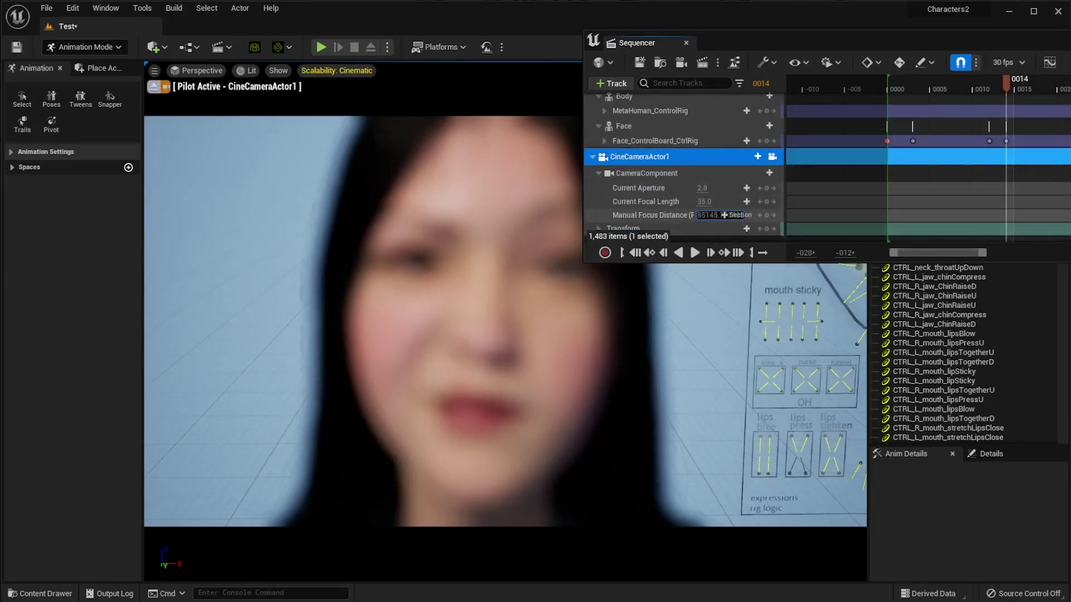
pyautogui.moveTo(705, 215)
pyautogui.mouseDown()
pyautogui.moveTo(661, 215)
pyautogui.moveTo(704, 215)
pyautogui.mouseUp()
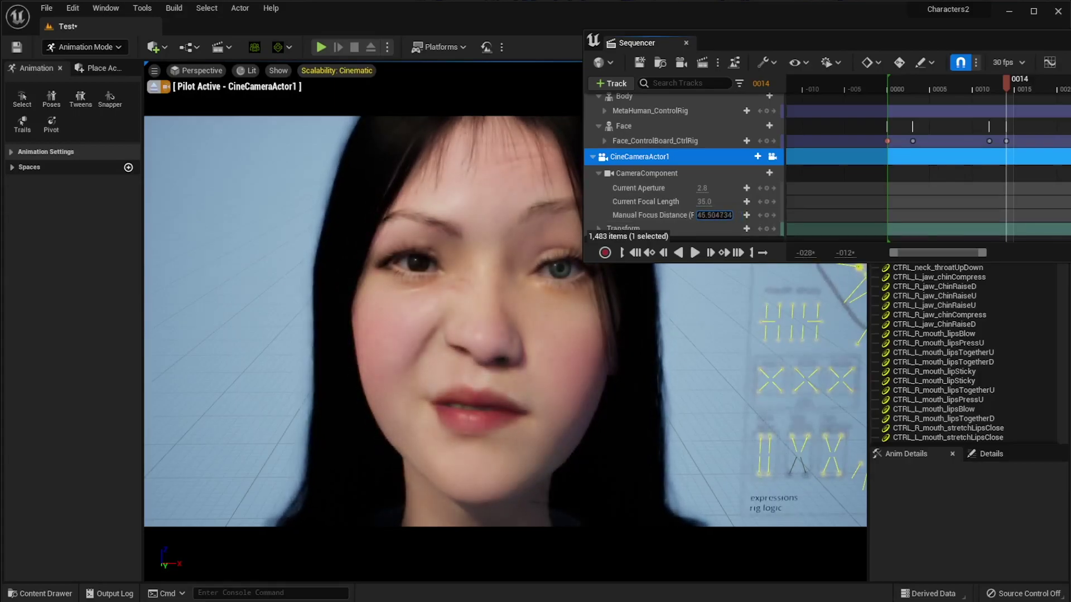
# Step: Move the camera to an angled close-up of the face and set its Manual Focus Distance to about 22.84
pyautogui.moveTo(533, 394); pyautogui.dragTo(586, 395, button='right')
pyautogui.moveTo(541, 312)
pyautogui.mouseDown(button='right')
pyautogui.moveTo(563, 313)
pyautogui.moveTo(558, 301)
pyautogui.moveTo(541, 312)
pyautogui.mouseUp(button='right')
pyautogui.moveTo(709, 215)
pyautogui.mouseDown()
pyautogui.moveTo(700, 215)
pyautogui.moveTo(724, 215)
pyautogui.mouseUp()
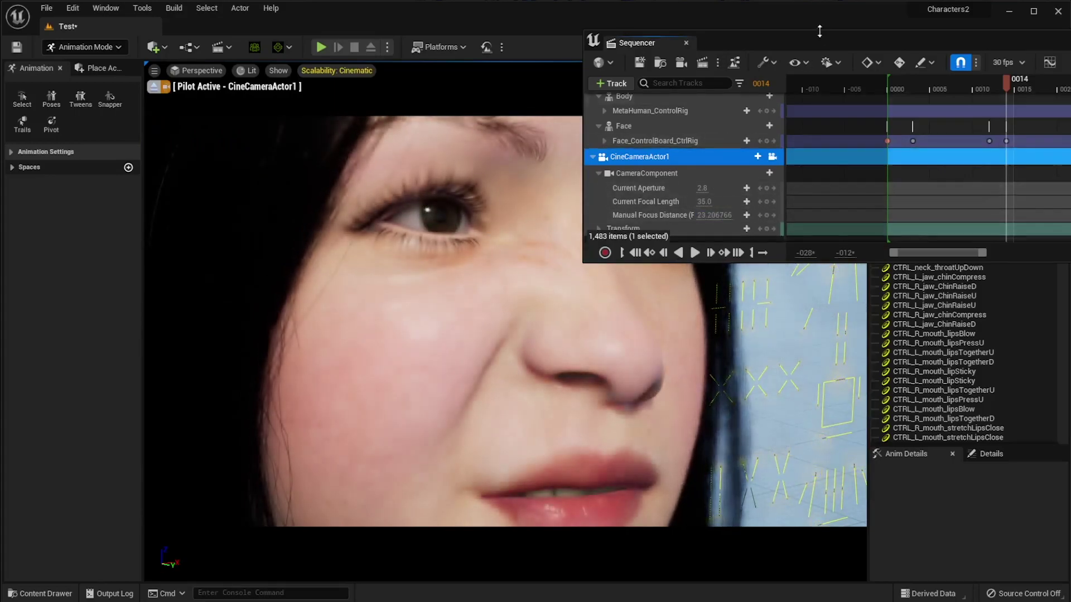
pyautogui.moveTo(637, 43); pyautogui.dragTo(920, 18)
pyautogui.moveTo(1070, 19); pyautogui.dragTo(1049, 18)
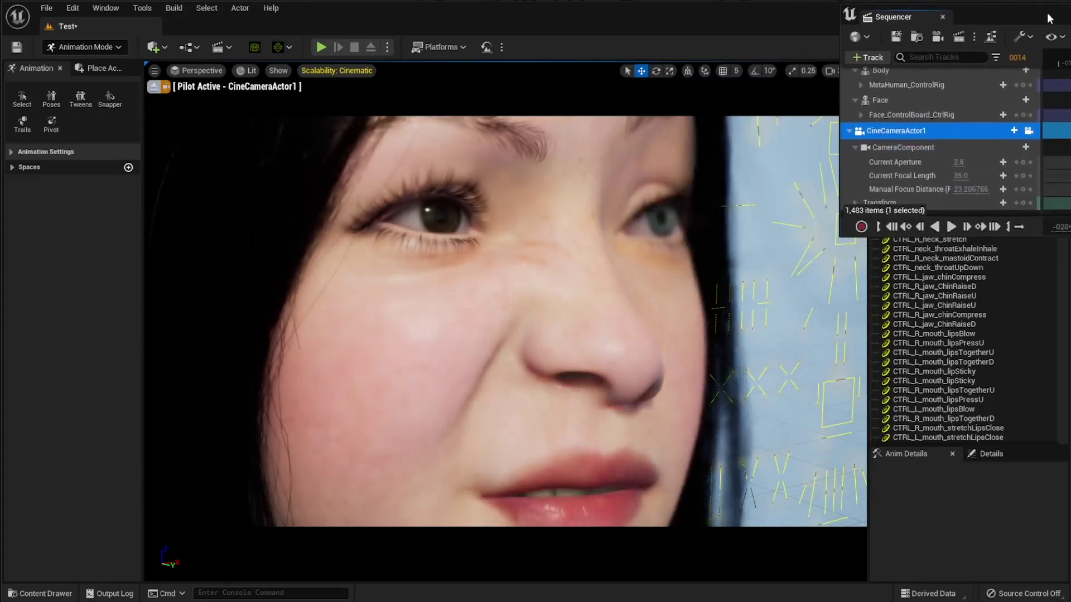
pyautogui.moveTo(968, 190); pyautogui.dragTo(974, 190)
pyautogui.click(778, 162)
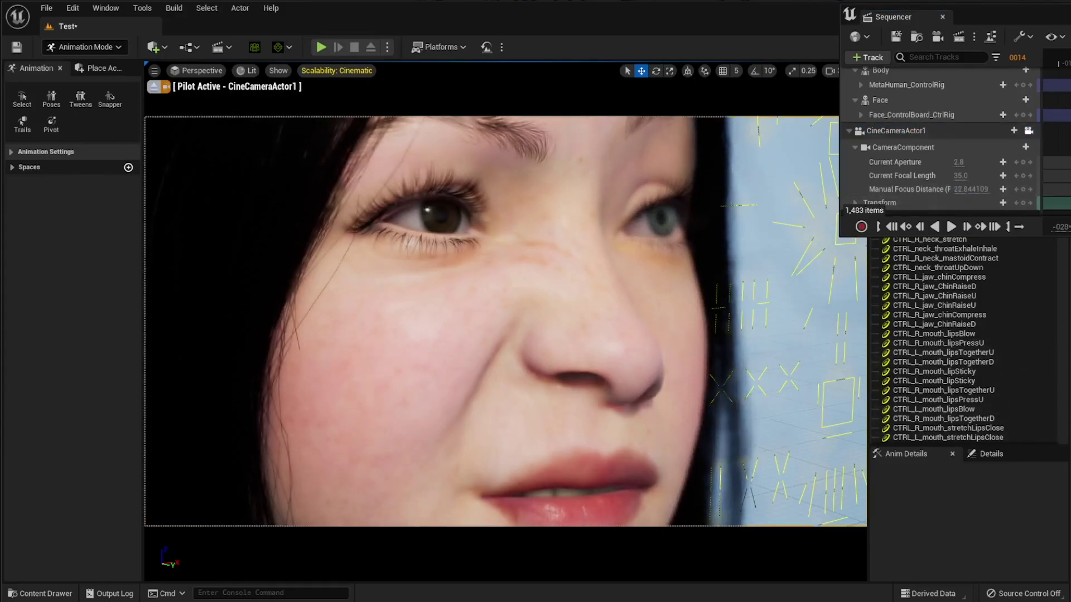
# Step: Set the Time Of Day of Ultra_Dynamic_Sky to about 1094.4 and reframe the camera on the front of the face
pyautogui.moveTo(987, 16); pyautogui.dragTo(1070, 22)
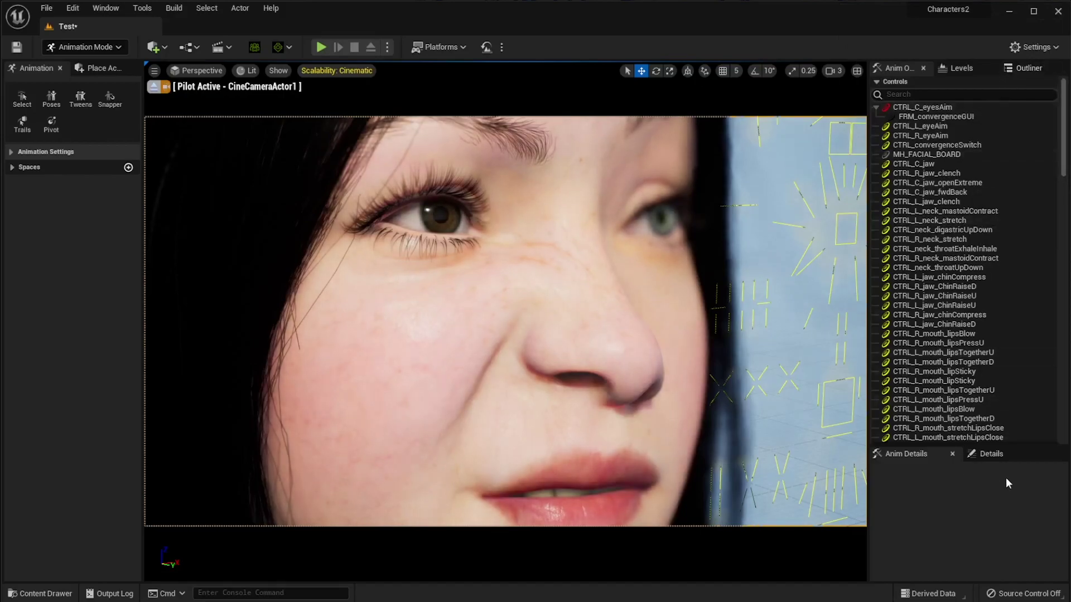
pyautogui.click(1003, 451)
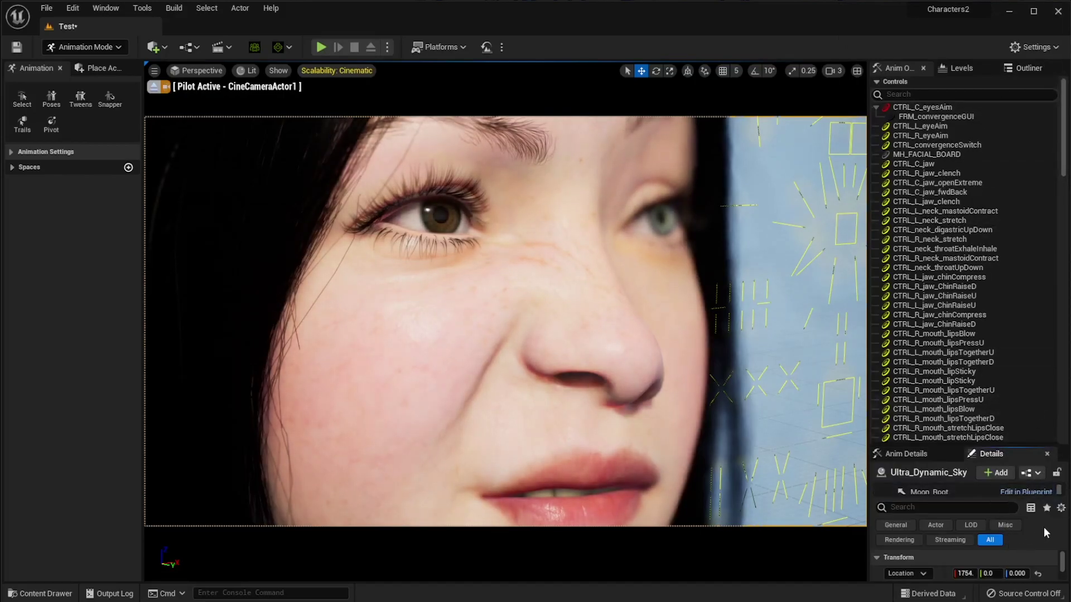
pyautogui.moveTo(1036, 447); pyautogui.dragTo(1029, 271)
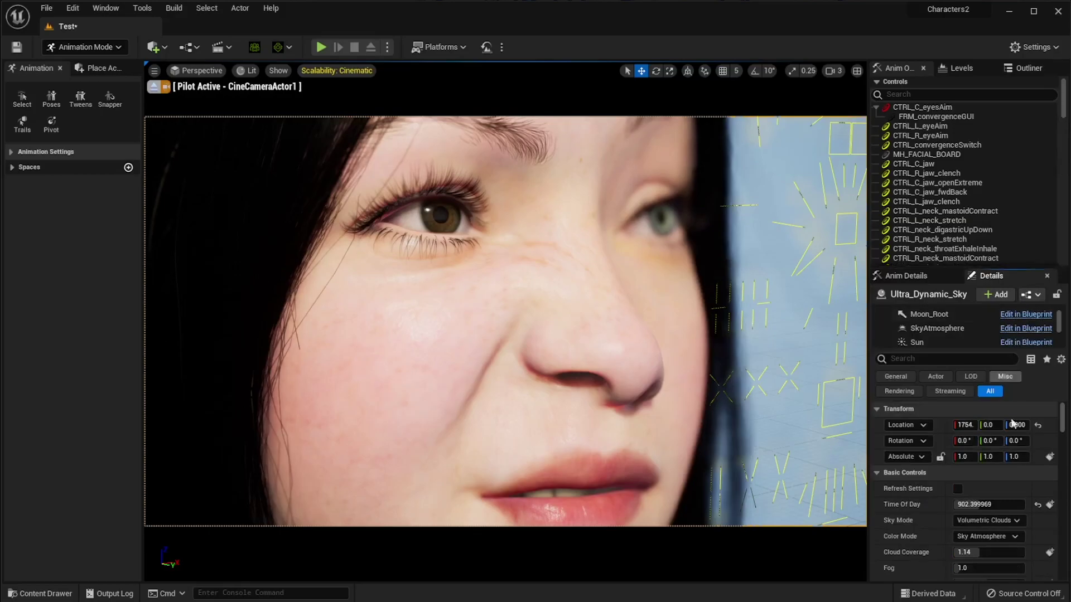
pyautogui.moveTo(975, 506)
pyautogui.mouseDown()
pyautogui.moveTo(1021, 505)
pyautogui.moveTo(967, 505)
pyautogui.moveTo(982, 505)
pyautogui.mouseUp()
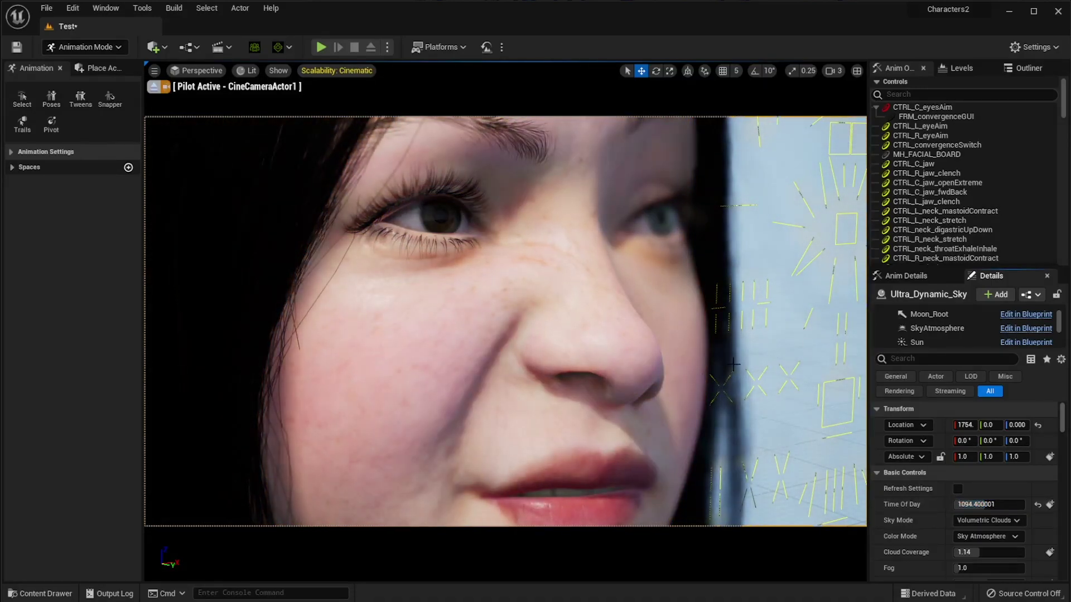
pyautogui.moveTo(644, 323)
pyautogui.mouseDown(button='right')
pyautogui.moveTo(558, 329)
pyautogui.moveTo(645, 324)
pyautogui.mouseUp(button='right')
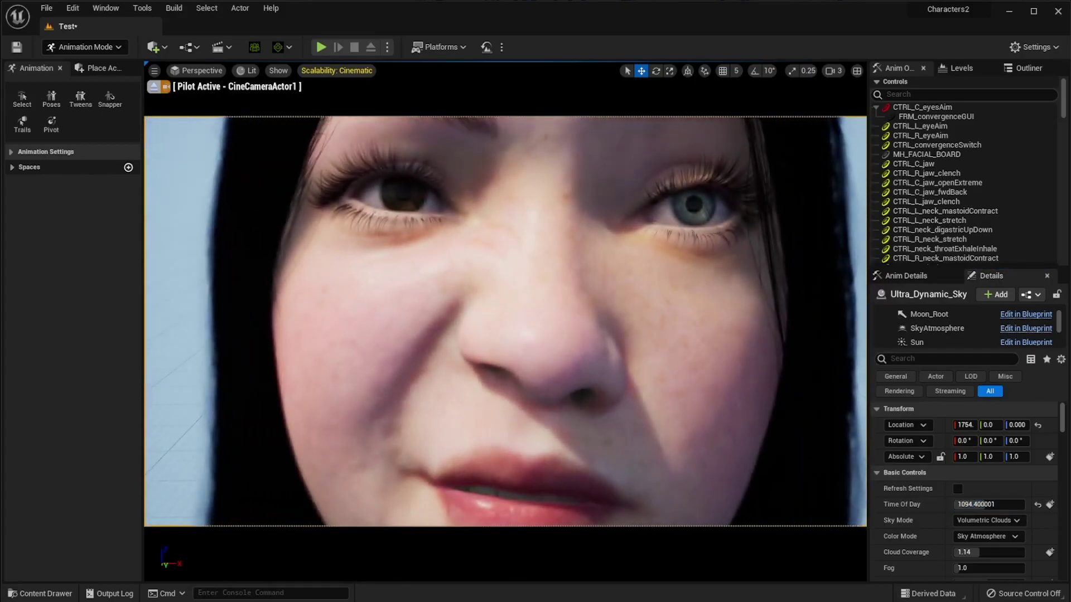
# Step: Bring the Sequencer window back over the viewport, check which actors can be added, and select the MetaHuman_ControlRig track
pyautogui.moveTo(1070, 40); pyautogui.dragTo(508, 125)
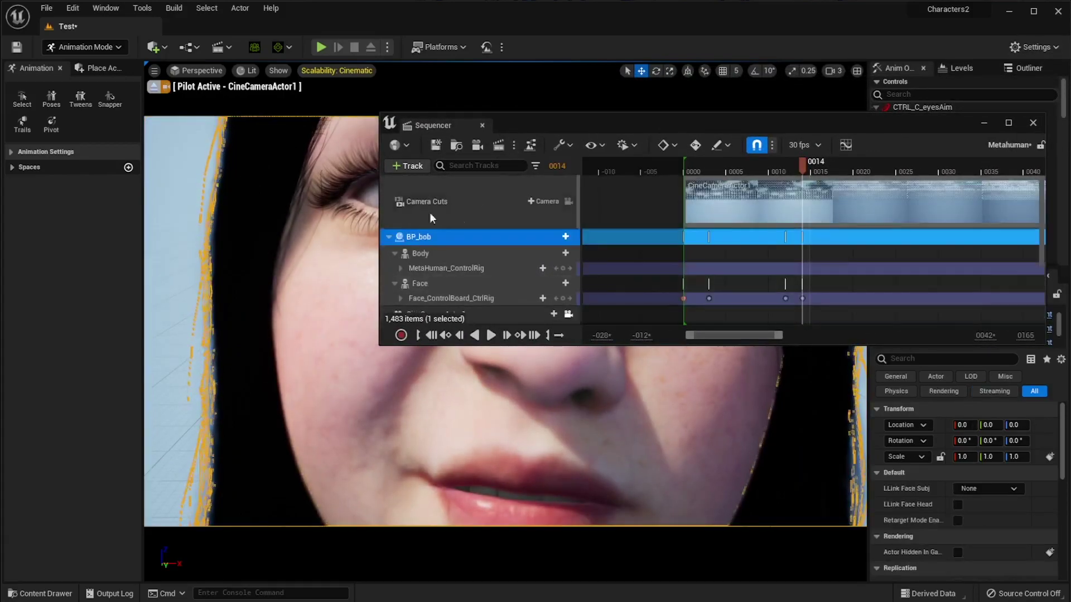
pyautogui.click(409, 166)
pyautogui.moveTo(512, 188)
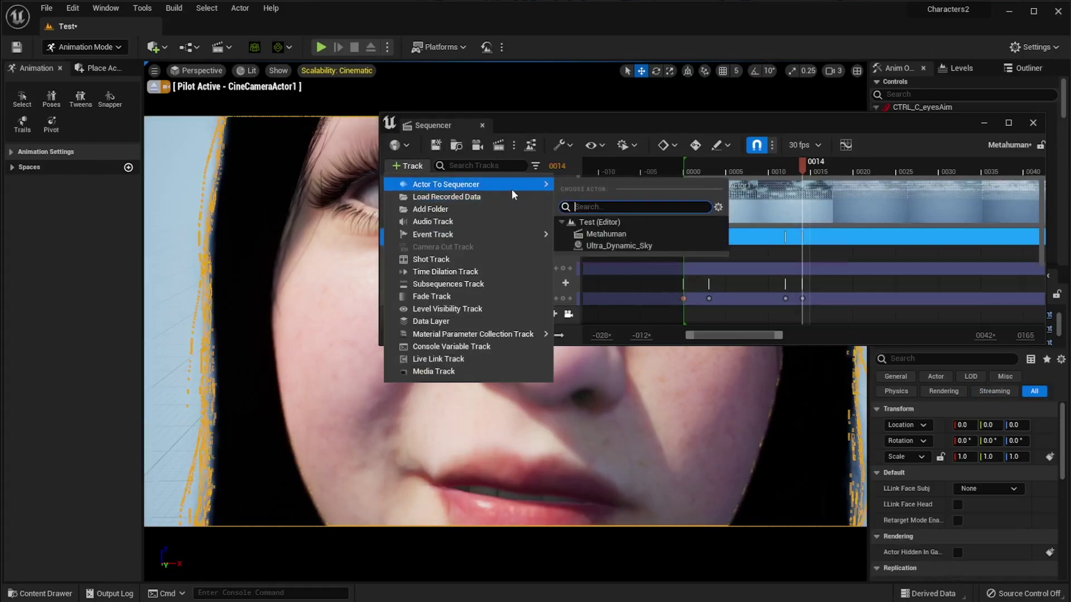
pyautogui.click(602, 114)
pyautogui.scroll(-2, 461, 263)
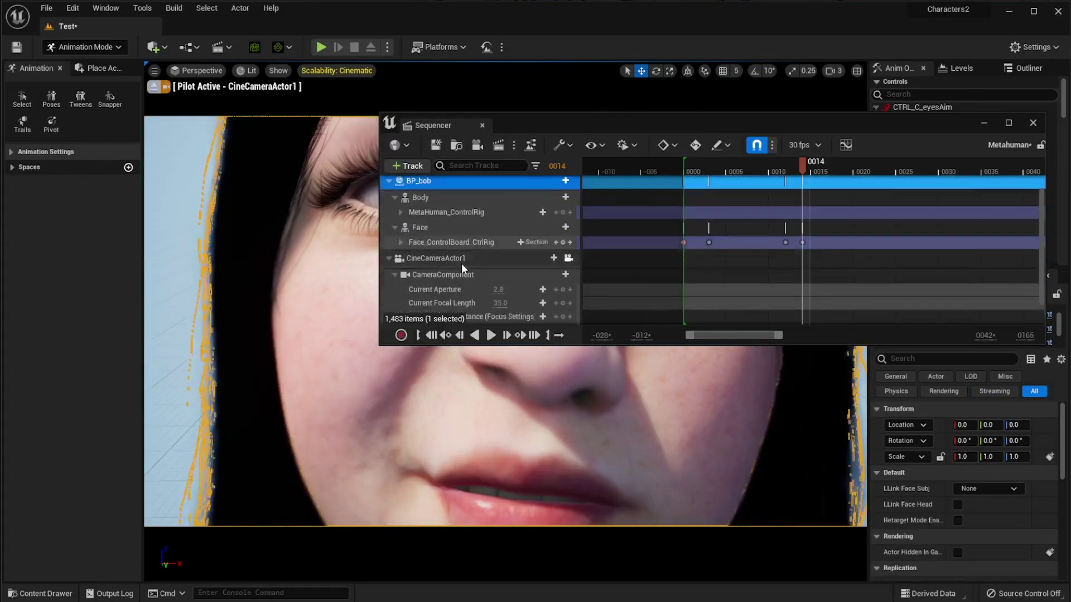
pyautogui.click(444, 243)
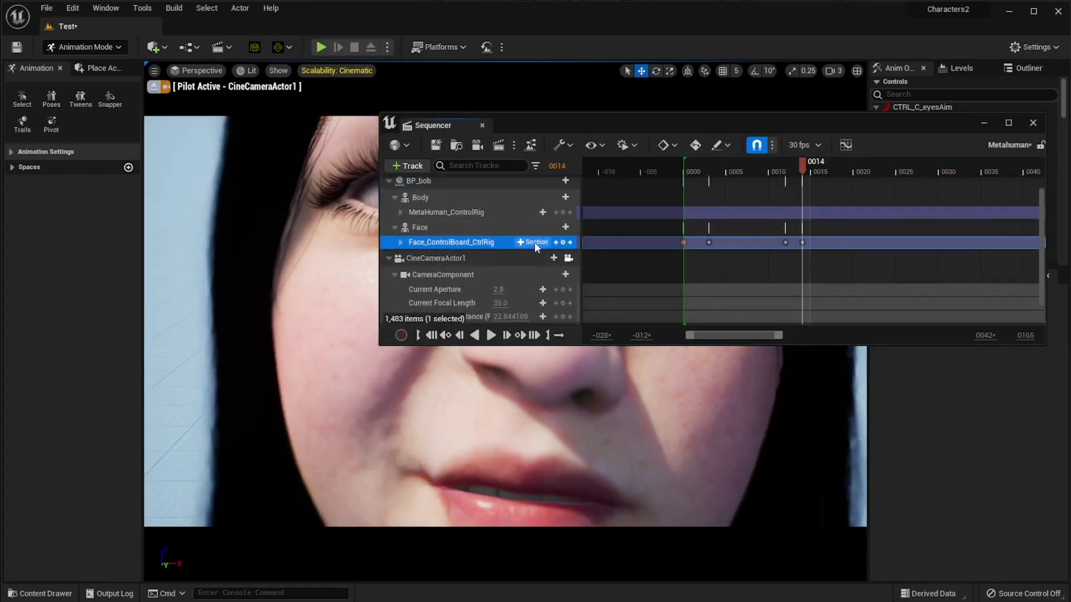
pyautogui.click(436, 212)
# Step: Move the Sequencer window aside, pull the camera back from the face and stop piloting CineCameraActor1
pyautogui.moveTo(568, 132); pyautogui.dragTo(1068, 106)
pyautogui.press('s')
pyautogui.moveTo(717, 265); pyautogui.dragTo(721, 266, button='right')
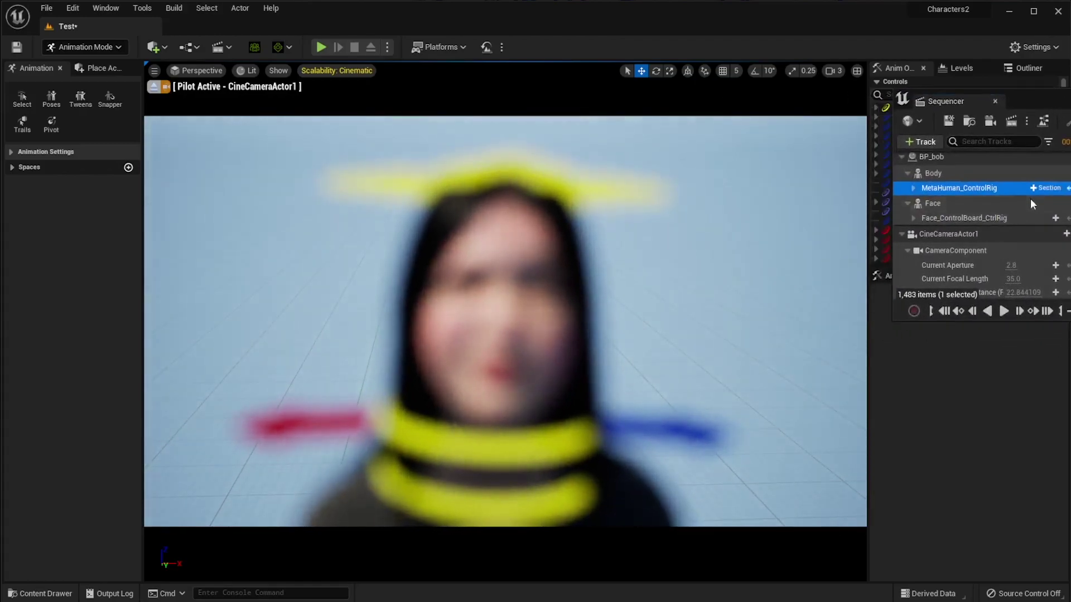
pyautogui.click(153, 88)
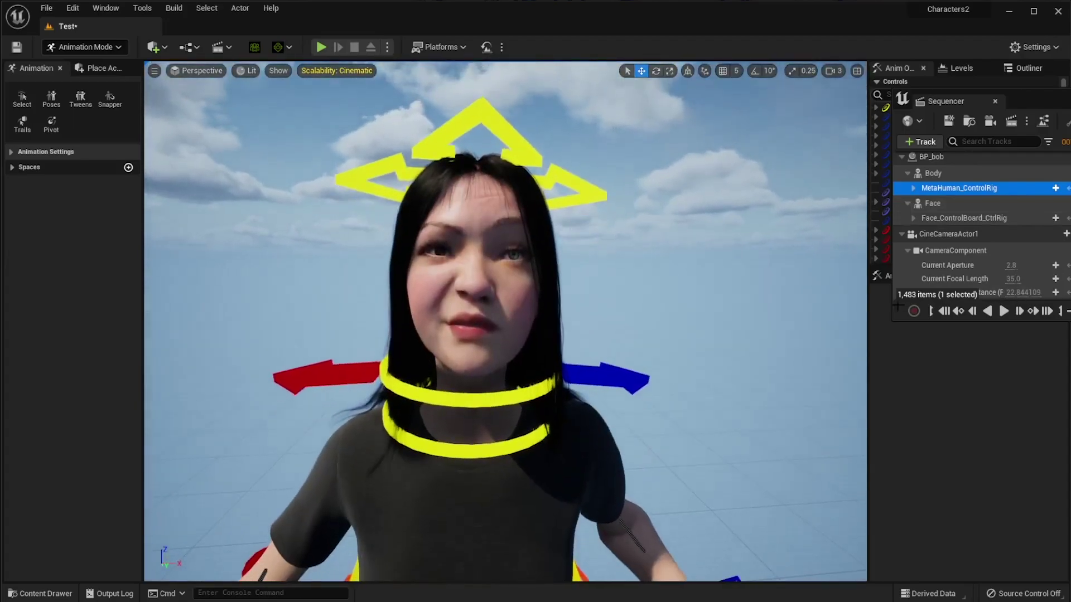
# Step: Select the Face_ControlBoard_CtrlRig track and open the animation value of the CTRL_C_jaw_openExtreme control
pyautogui.click(956, 221)
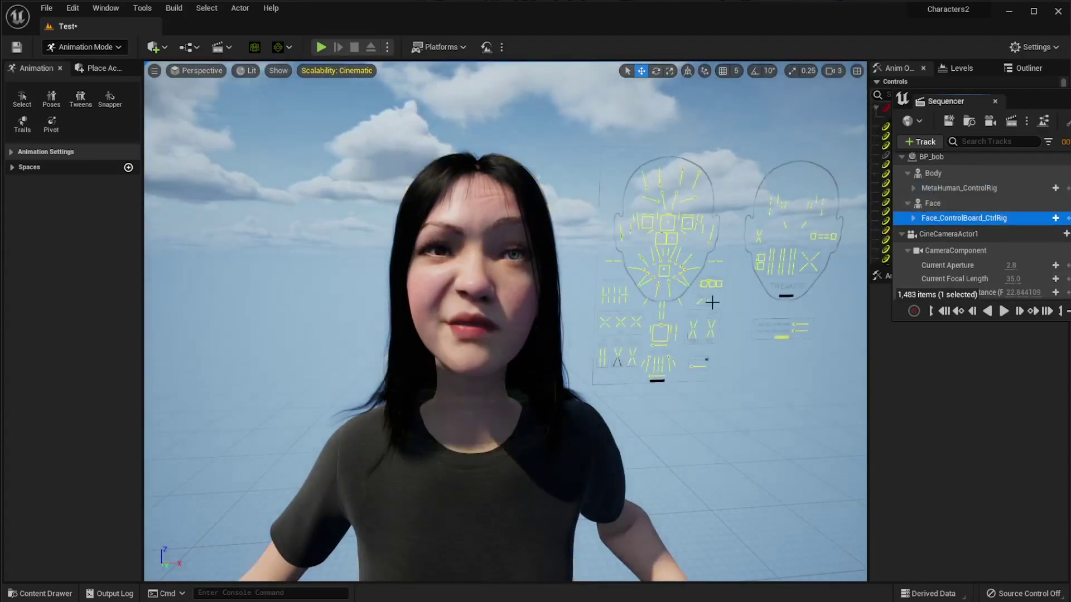
pyautogui.moveTo(1019, 101); pyautogui.dragTo(1070, 102)
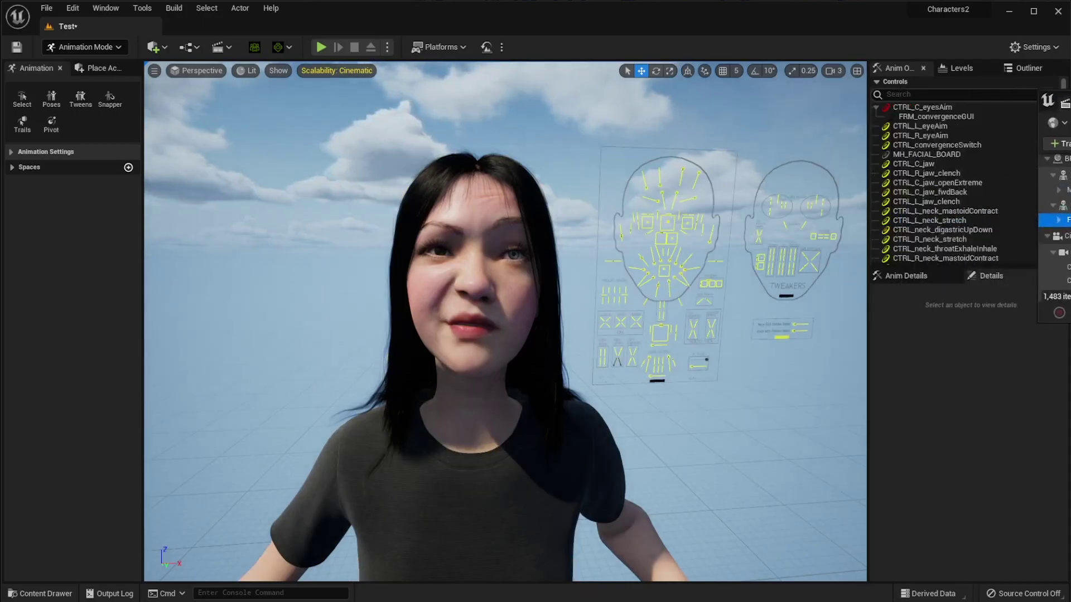
pyautogui.click(923, 192)
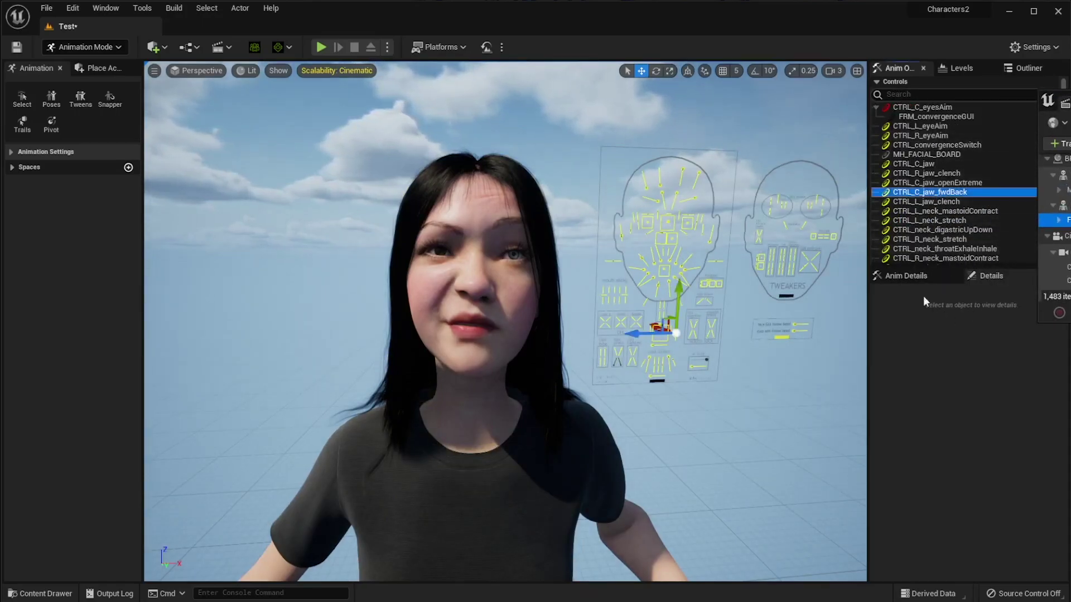
pyautogui.click(920, 239)
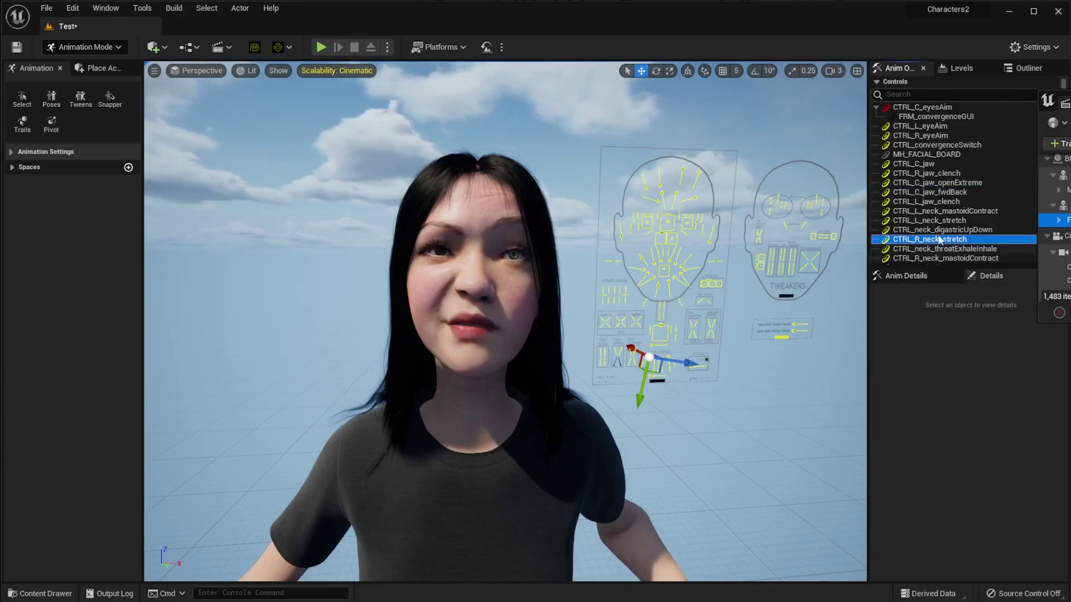
pyautogui.click(993, 275)
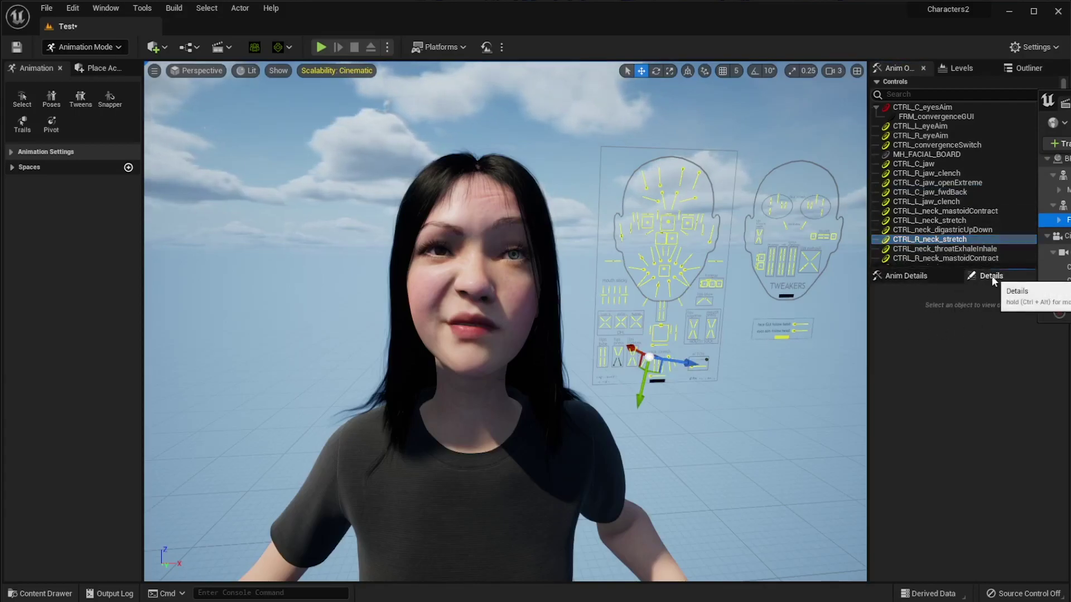
pyautogui.click(922, 183)
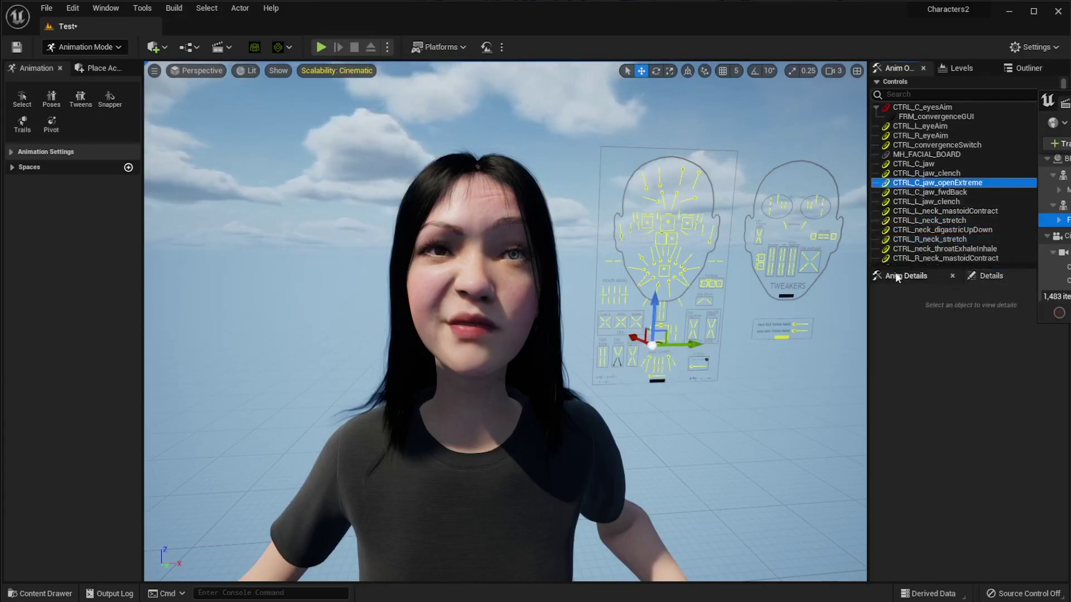
pyautogui.click(898, 277)
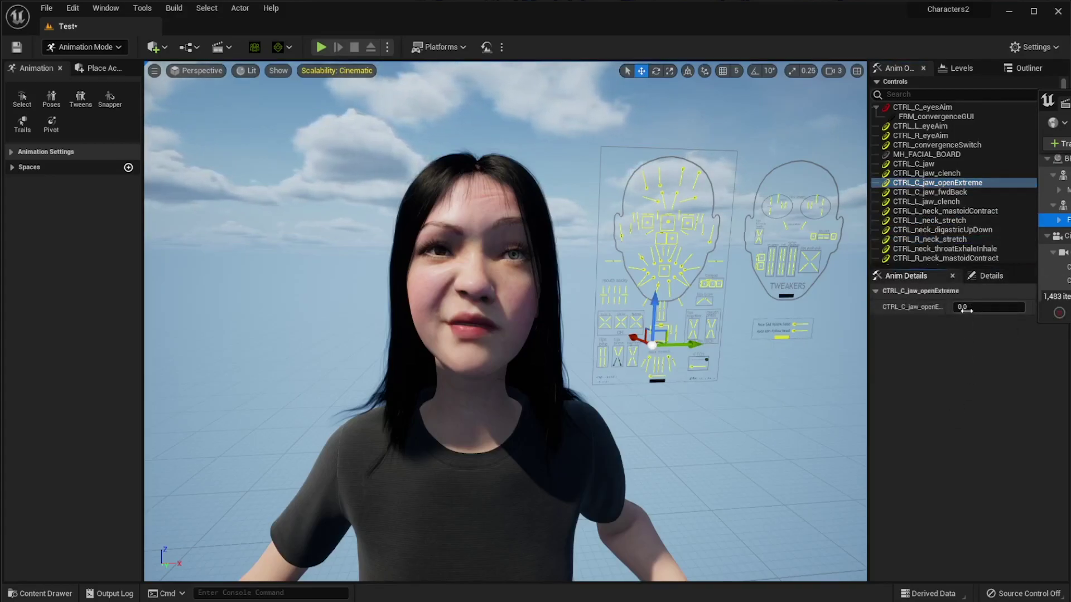
pyautogui.moveTo(966, 311)
pyautogui.mouseDown()
pyautogui.moveTo(1024, 310)
pyautogui.moveTo(961, 310)
pyautogui.mouseUp()
# Step: Set the CTRL_neck_throatExhaleInhale control to about 0.26 and clear the control selection
pyautogui.click(940, 212)
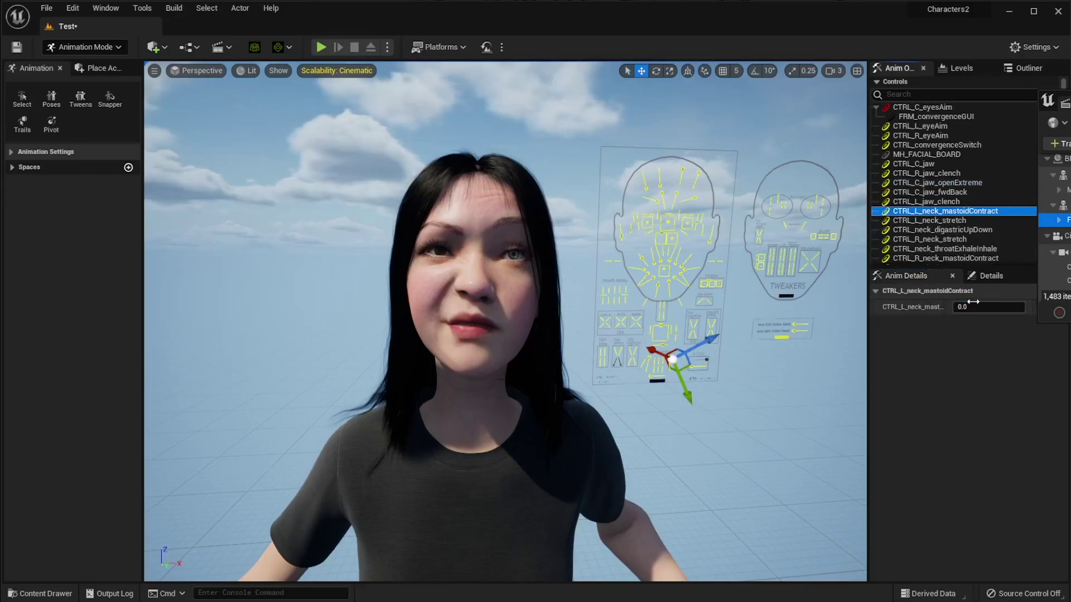
pyautogui.click(957, 248)
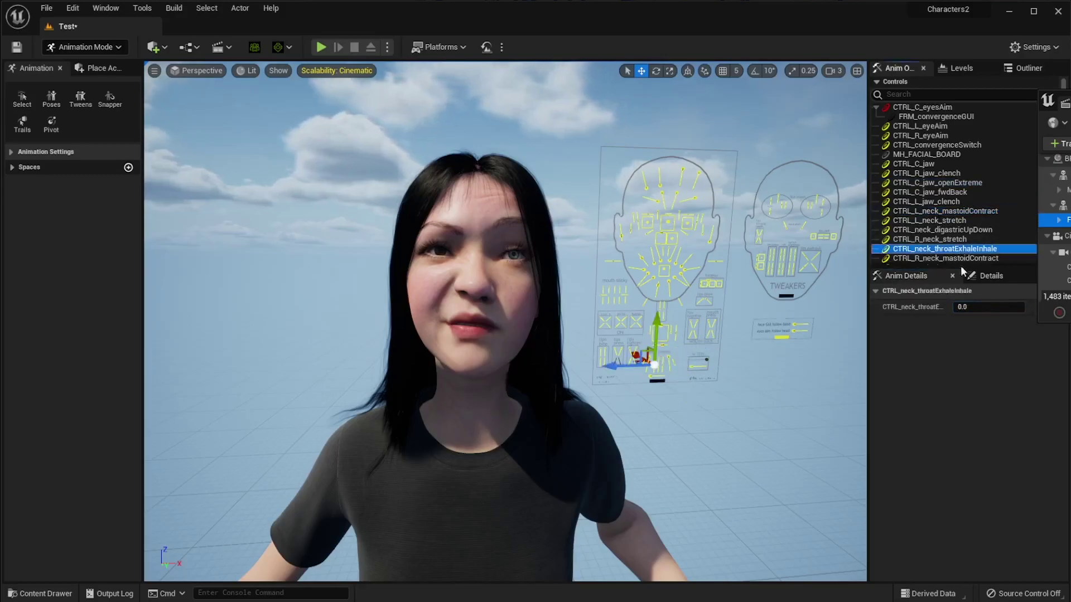
pyautogui.moveTo(964, 308); pyautogui.dragTo(990, 308)
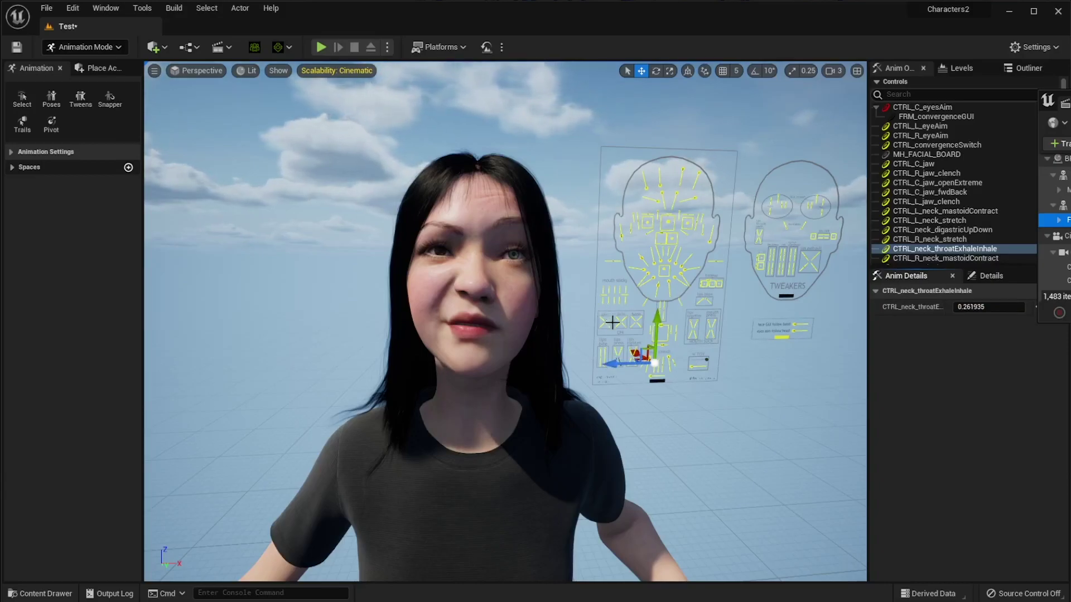
pyautogui.press('Escape')
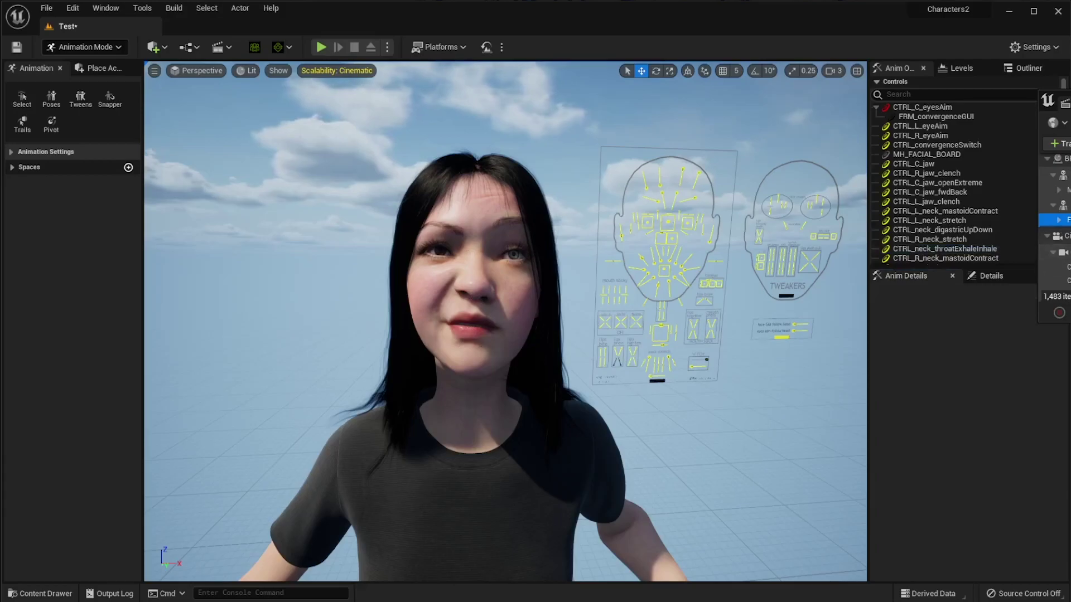
# Step: Switch to the body's MetaHuman_ControlRig and select the yellow arrow control above the head
pyautogui.click(1065, 190)
pyautogui.click(478, 119)
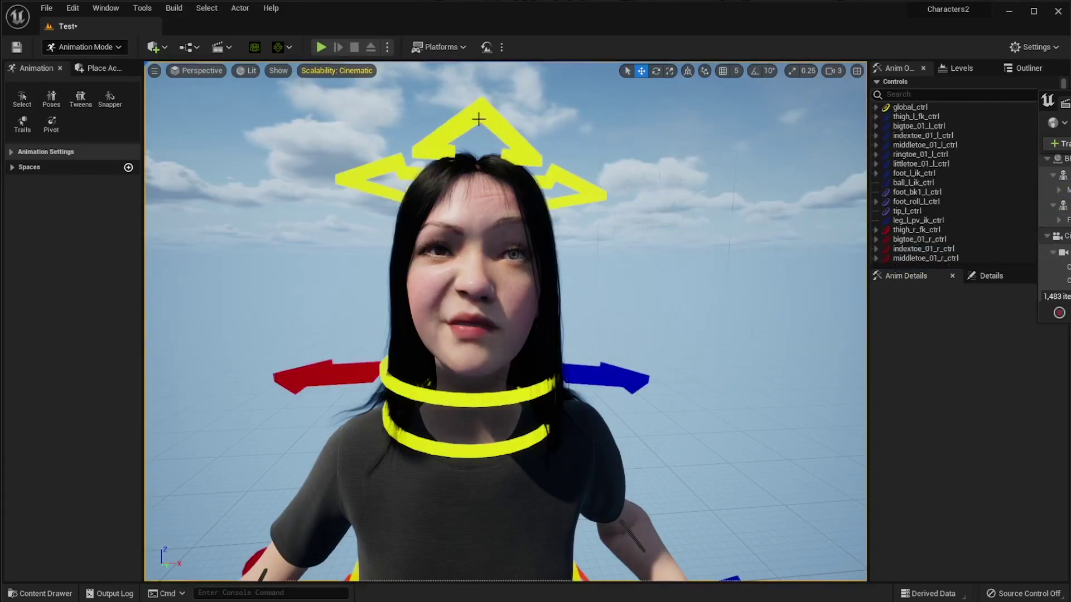
pyautogui.click(488, 118)
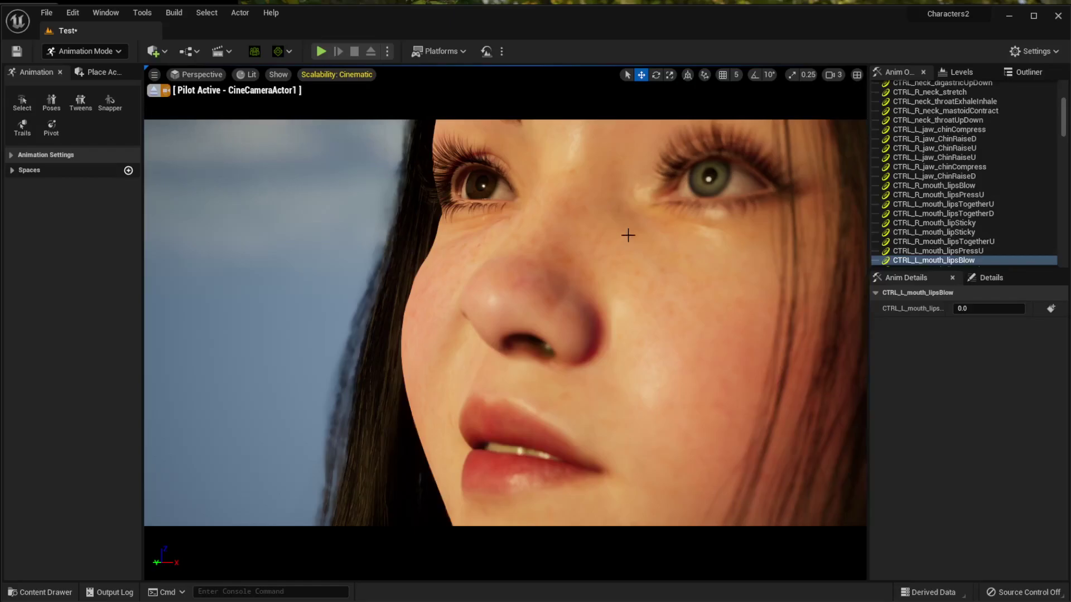
# Step: Set the face control CTRL_R_mouth_lipsTogetherD to 0.92
pyautogui.scroll(-5, 966, 186)
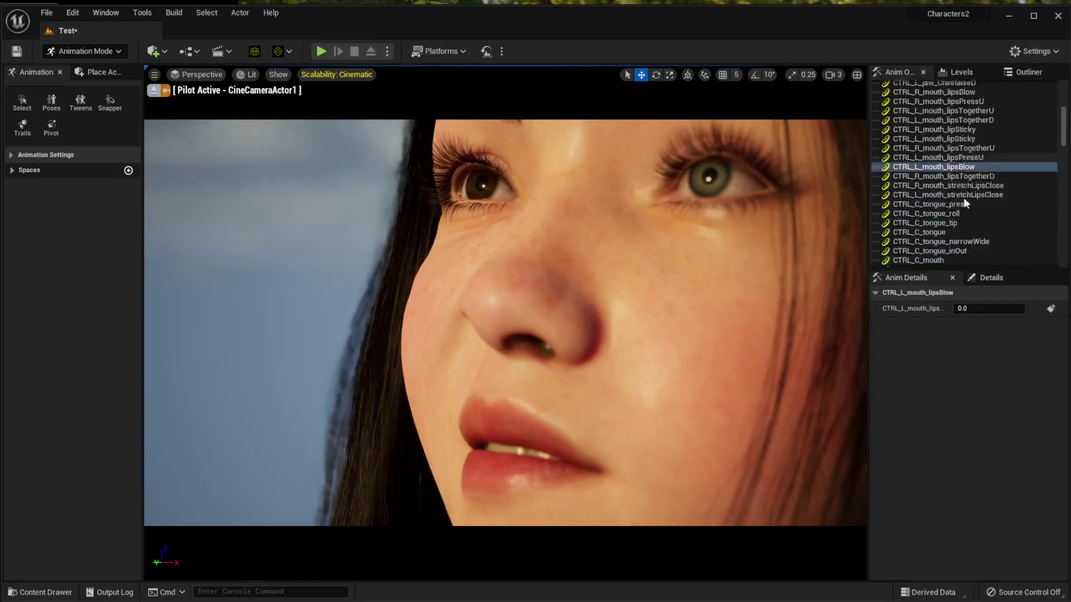
pyautogui.click(949, 139)
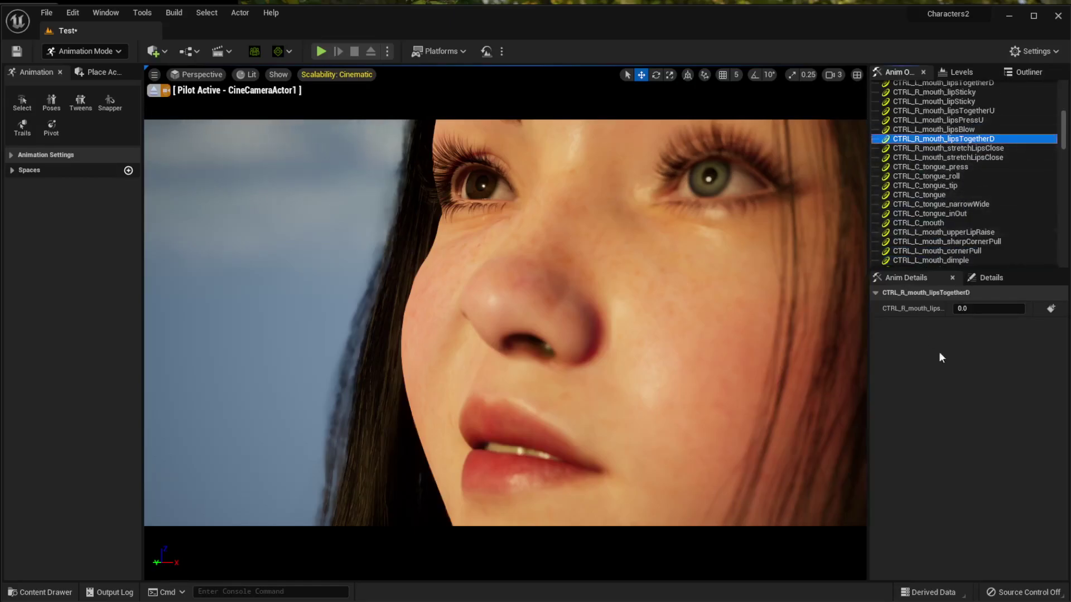
pyautogui.moveTo(970, 309); pyautogui.dragTo(978, 309)
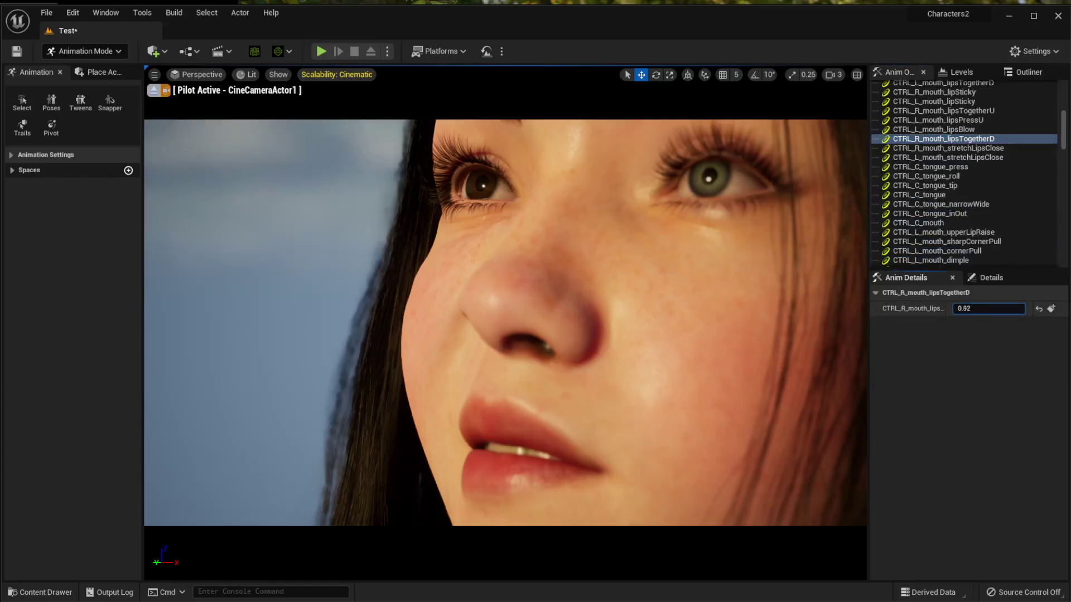
# Step: Try out the CTRL_R_mouth_stretchLipsClose and CTRL_L_mouth_stretchLipsClose controls and select CTRL_C_tongue_press
pyautogui.click(932, 148)
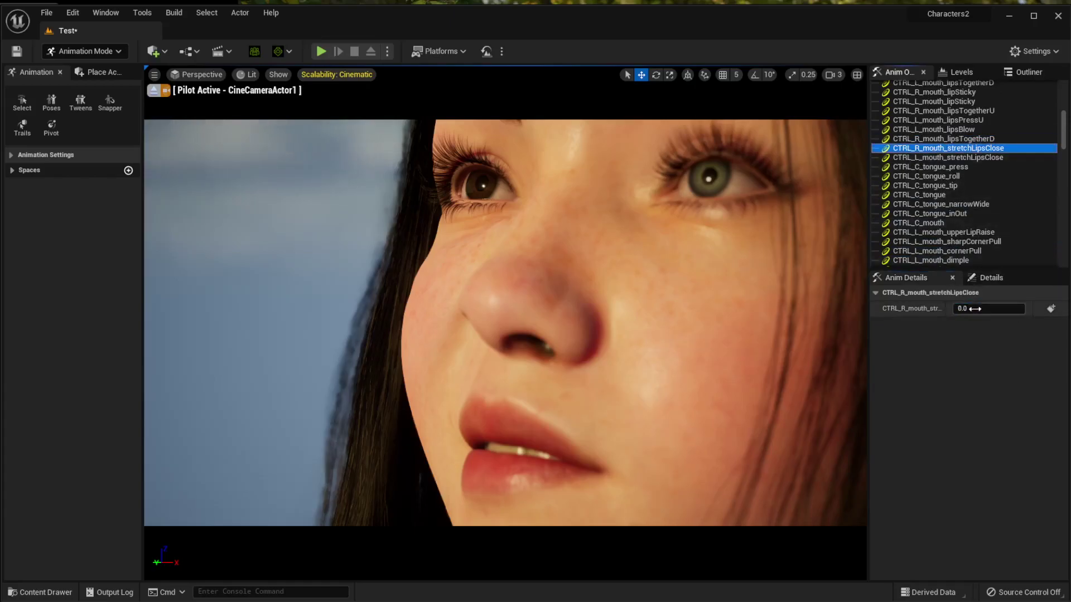
pyautogui.click(943, 158)
pyautogui.moveTo(976, 309); pyautogui.dragTo(990, 309)
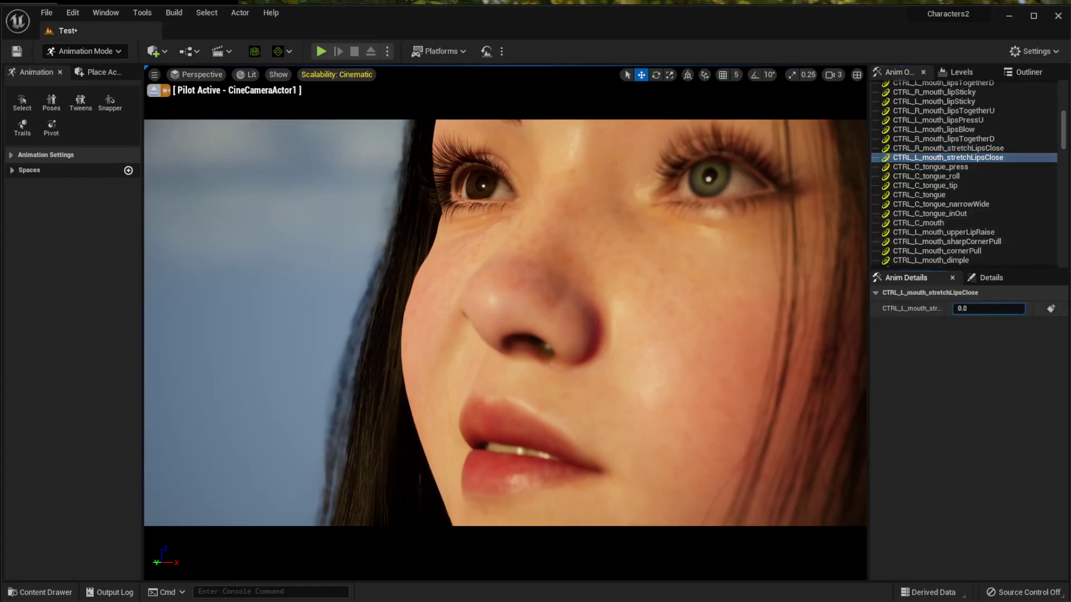
pyautogui.click(930, 167)
pyautogui.scroll(3, 973, 190)
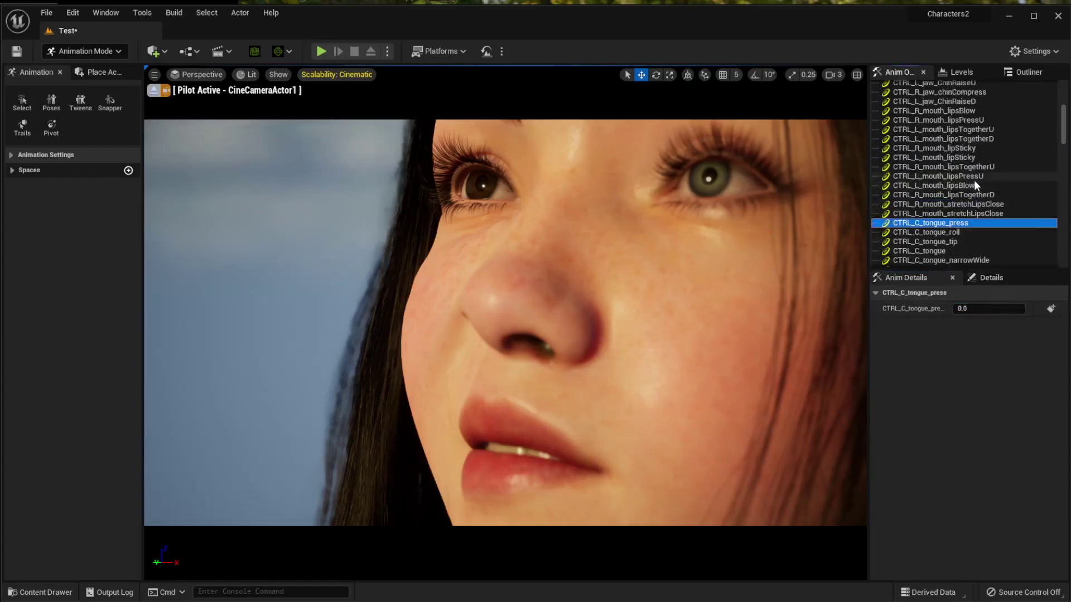
# Step: Adjust the CTRL_L_jaw_ChinRaiseD control and go through CTRL_R_mouth_lipsBlow and CTRL_R_mouth_lipsPressU
pyautogui.click(934, 121)
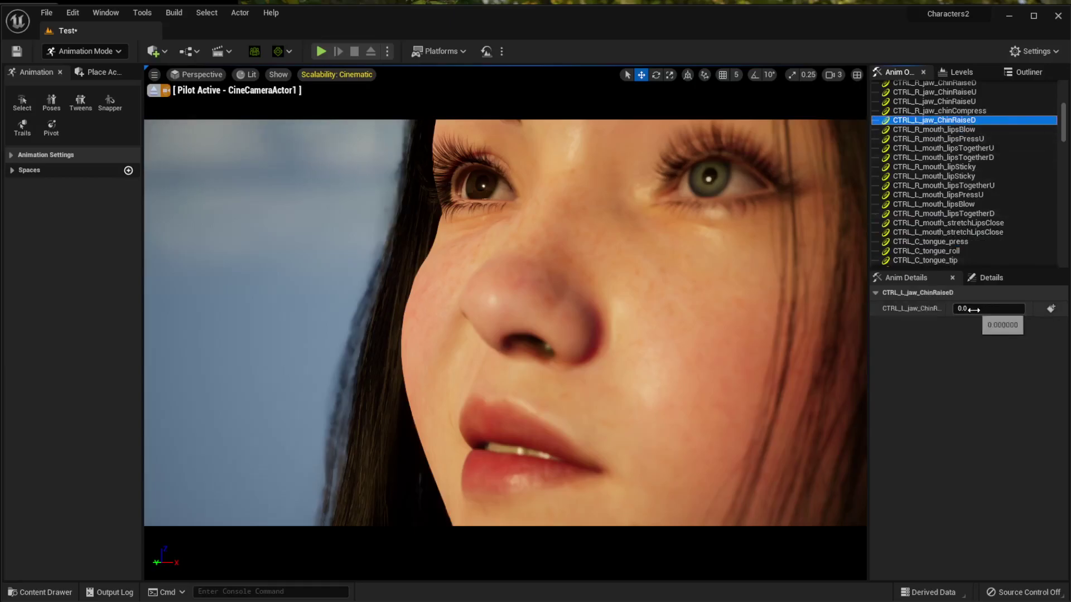
pyautogui.moveTo(976, 309)
pyautogui.mouseDown()
pyautogui.moveTo(986, 308)
pyautogui.moveTo(967, 309)
pyautogui.moveTo(1000, 309)
pyautogui.moveTo(978, 309)
pyautogui.moveTo(991, 308)
pyautogui.mouseUp()
pyautogui.click(942, 130)
pyautogui.click(954, 139)
pyautogui.click(948, 130)
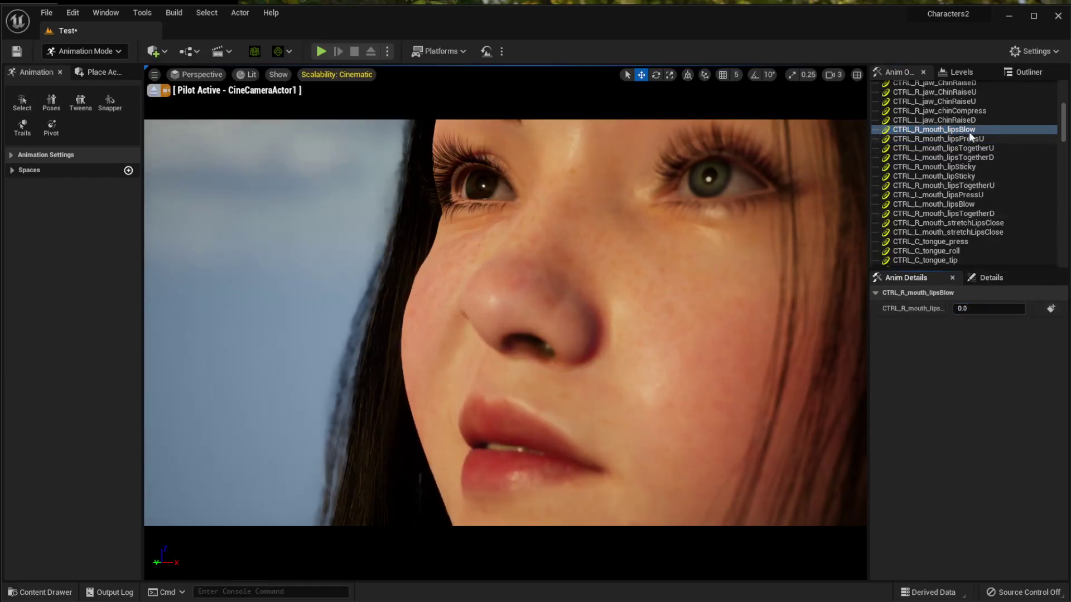
# Step: Set CTRL_L_mouth_lipsTogetherU to about 0.86 and CTRL_L_mouth_lipsTogetherD to about 0.37
pyautogui.click(952, 149)
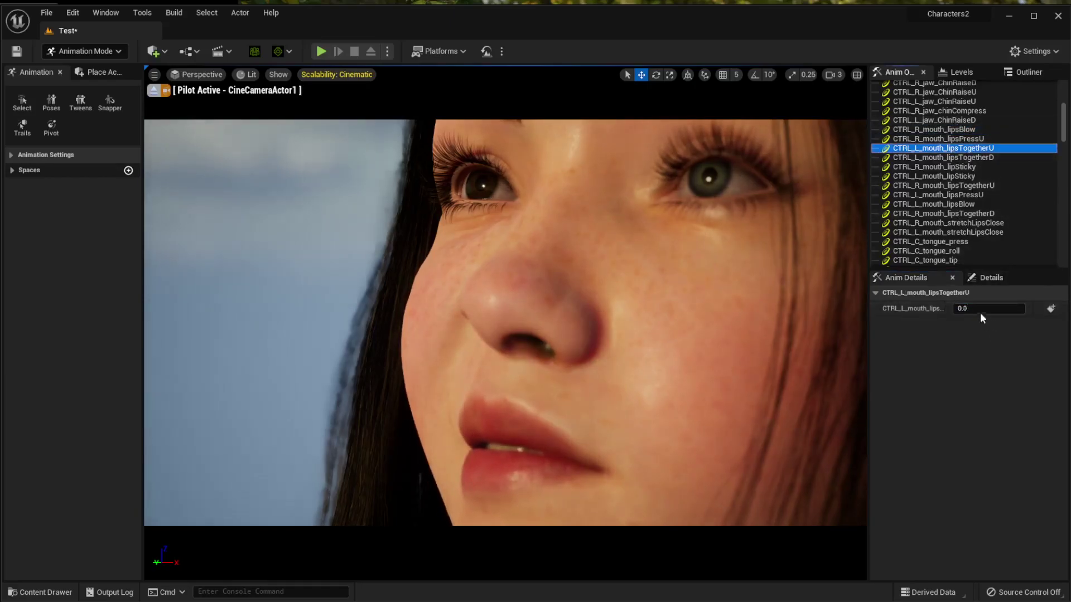
pyautogui.moveTo(973, 309); pyautogui.dragTo(987, 308)
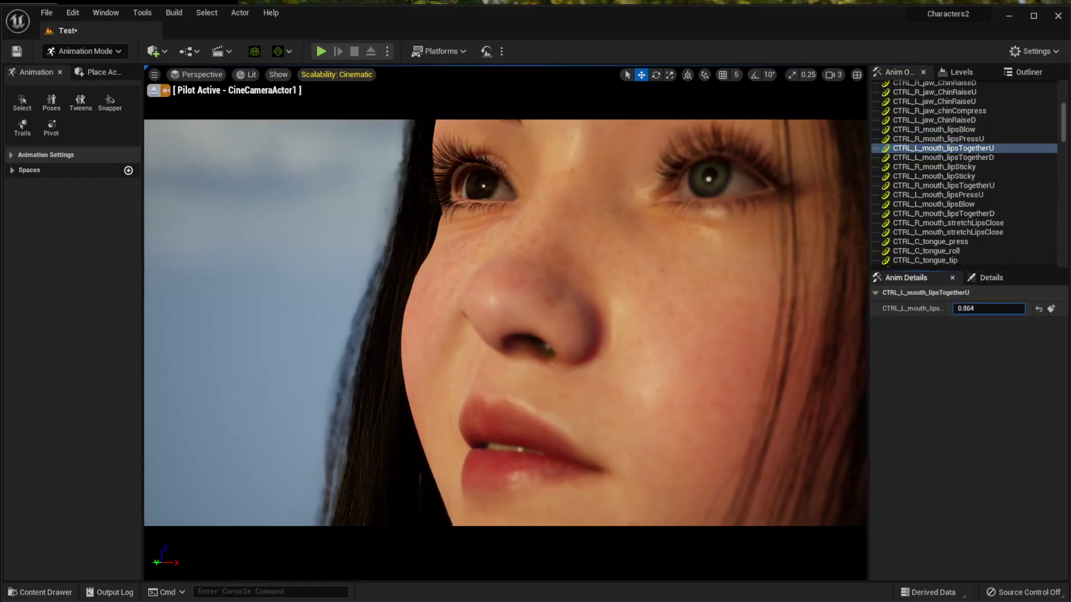
pyautogui.click(948, 157)
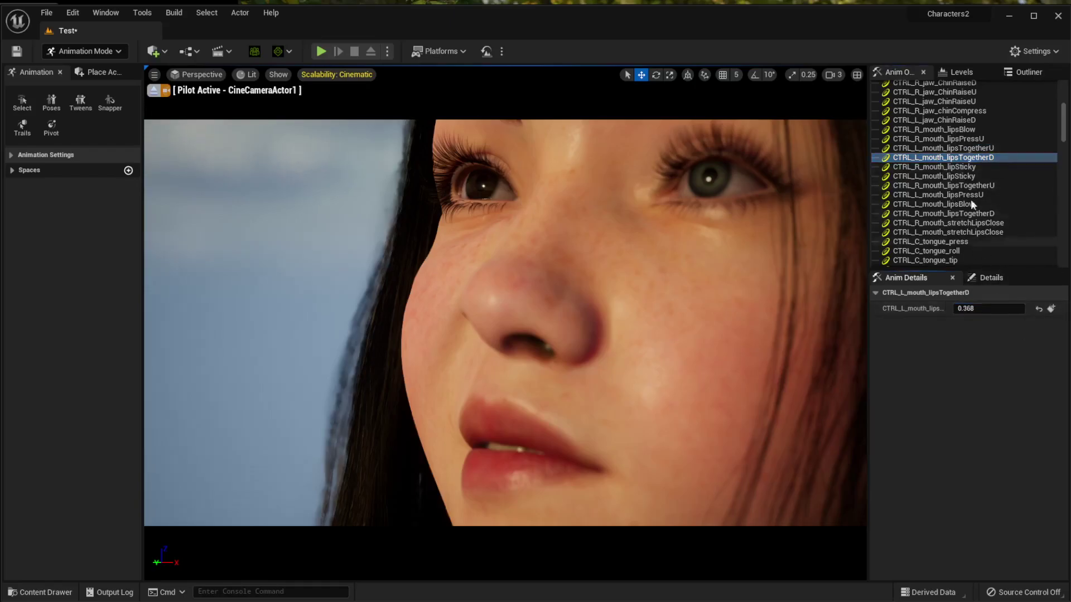
# Step: Set CTRL_R_mouth_lipSticky to about 0.49 and CTRL_L_mouth_lipSticky to about 0.06
pyautogui.click(942, 167)
pyautogui.moveTo(978, 308); pyautogui.dragTo(982, 308)
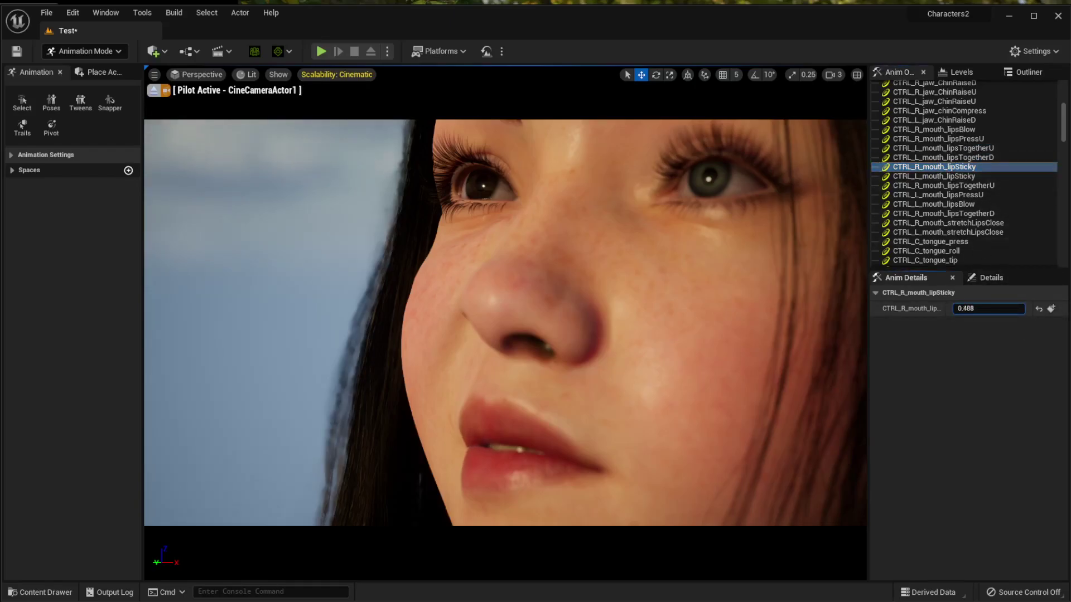
pyautogui.click(948, 175)
pyautogui.moveTo(966, 309); pyautogui.dragTo(972, 309)
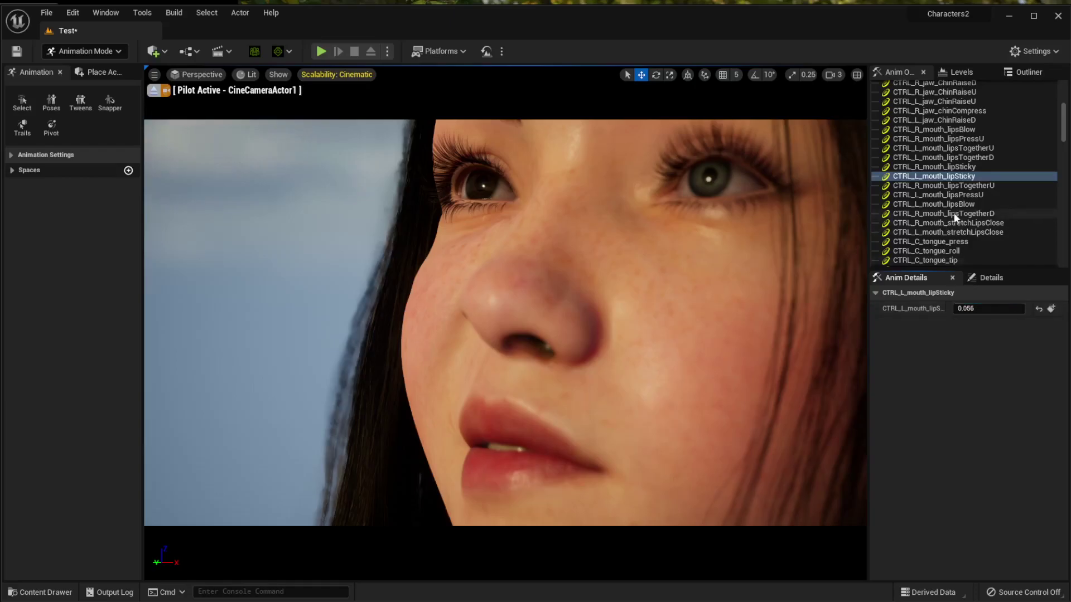
# Step: Select the CTRL_L_eyeAim control and set its X rotation to about 0.3
pyautogui.scroll(2, 962, 161)
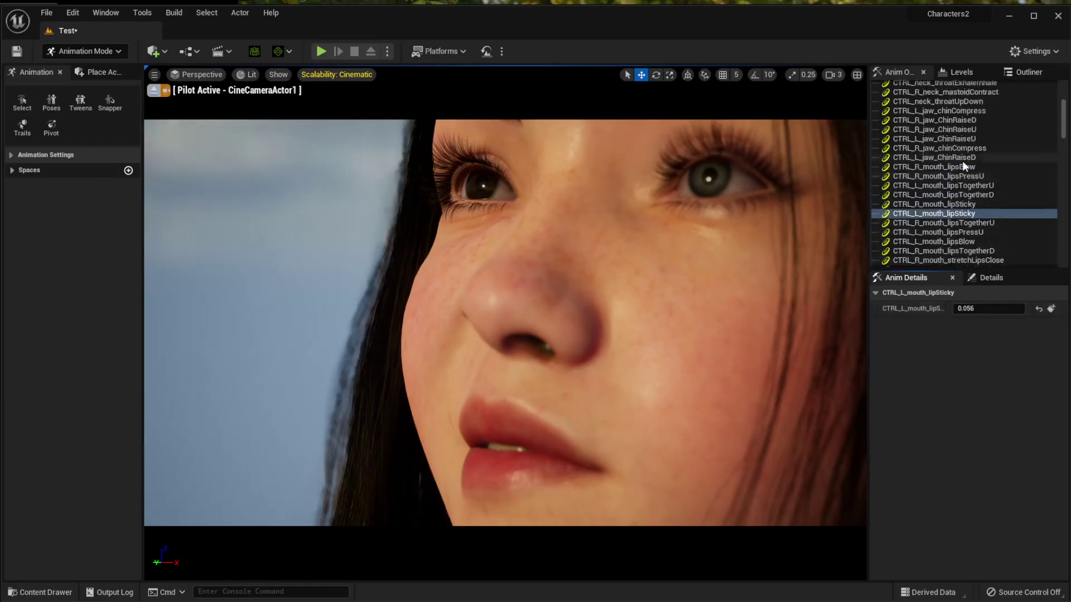
pyautogui.click(956, 132)
pyautogui.click(948, 111)
pyautogui.scroll(8, 969, 160)
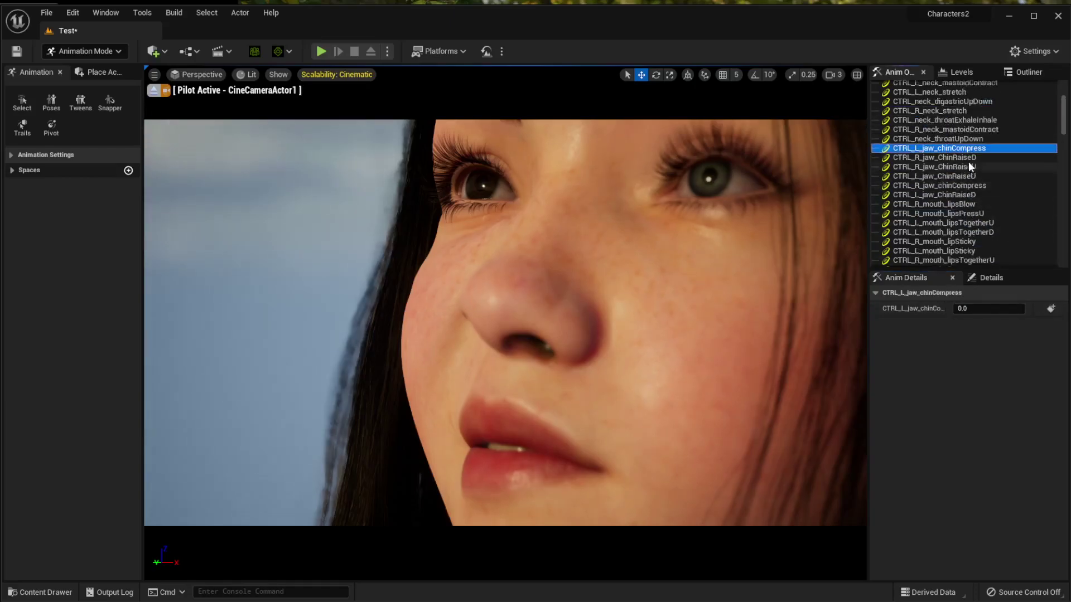
pyautogui.click(929, 130)
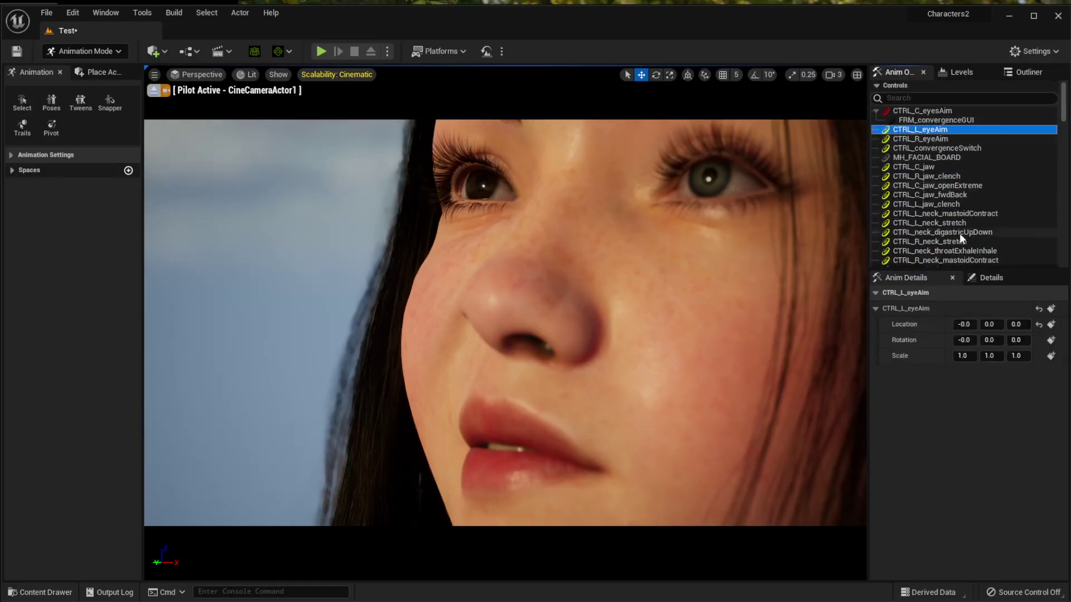
pyautogui.moveTo(968, 325)
pyautogui.mouseDown()
pyautogui.moveTo(982, 324)
pyautogui.moveTo(969, 324)
pyautogui.moveTo(974, 339)
pyautogui.mouseUp()
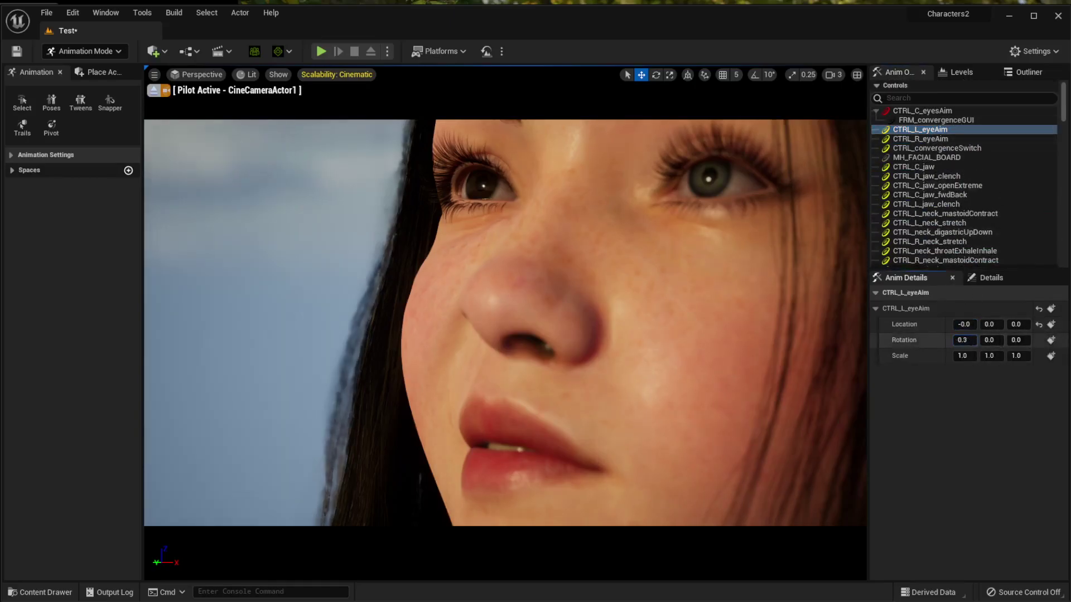
# Step: Set CTRL_R_jaw_clench to about 0.87 and CTRL_C_jaw_openExtreme to 1.0
pyautogui.click(926, 177)
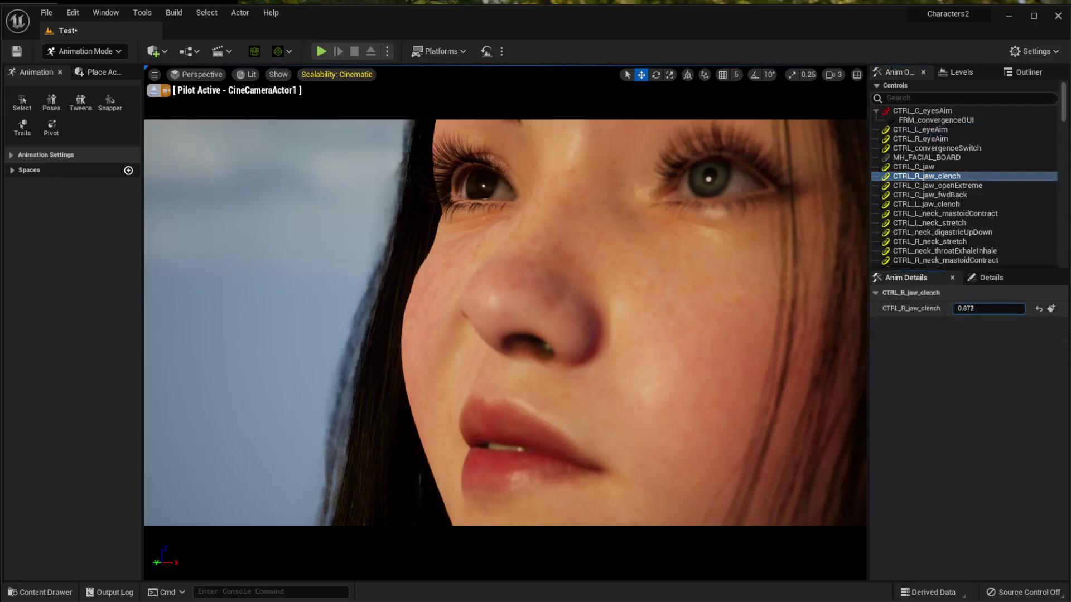
pyautogui.moveTo(1015, 308)
pyautogui.mouseDown()
pyautogui.moveTo(1025, 308)
pyautogui.moveTo(952, 308)
pyautogui.moveTo(1025, 309)
pyautogui.mouseUp()
pyautogui.click(925, 166)
pyautogui.click(950, 186)
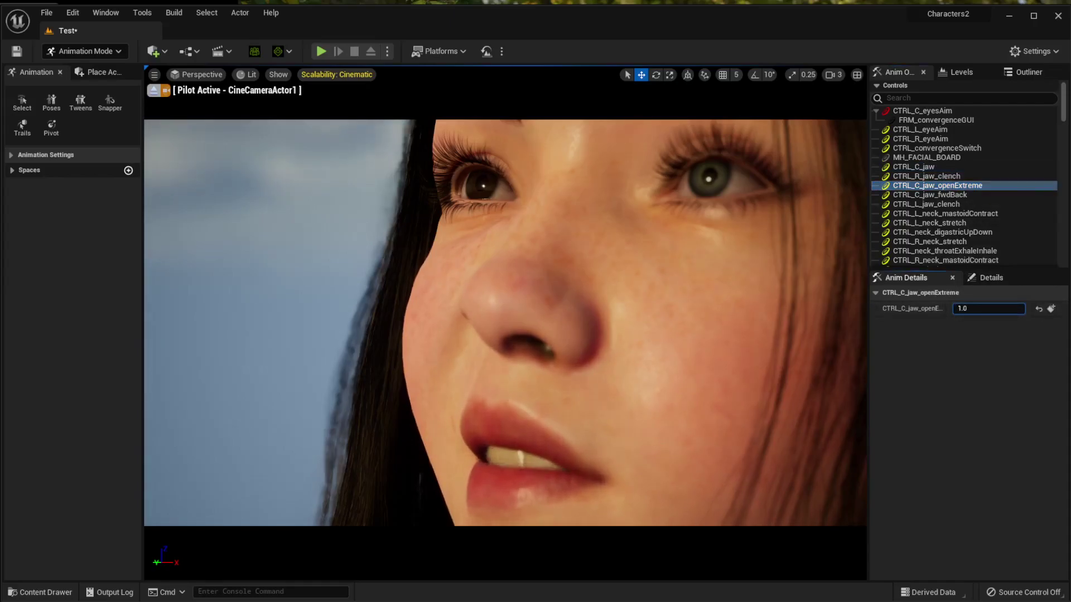
# Step: Set the jaw control CTRL_C_jaw_fwdBack to about 0.43
pyautogui.click(937, 194)
pyautogui.click(982, 309)
pyautogui.moveTo(995, 308); pyautogui.dragTo(971, 308)
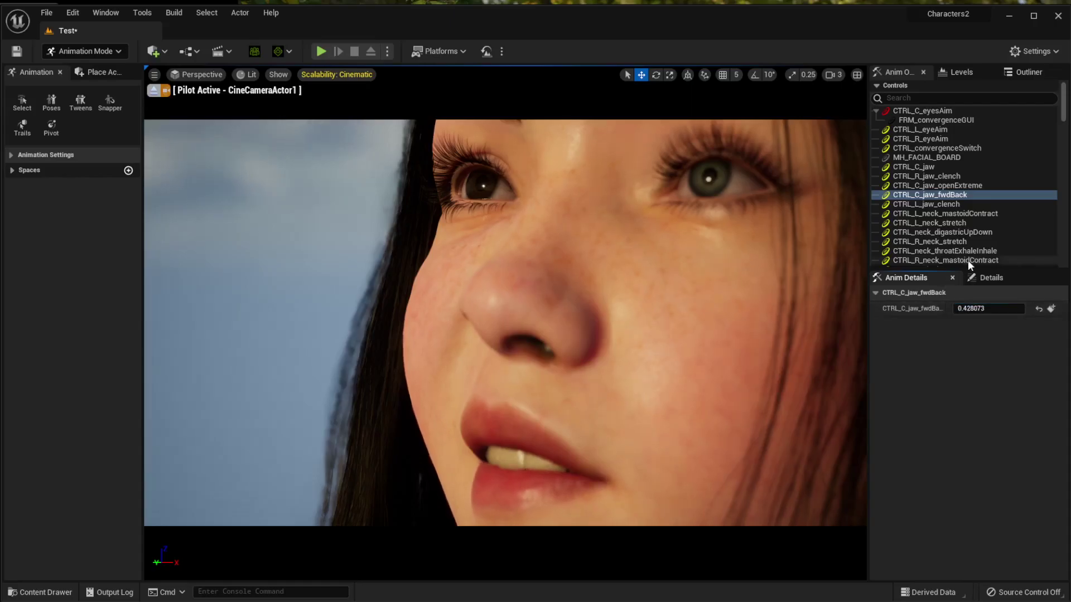
# Step: Adjust CTRL_L_jaw_clench and set CTRL_L_neck_mastoidContract to about 0.55
pyautogui.click(935, 206)
pyautogui.moveTo(970, 309); pyautogui.dragTo(993, 310)
pyautogui.click(946, 214)
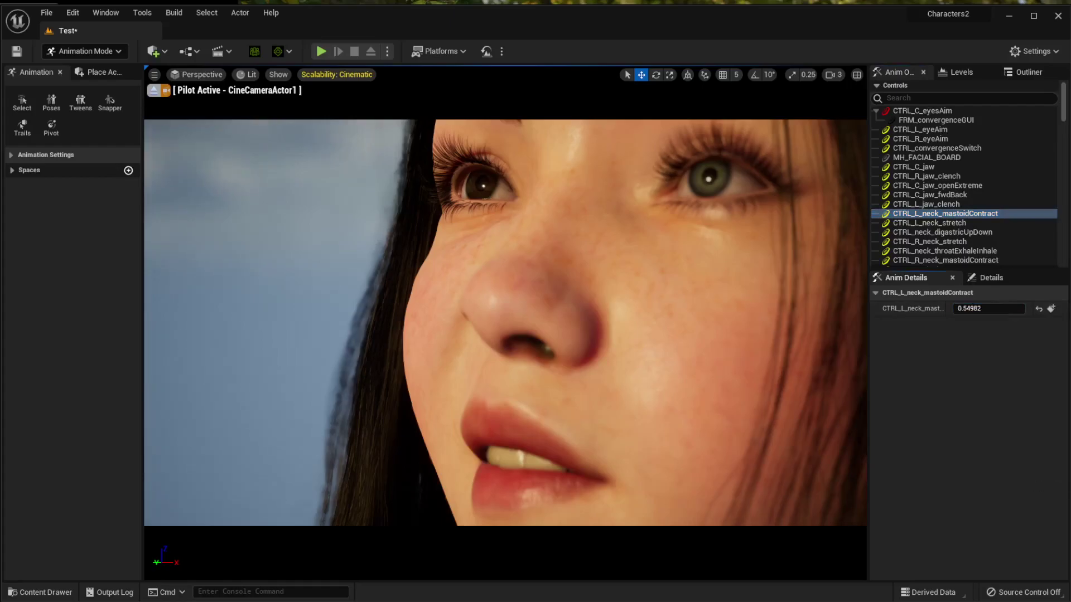
# Step: Filter the rig controls by "nose" and adjust the CTRL_R_nose and CTRL_L_nose controls
pyautogui.click(942, 98)
pyautogui.write('nose')
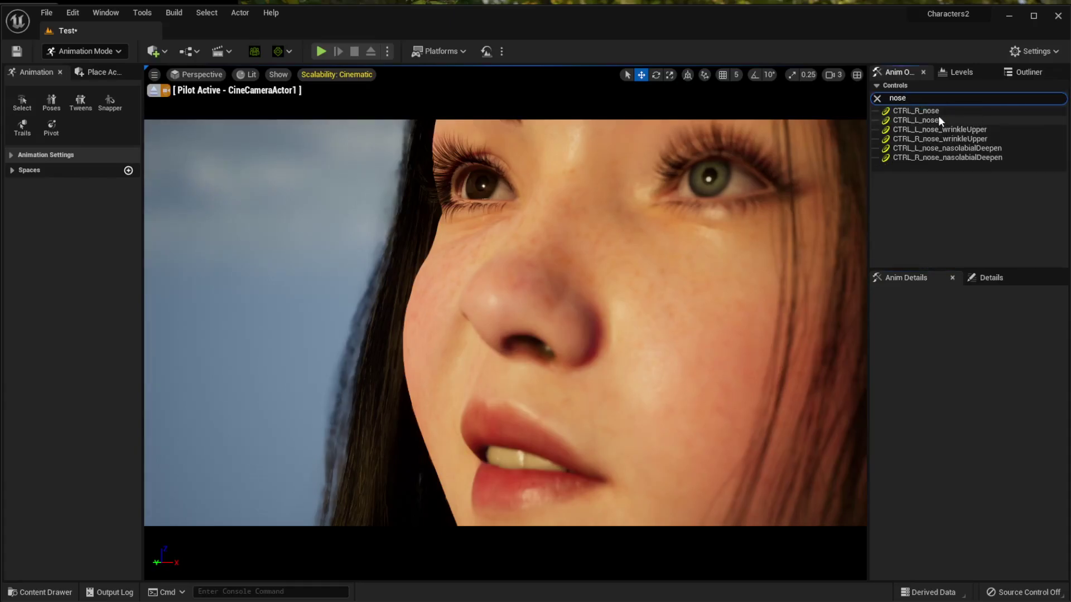
pyautogui.click(923, 111)
pyautogui.moveTo(1021, 311)
pyautogui.mouseDown()
pyautogui.moveTo(958, 312)
pyautogui.moveTo(1024, 309)
pyautogui.mouseUp()
pyautogui.click(947, 120)
# Step: Set CTRL_L_nose_wrinkleUpper to 1.0 and select CTRL_R_nose_wrinkleUpper
pyautogui.click(955, 129)
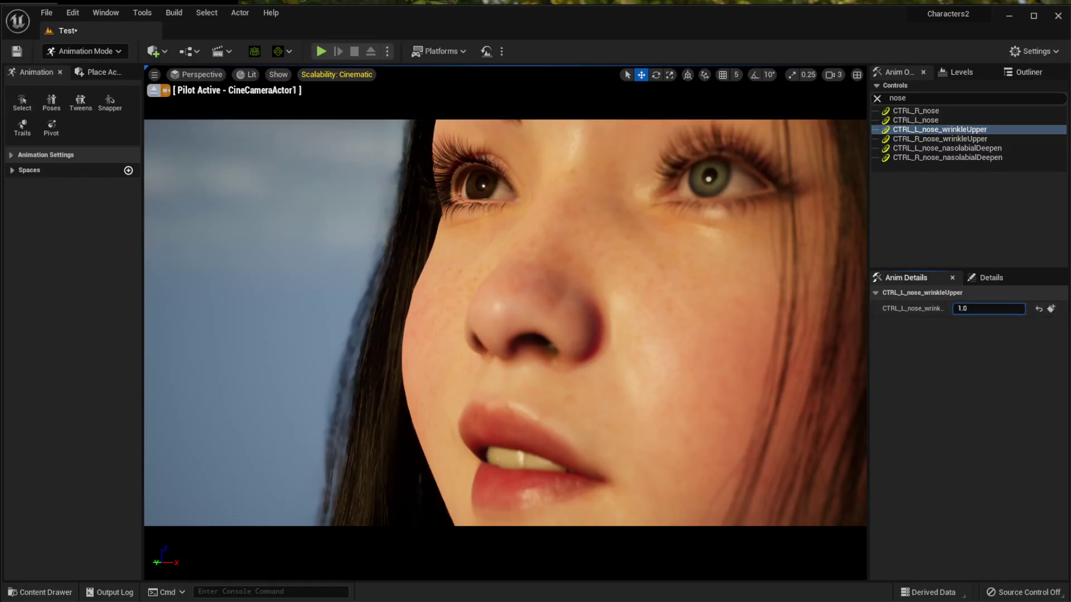
pyautogui.moveTo(957, 309); pyautogui.dragTo(1024, 308)
pyautogui.click(936, 138)
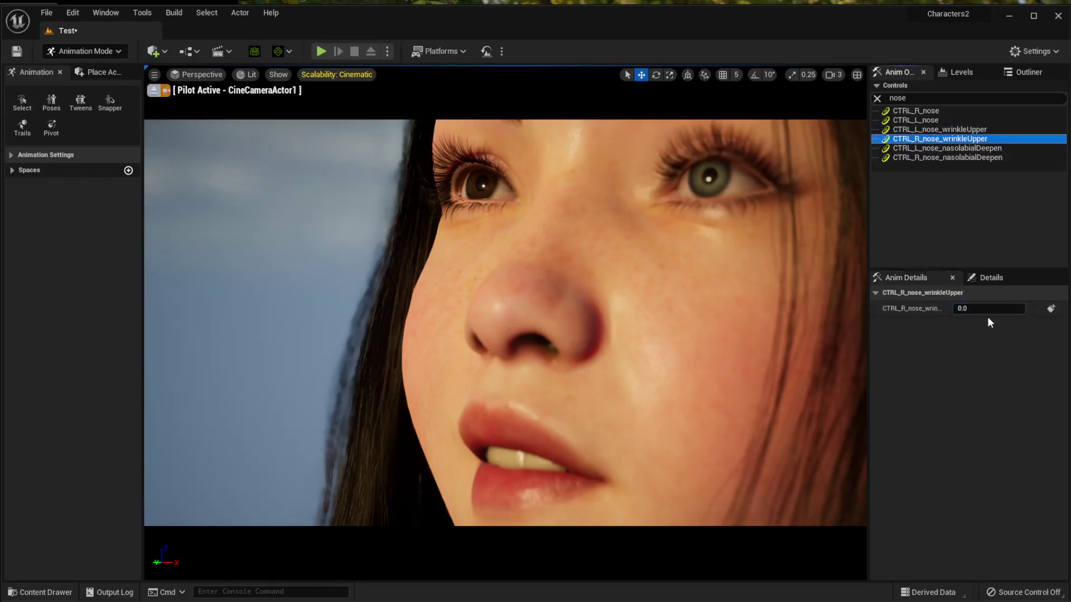
# Step: Set CTRL_L_nose_nasolabialDeepen to about 0.97 and CTRL_R_nose_nasolabialDeepen to about 0.14
pyautogui.click(928, 149)
pyautogui.moveTo(978, 308); pyautogui.dragTo(993, 308)
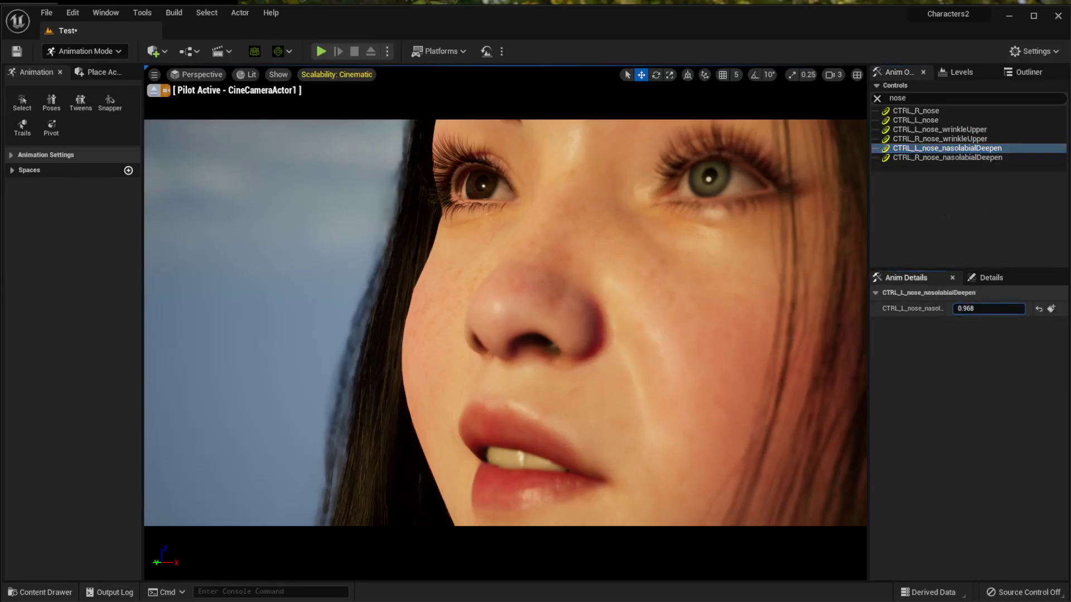
pyautogui.click(937, 158)
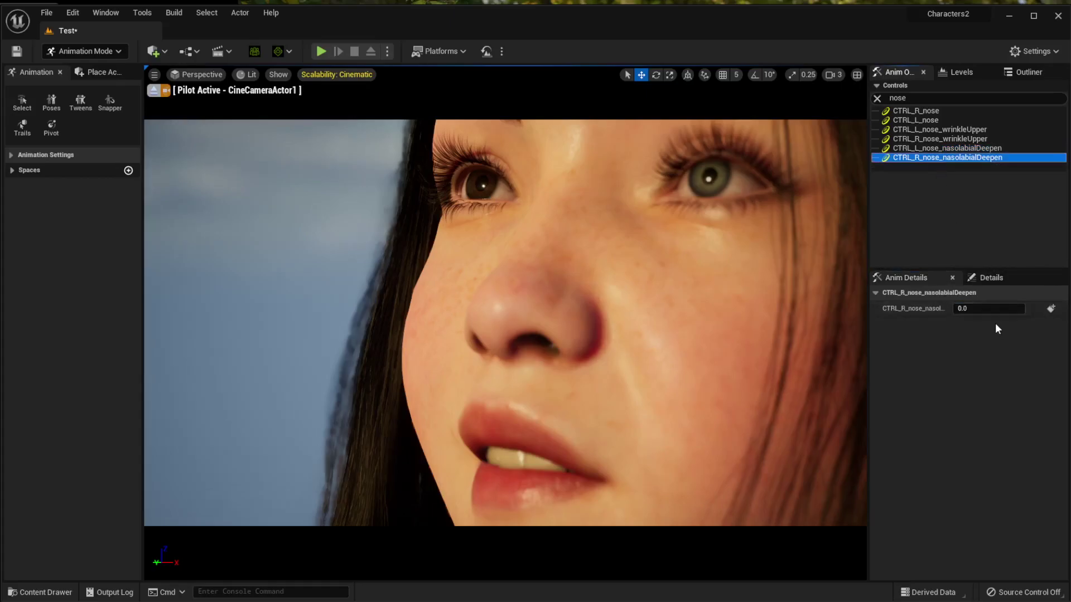
pyautogui.moveTo(974, 308); pyautogui.dragTo(981, 308)
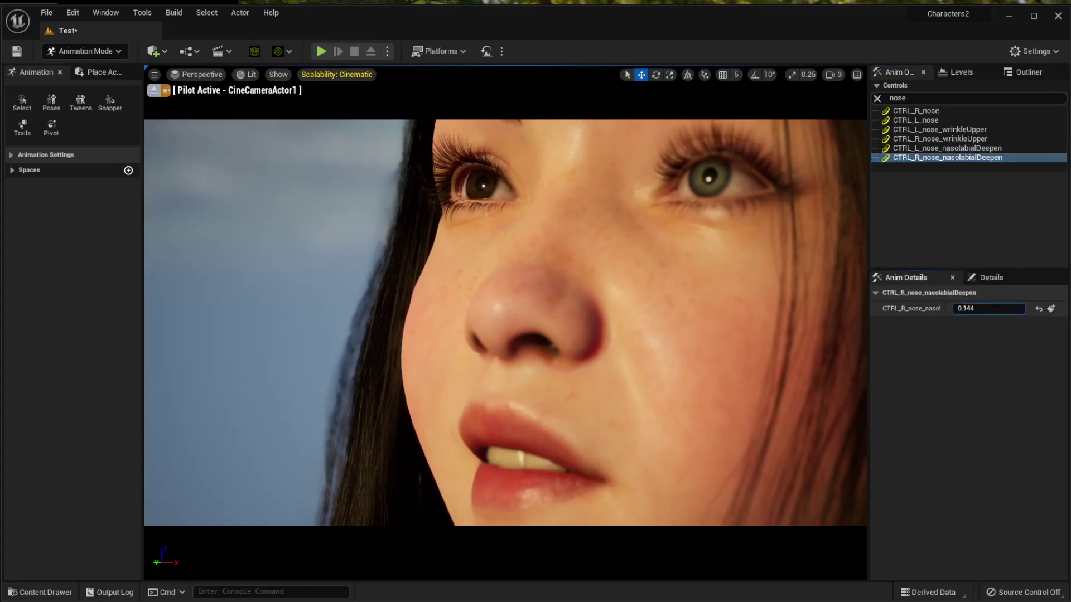
# Step: Filter the rig controls by "brow" and adjust the lateral brow controls, bringing CTRL_L_brow_lateral to about 0.6
pyautogui.click(921, 99)
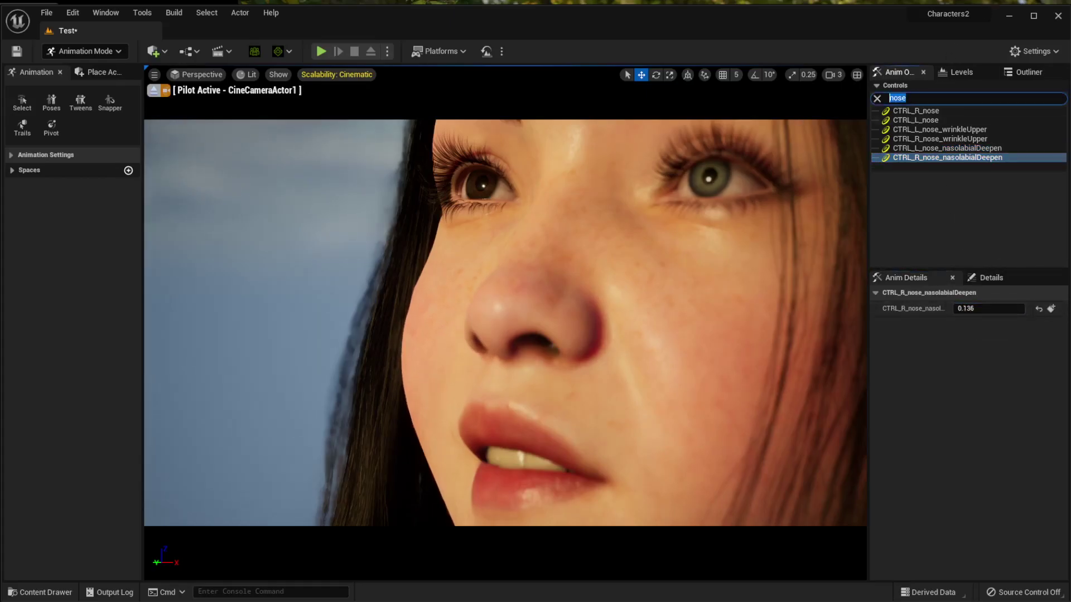
pyautogui.write('brow')
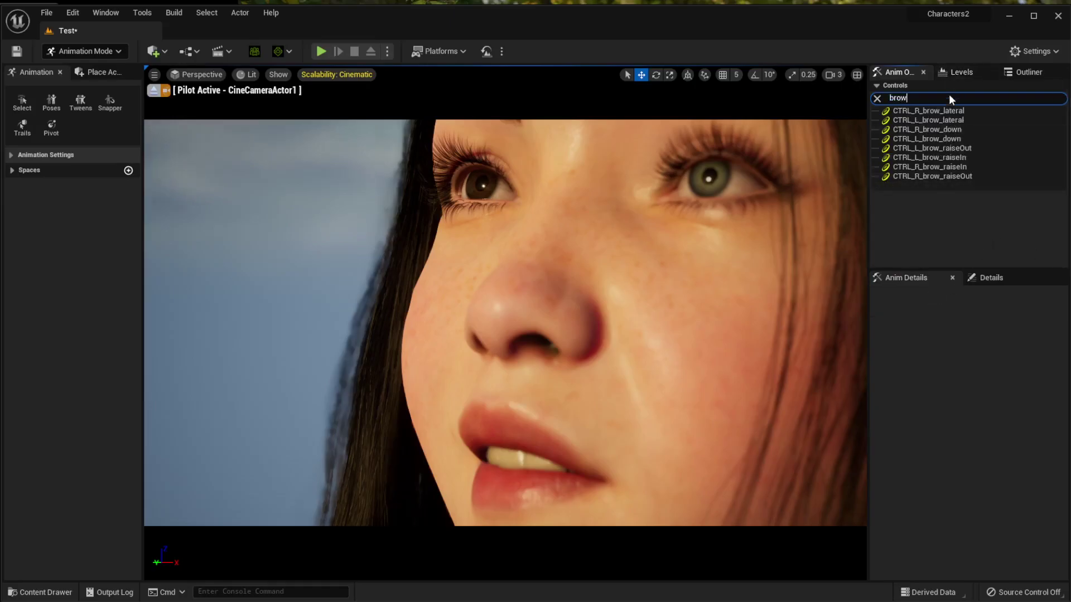
pyautogui.click(942, 111)
pyautogui.moveTo(982, 309); pyautogui.dragTo(955, 309)
pyautogui.click(953, 121)
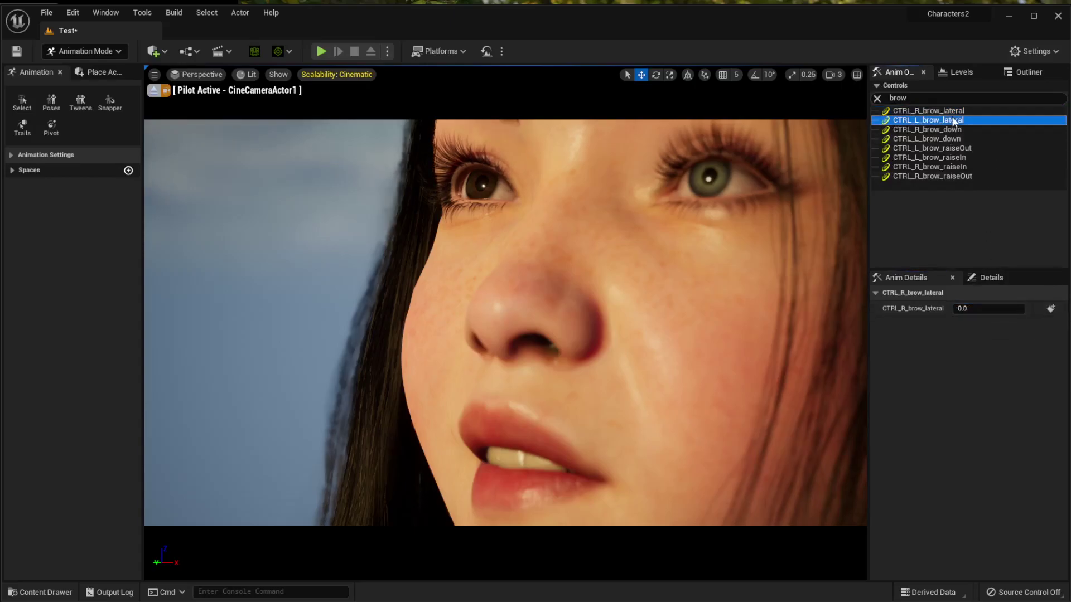
pyautogui.click(987, 309)
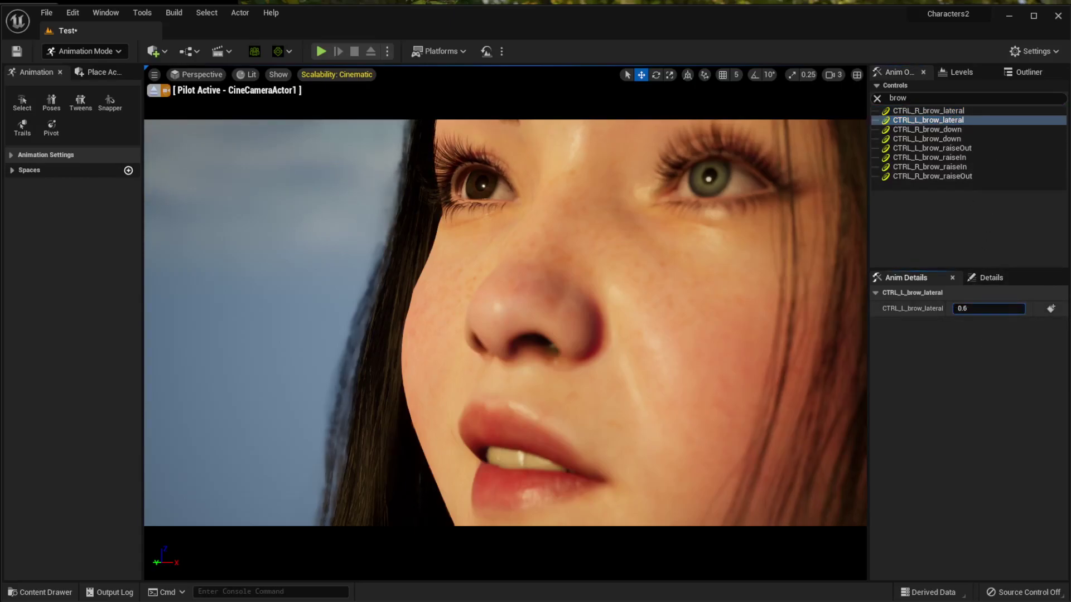
# Step: Try out the CTRL_R_brow_down, CTRL_L_brow_down and CTRL_L_brow_raiseOut controls
pyautogui.click(937, 129)
pyautogui.moveTo(980, 309); pyautogui.dragTo(955, 308)
pyautogui.click(941, 140)
pyautogui.click(941, 148)
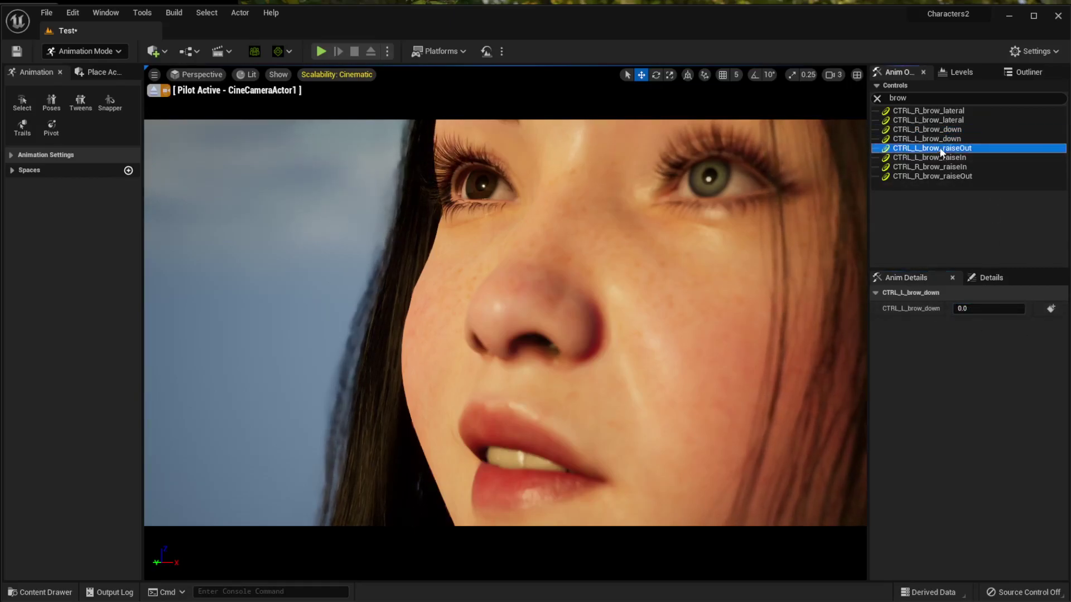
pyautogui.click(981, 309)
pyautogui.moveTo(987, 308)
pyautogui.mouseDown()
pyautogui.moveTo(976, 308)
pyautogui.moveTo(990, 309)
pyautogui.mouseUp()
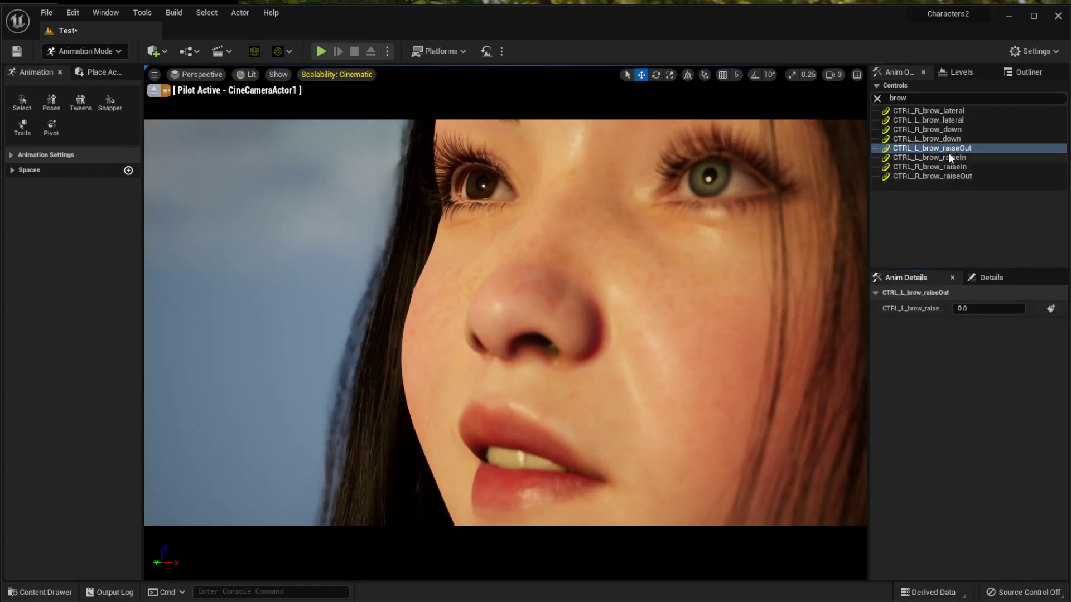
# Step: Set CTRL_R_brow_raiseIn to about 0.66 and select CTRL_R_brow_raiseOut
pyautogui.click(948, 167)
pyautogui.moveTo(1003, 309); pyautogui.dragTo(1012, 309)
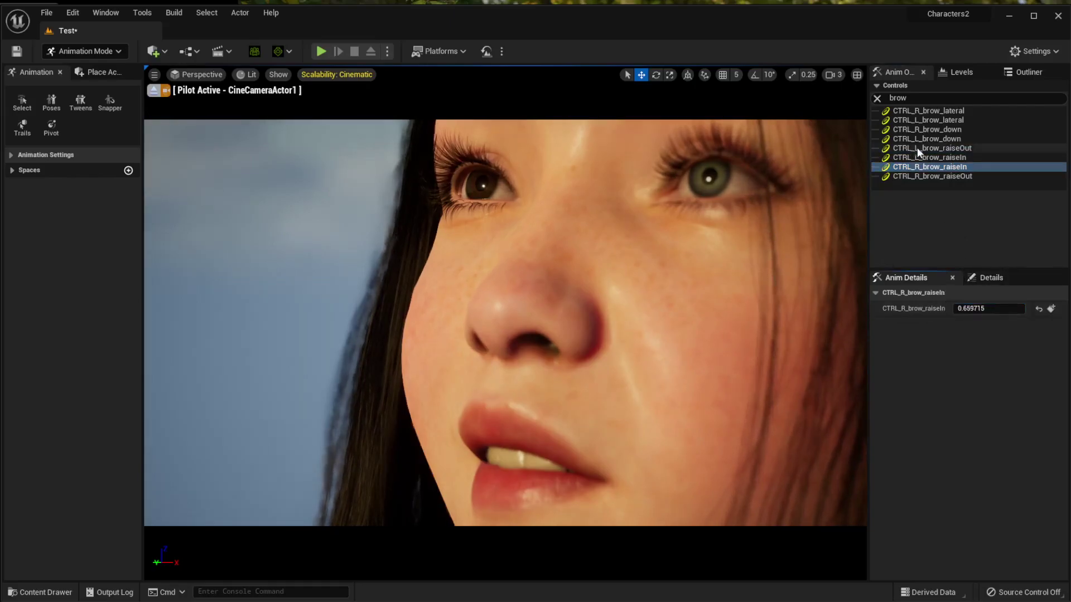
pyautogui.click(939, 176)
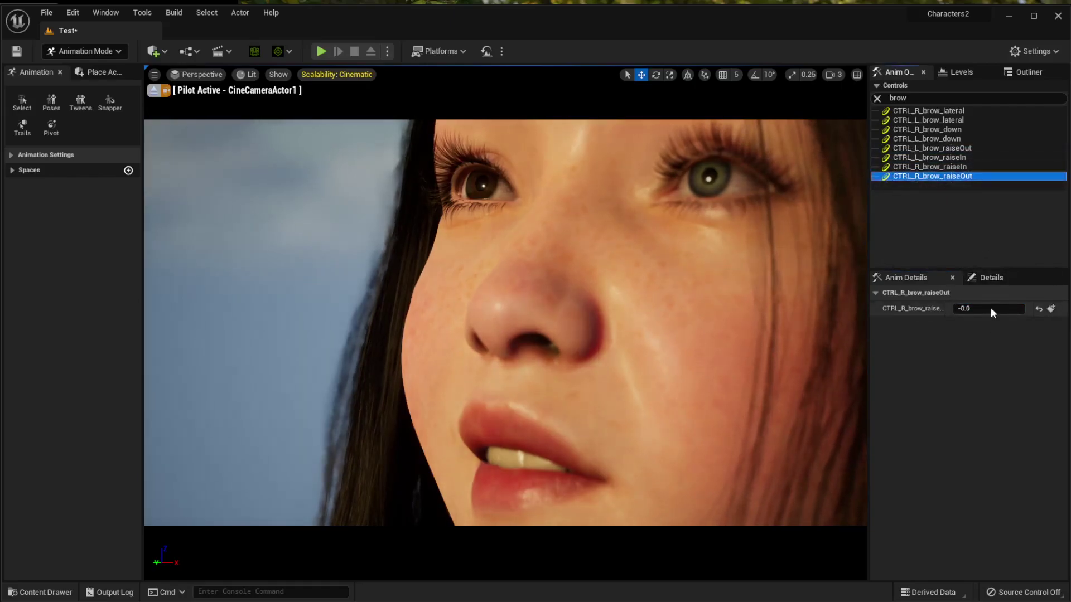
# Step: Set CTRL_L_brow_raiseIn to about 0.07 and bring CTRL_R_brow_raiseOut to 0
pyautogui.click(940, 156)
pyautogui.click(981, 308)
pyautogui.write('0')
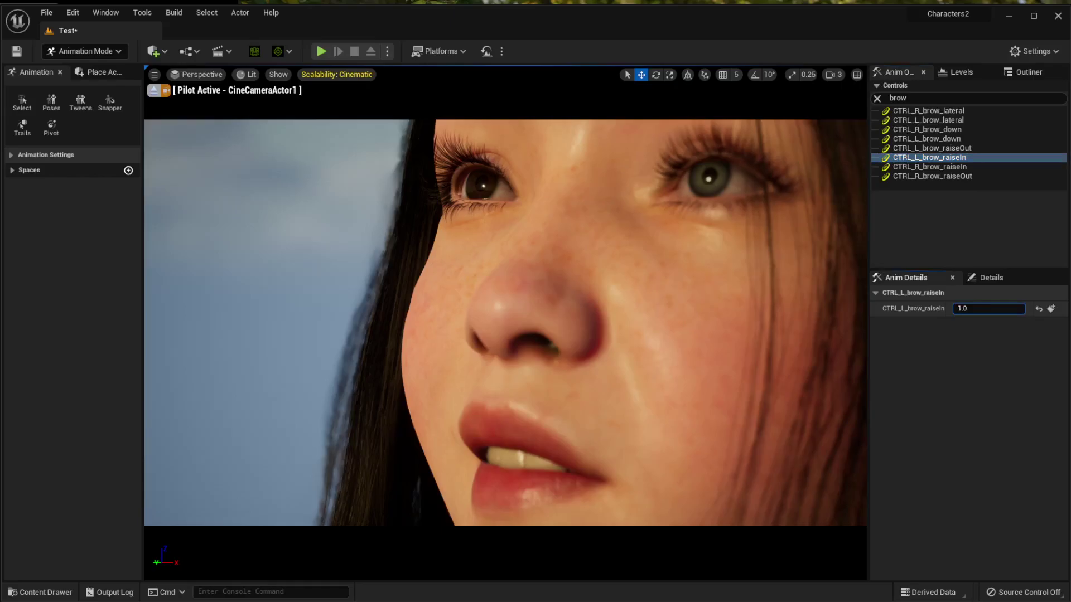
pyautogui.press('Return')
pyautogui.moveTo(982, 308); pyautogui.dragTo(1005, 308)
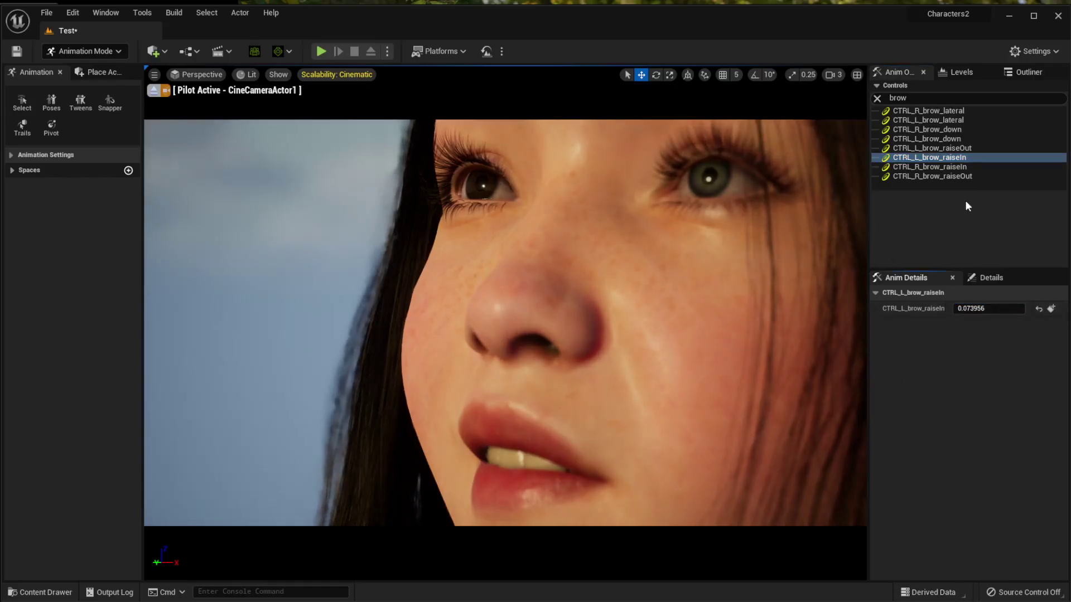
pyautogui.click(935, 176)
pyautogui.moveTo(980, 310); pyautogui.dragTo(953, 311)
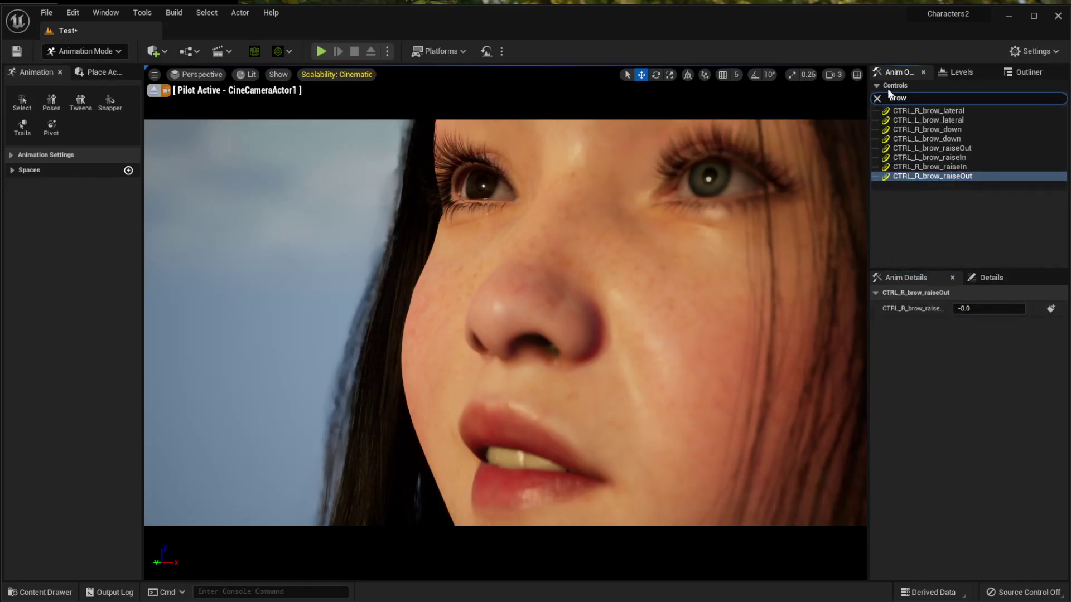
# Step: Clear the "brow" filter from the rig controls and select CTRL_C_eyesAim
pyautogui.click(877, 99)
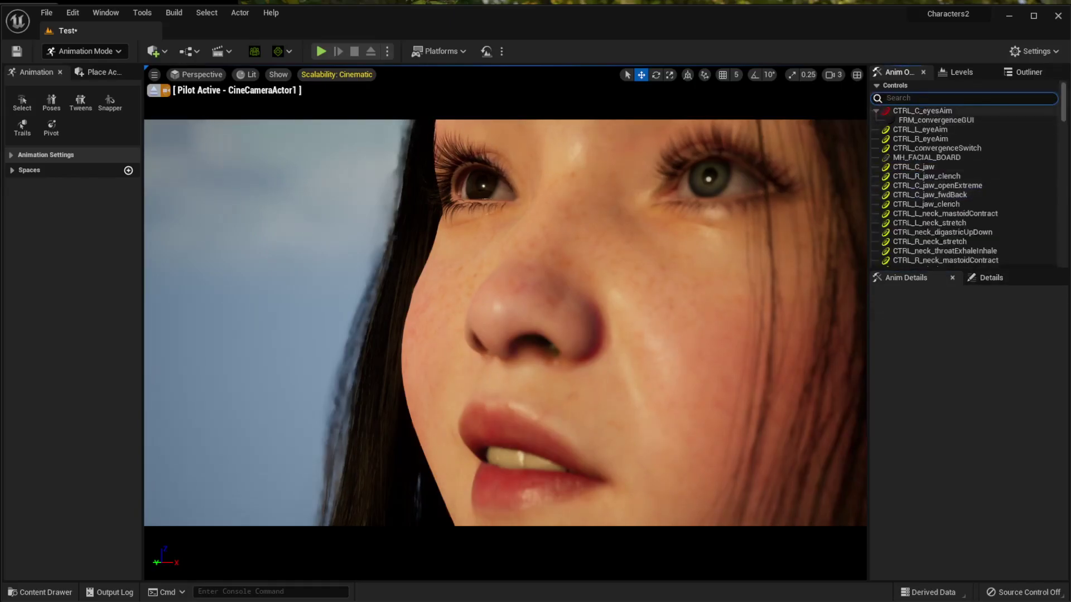
pyautogui.click(935, 111)
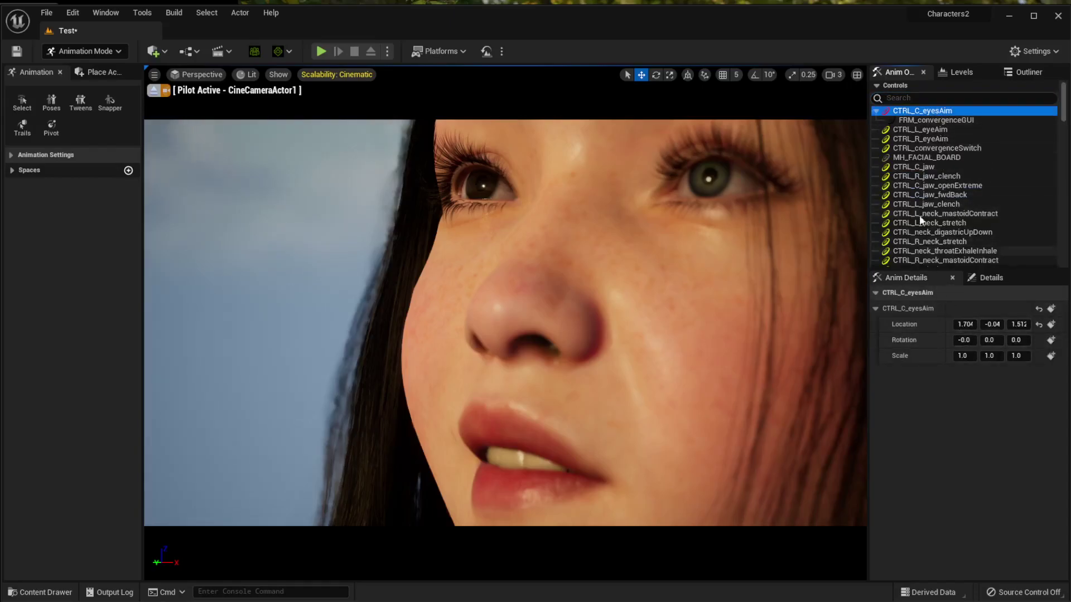
# Step: Try out the X location and Z scale of CTRL_R_eyeAim and undo both changes
pyautogui.click(921, 139)
pyautogui.moveTo(958, 325); pyautogui.dragTo(973, 325)
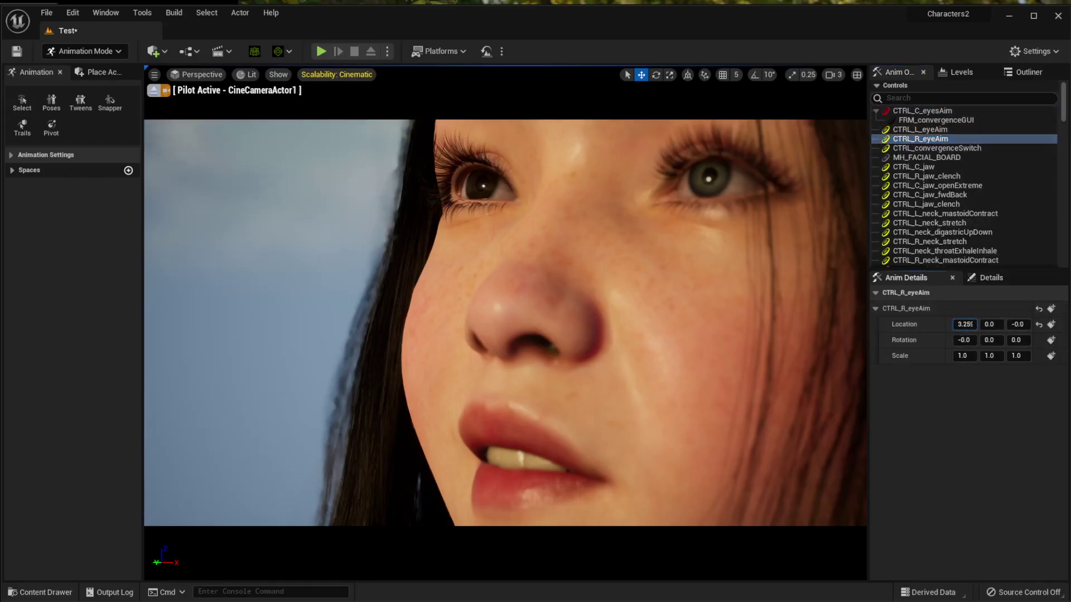
pyautogui.hotkey('ctrl', 'z')
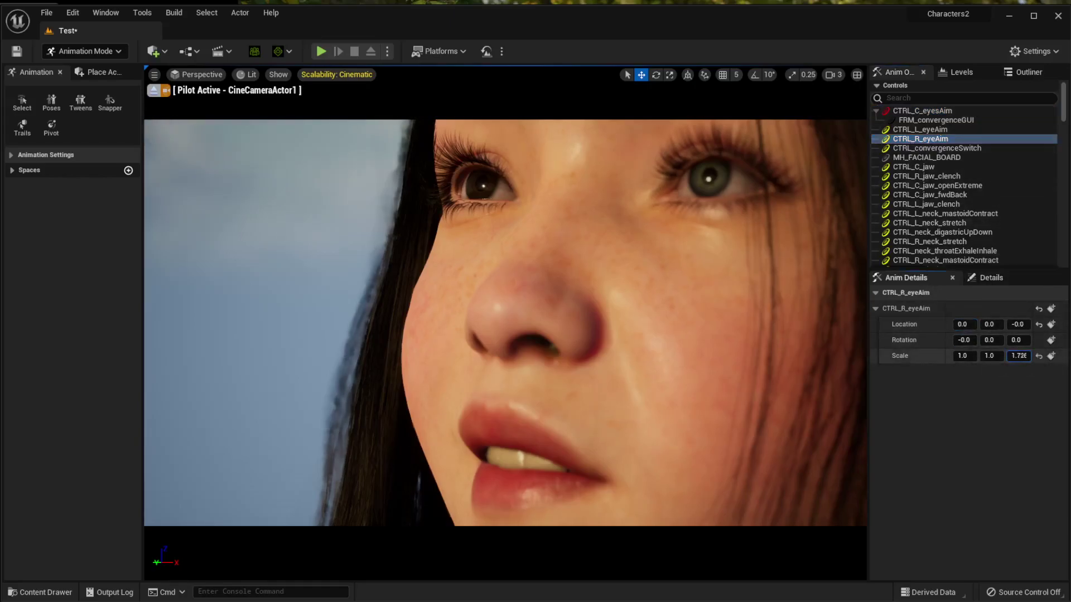
pyautogui.hotkey('ctrl', 'z')
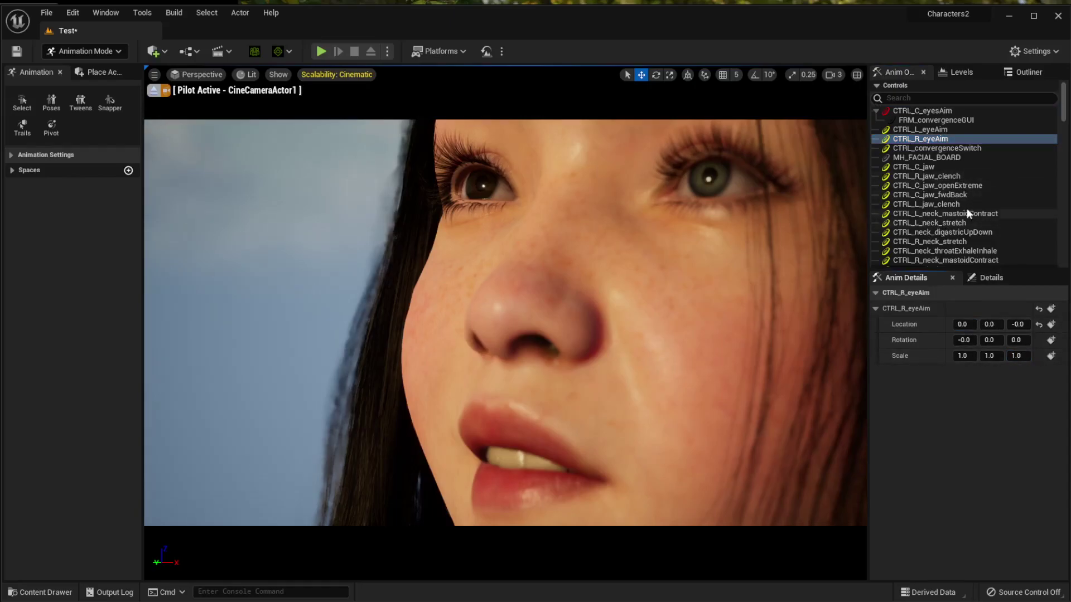
# Step: Set the CTRL_L_neck_mastoidContract control to about 0.97
pyautogui.click(960, 158)
pyautogui.click(968, 214)
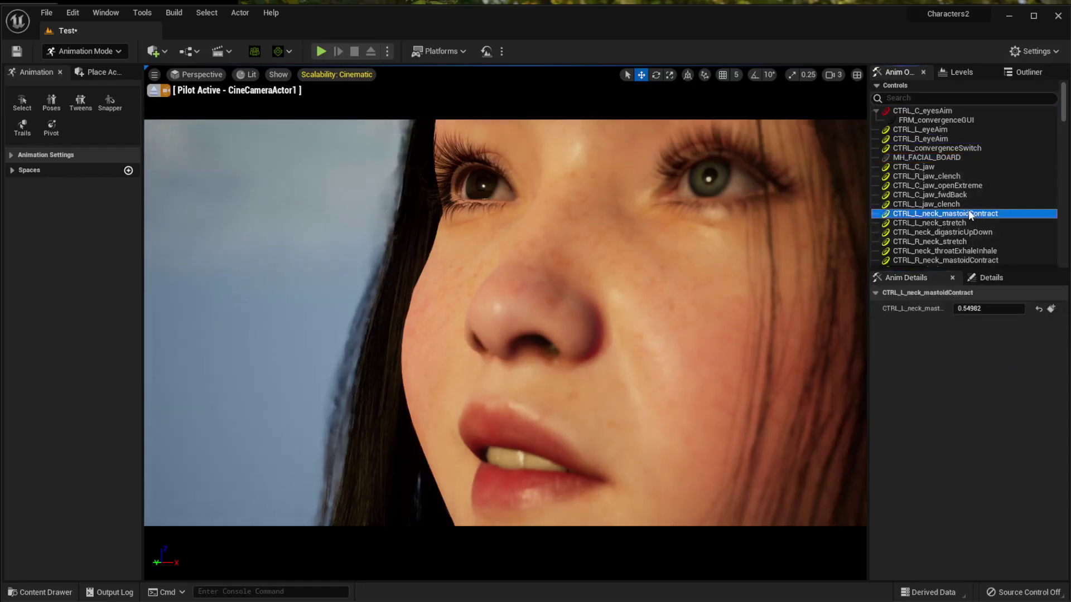
pyautogui.scroll(-2, 950, 218)
pyautogui.moveTo(983, 308); pyautogui.dragTo(1013, 308)
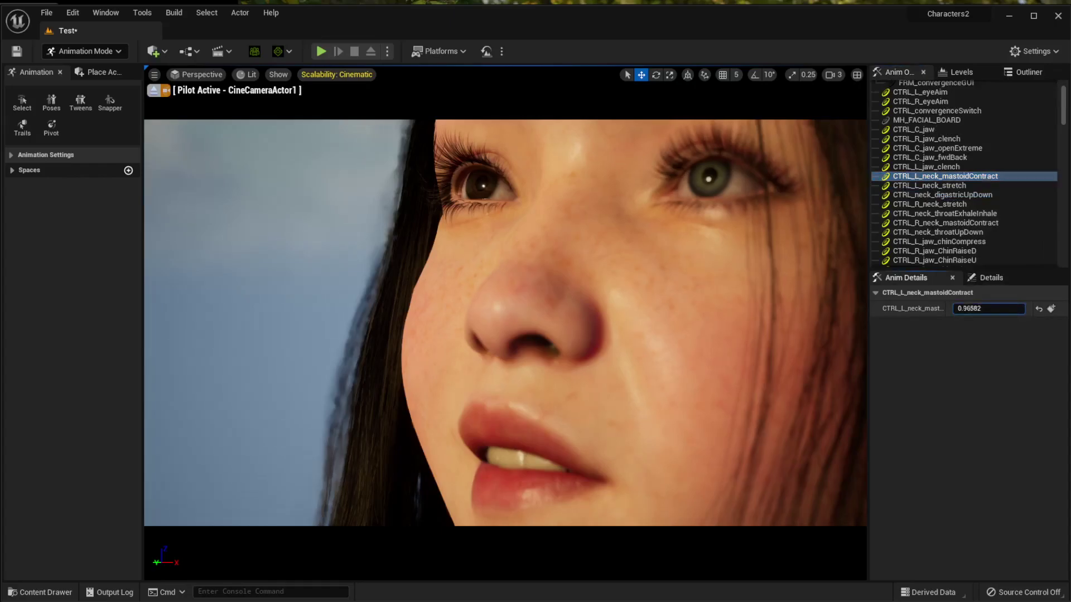
# Step: Try out the CTRL_R_neck_stretch control, undo its change, and check CTRL_R_neck_mastoidContract
pyautogui.click(946, 204)
pyautogui.moveTo(969, 309)
pyautogui.mouseDown()
pyautogui.moveTo(1024, 309)
pyautogui.moveTo(960, 309)
pyautogui.mouseUp()
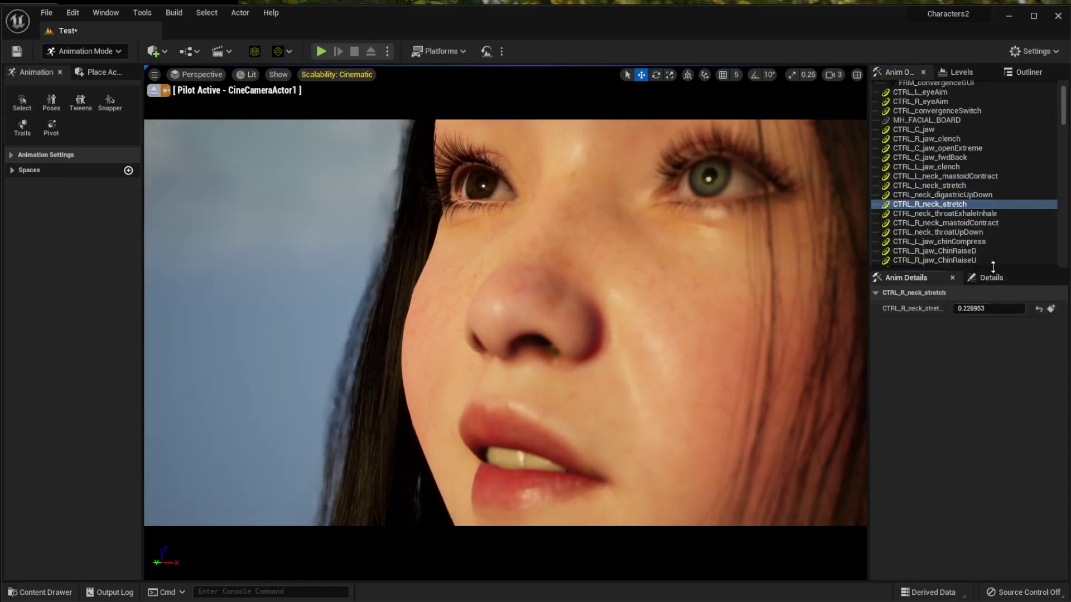
pyautogui.hotkey('ctrl', 'z')
pyautogui.click(985, 223)
pyautogui.click(985, 308)
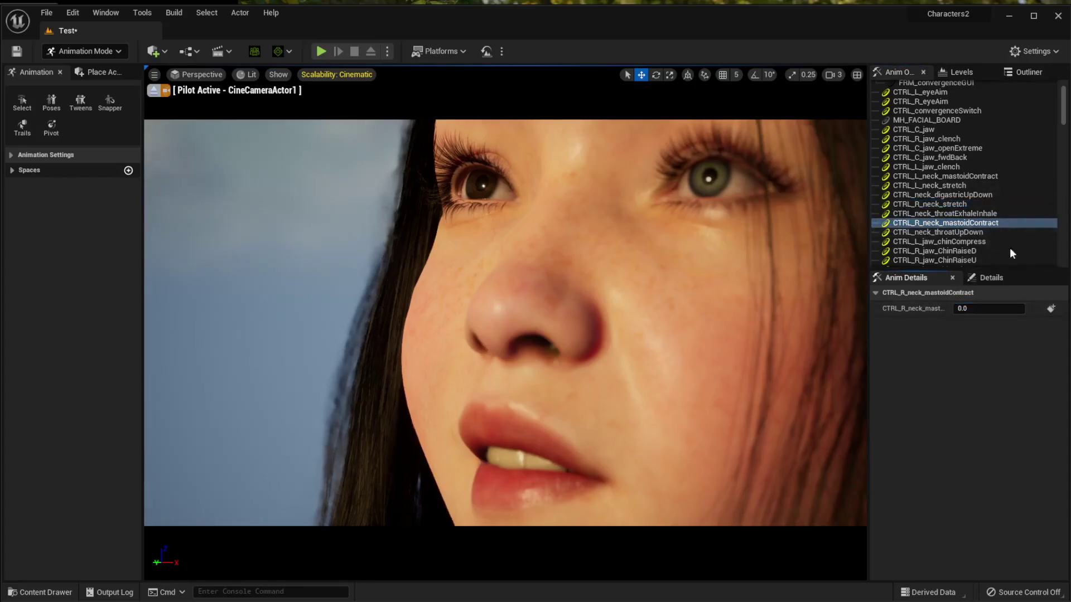
# Step: Set the CTRL_R_mouth_lipsPressU control to about 0.09
pyautogui.scroll(-4, 1001, 212)
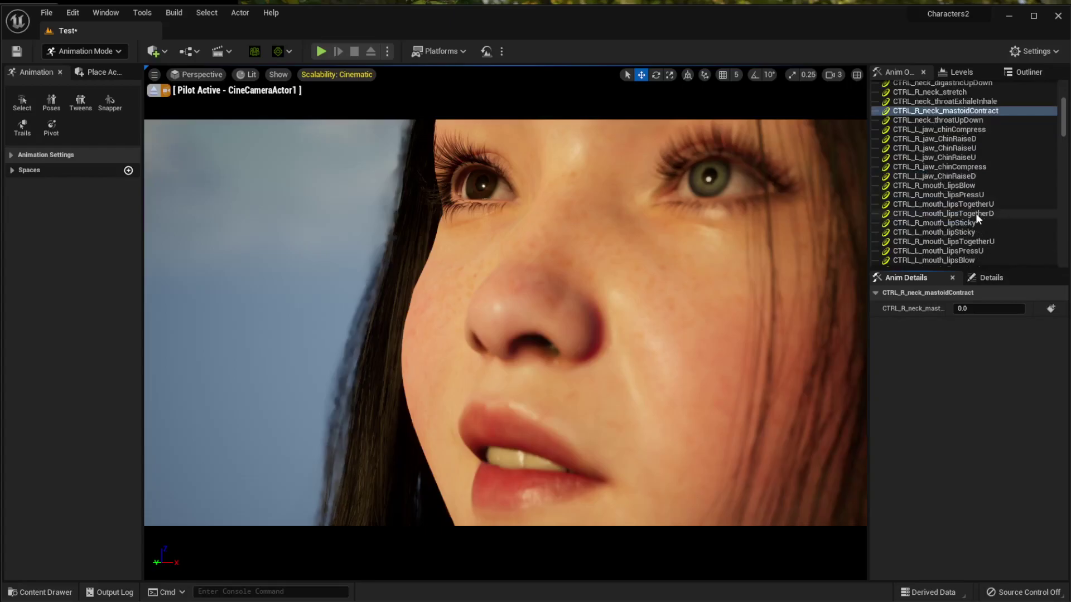
pyautogui.click(944, 195)
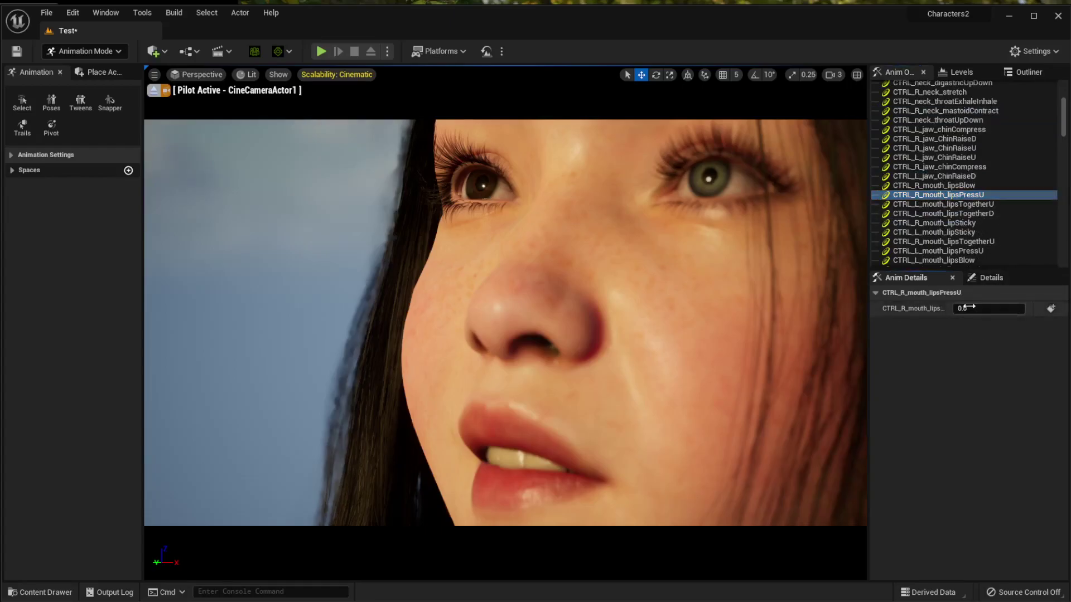
pyautogui.moveTo(969, 307)
pyautogui.mouseDown()
pyautogui.moveTo(1004, 307)
pyautogui.moveTo(971, 308)
pyautogui.mouseUp()
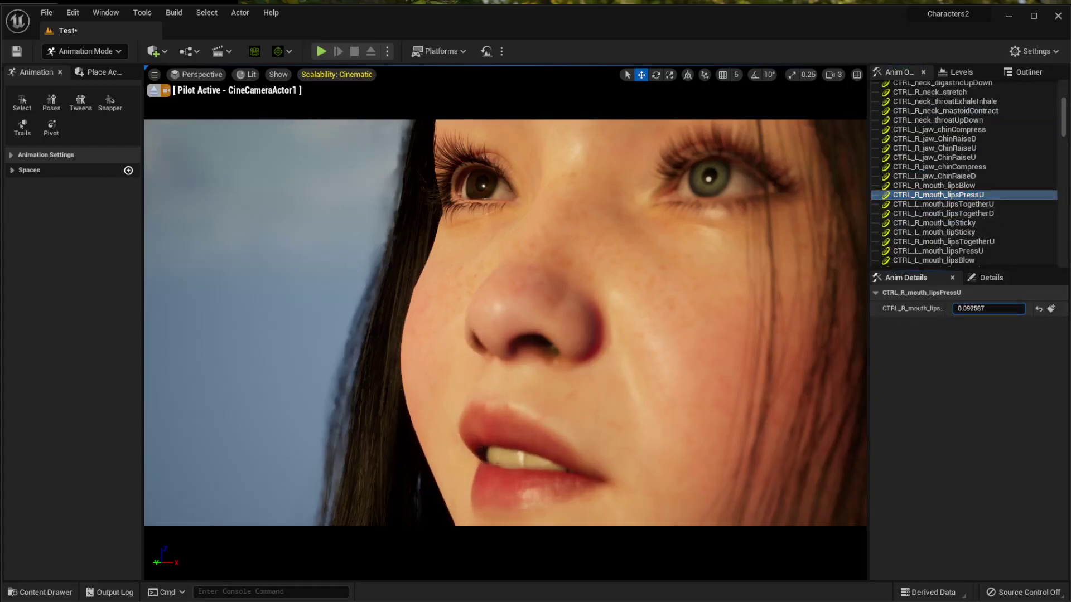